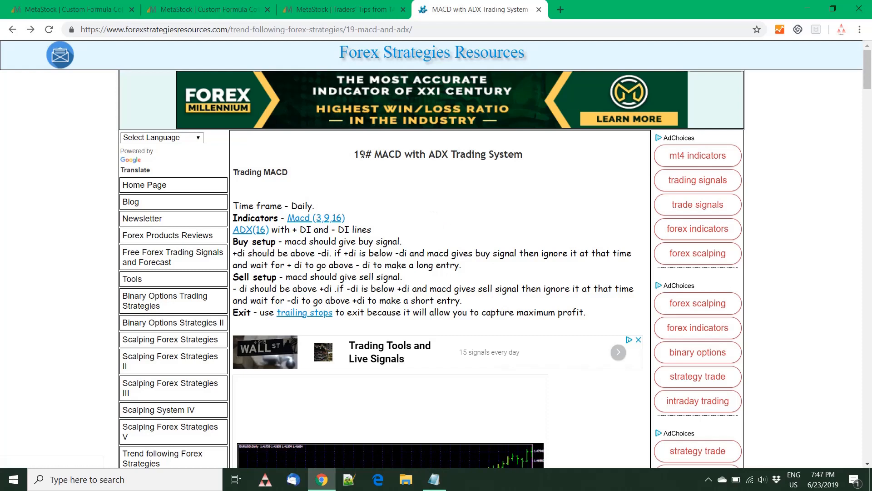
Review the MACD with ADX Trading System web page, including its title, address, buy setup and sell setup
{"action": "left_click_drag", "start_coordinate": [359, 153], "coordinate": [525, 157]}
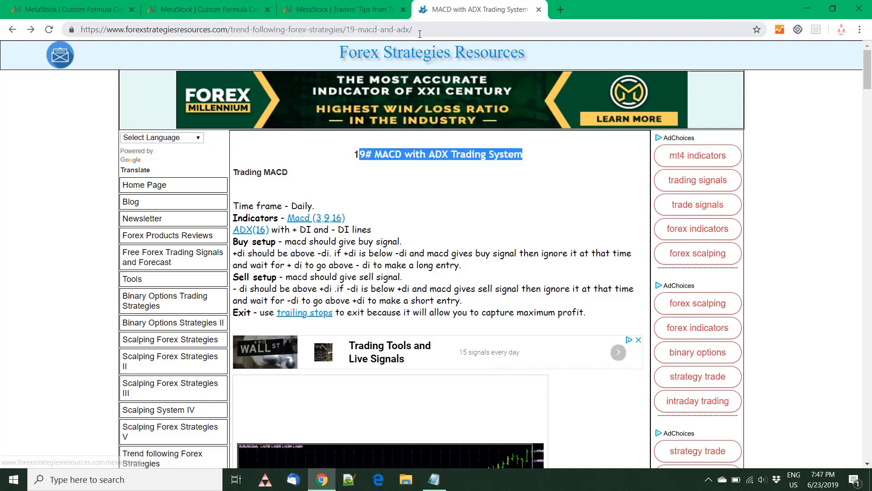
{"action": "left_click_drag", "start_coordinate": [413, 30], "coordinate": [22, 33]}
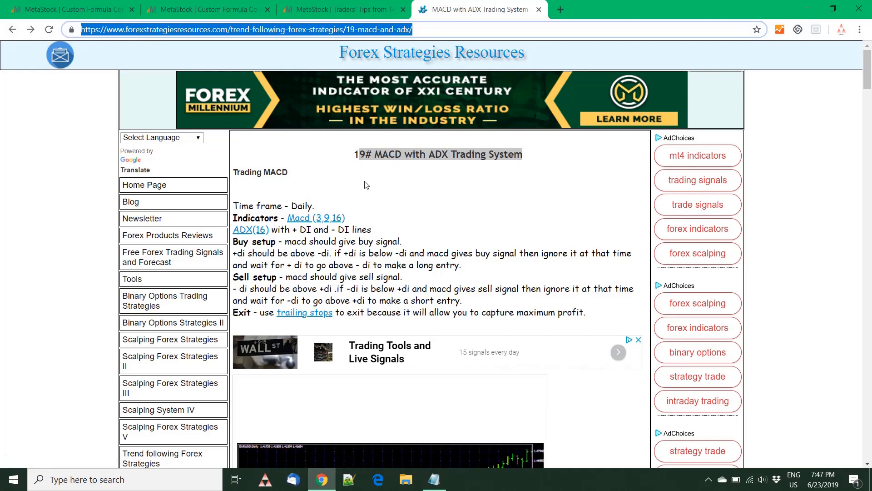
{"action": "left_click", "coordinate": [383, 251]}
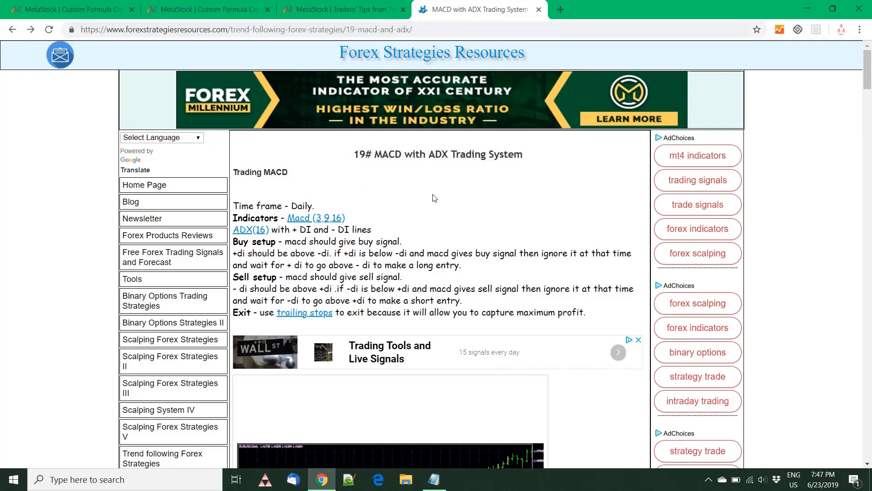
{"action": "left_click_drag", "start_coordinate": [377, 154], "coordinate": [449, 153]}
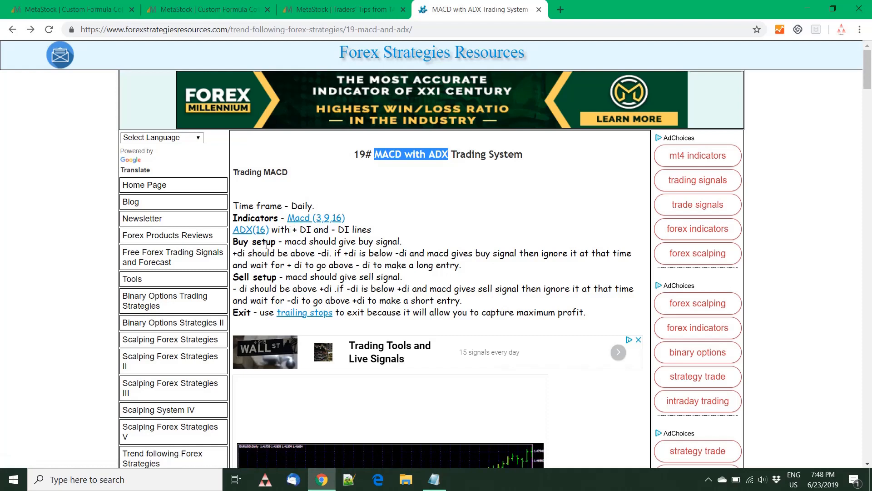
{"action": "left_click_drag", "start_coordinate": [275, 242], "coordinate": [240, 242]}
{"action": "left_click_drag", "start_coordinate": [279, 277], "coordinate": [235, 278]}
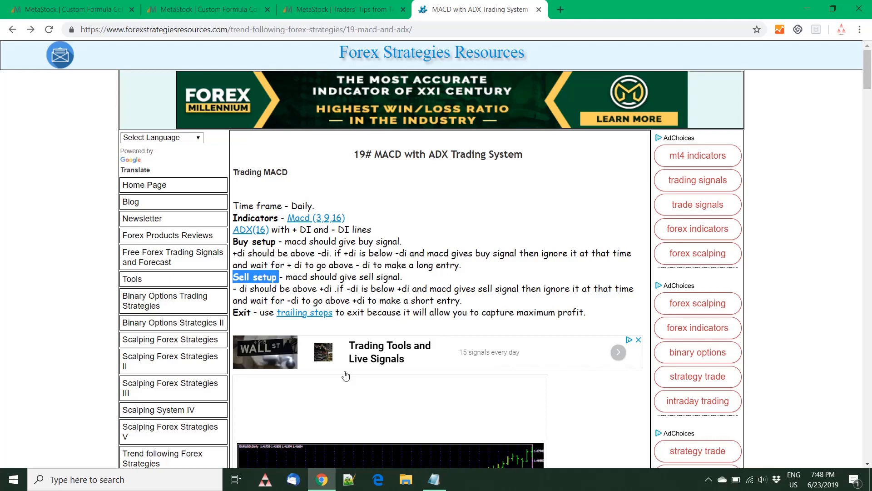
Switch to Stockalyze and create a new chart for the NASDAQ Composite index (^IXIC)
{"action": "left_click", "coordinate": [263, 481]}
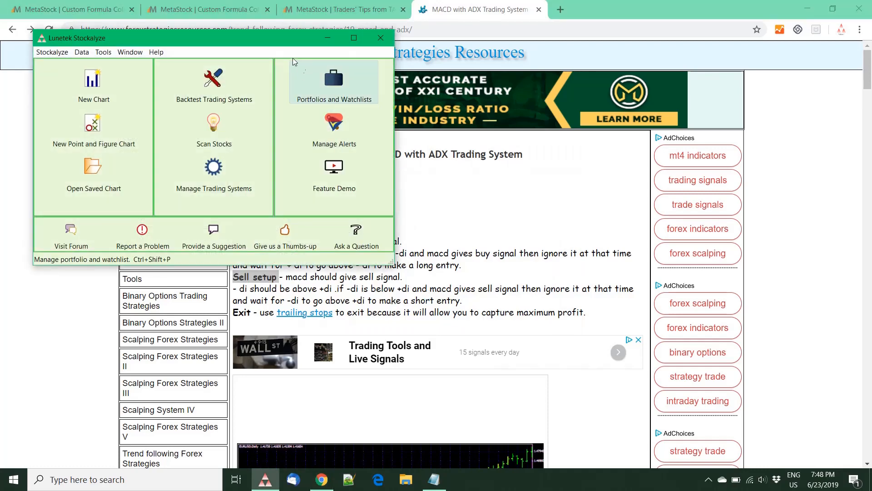
{"action": "left_click", "coordinate": [118, 77]}
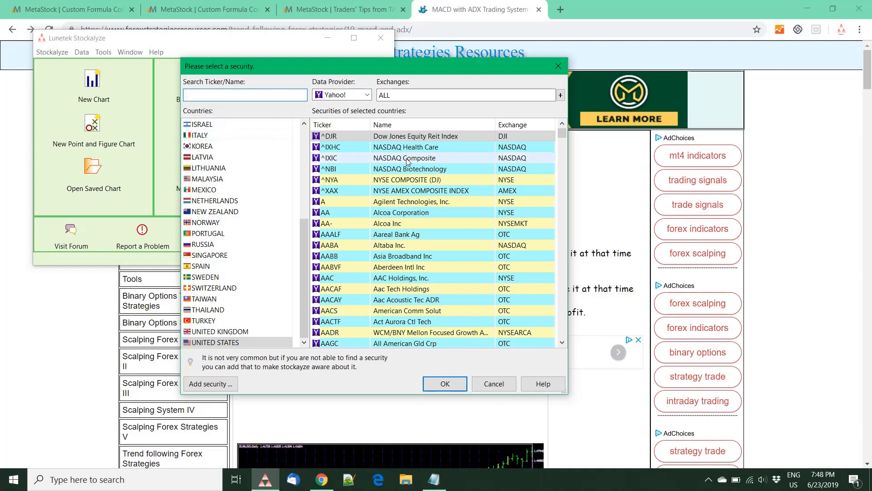
{"action": "left_click", "coordinate": [461, 380]}
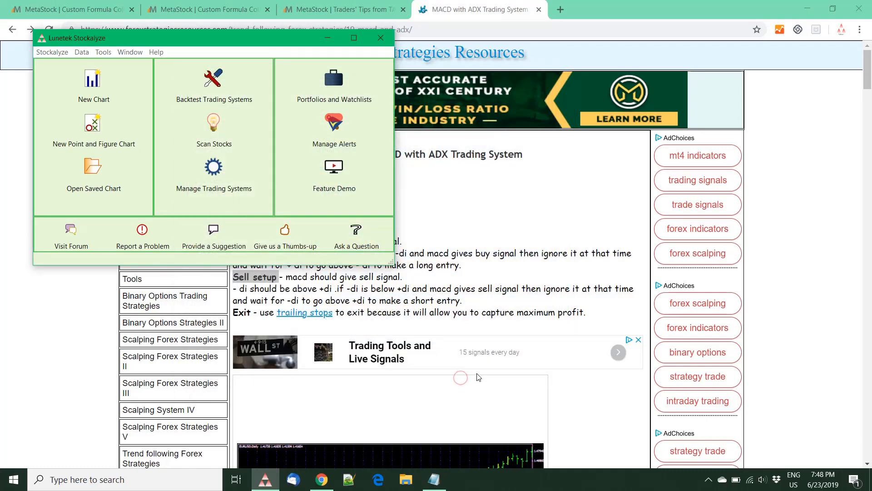
Check the MACD and ADX indicator settings on the strategy page in Chrome and return to the NASDAQ Composite chart
{"action": "key", "text": "alt+Tab"}
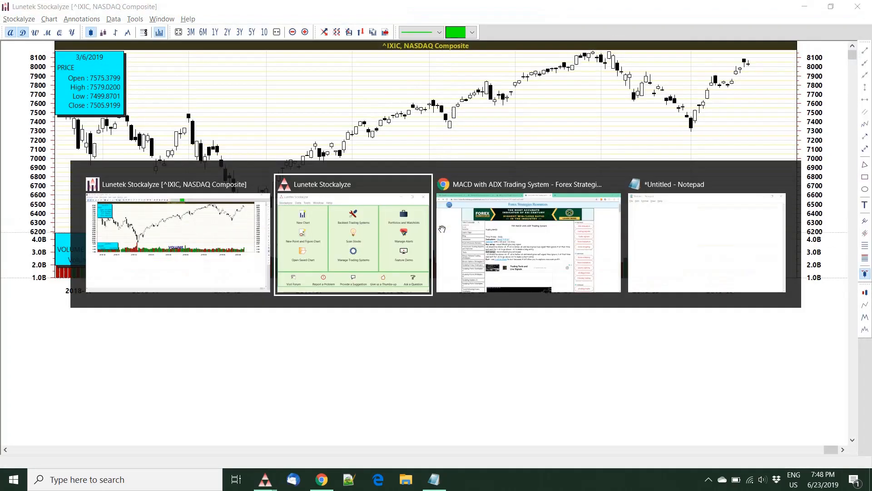
{"action": "left_click", "coordinate": [444, 233]}
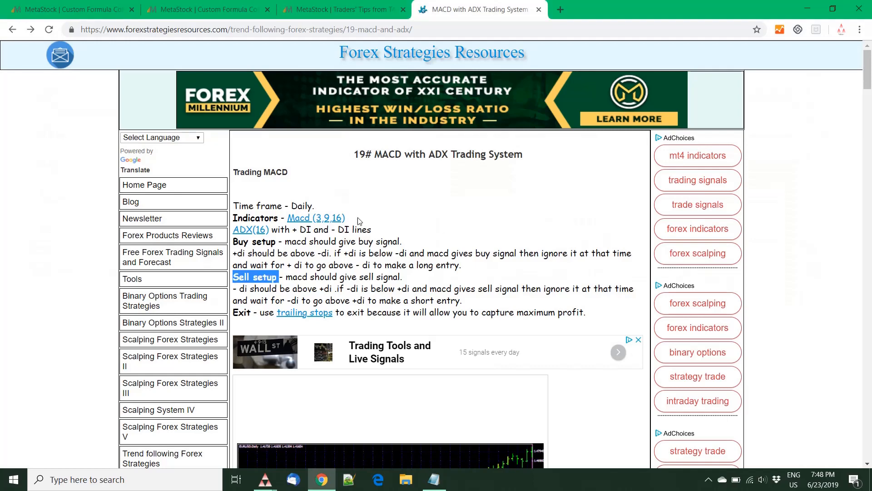
{"action": "left_click_drag", "start_coordinate": [359, 221], "coordinate": [235, 323]}
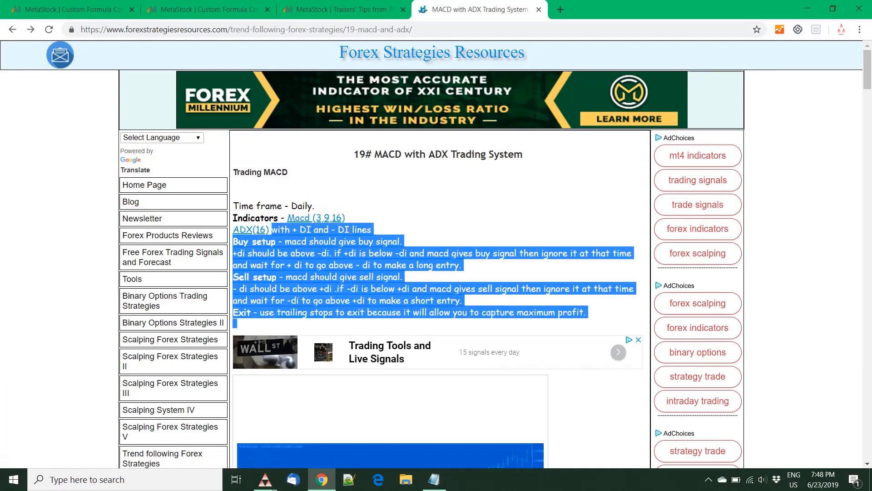
{"action": "left_click", "coordinate": [385, 230]}
{"action": "key", "text": "alt+Tab"}
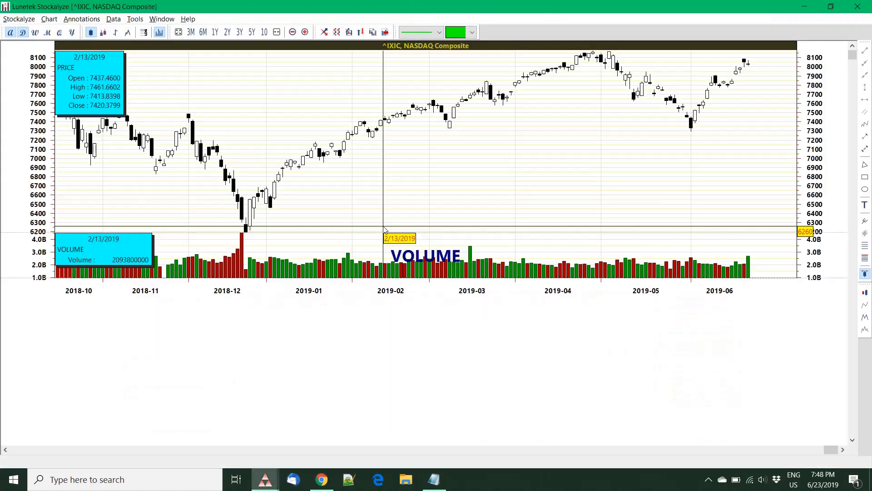
Add a MACD indicator with fast period 3, slow period 9 and signal period 16, and make its zone taller
{"action": "left_click", "coordinate": [324, 34]}
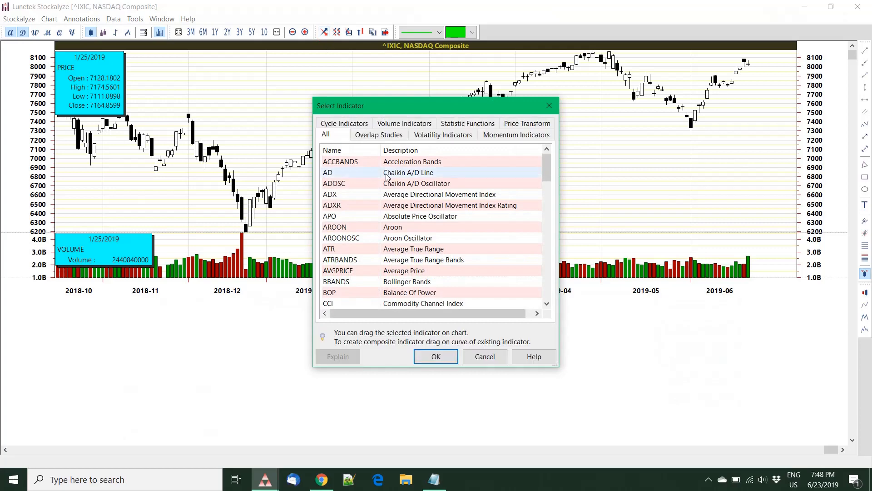
{"action": "scroll", "coordinate": [386, 174], "scroll_direction": "down", "scroll_amount": 11}
{"action": "left_click", "coordinate": [387, 174]}
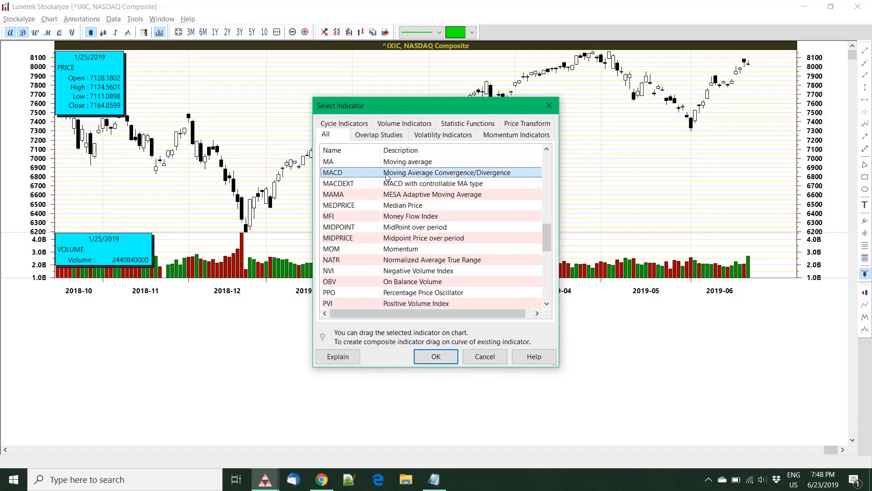
{"action": "double_click", "coordinate": [386, 176]}
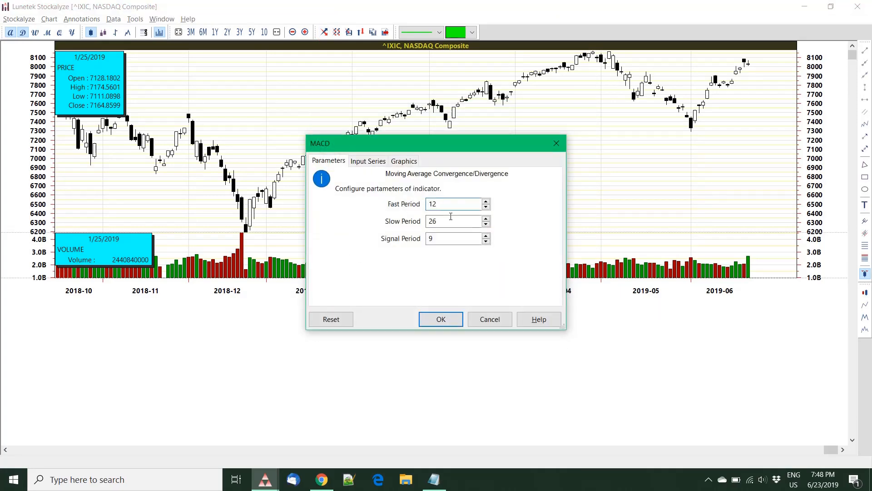
{"action": "double_click", "coordinate": [438, 204]}
{"action": "type", "text": "3"}
{"action": "key", "text": "Tab"}
{"action": "key", "text": "shift+End"}
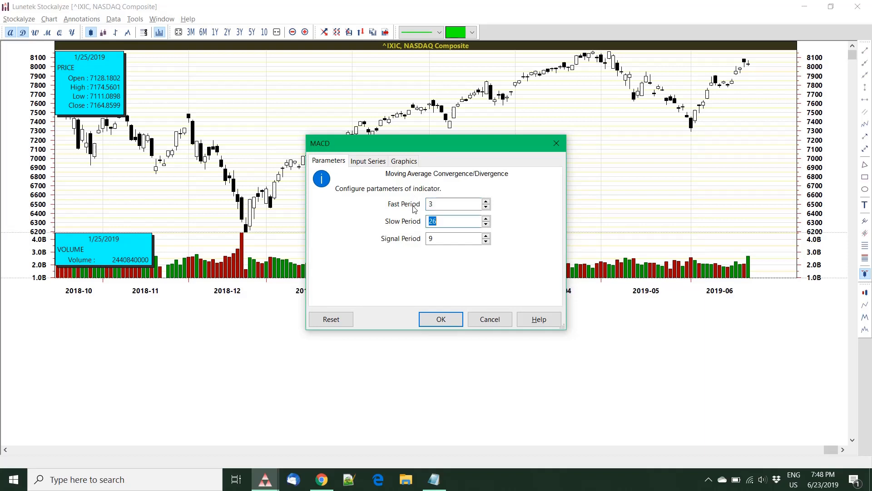
{"action": "type", "text": "9"}
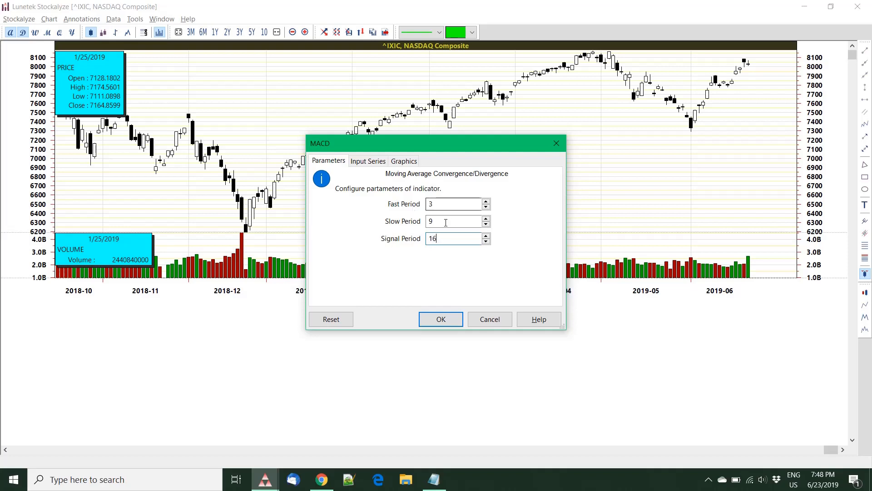
{"action": "left_click", "coordinate": [442, 319]}
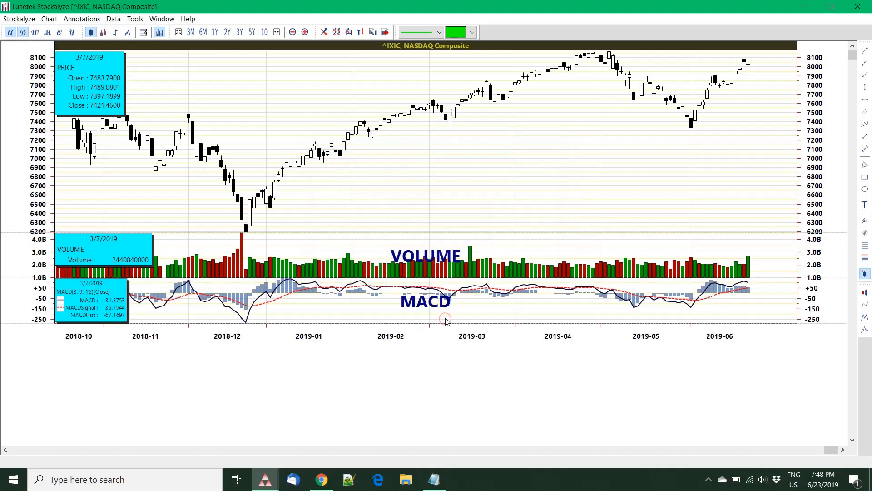
{"action": "left_click_drag", "start_coordinate": [485, 324], "coordinate": [490, 355]}
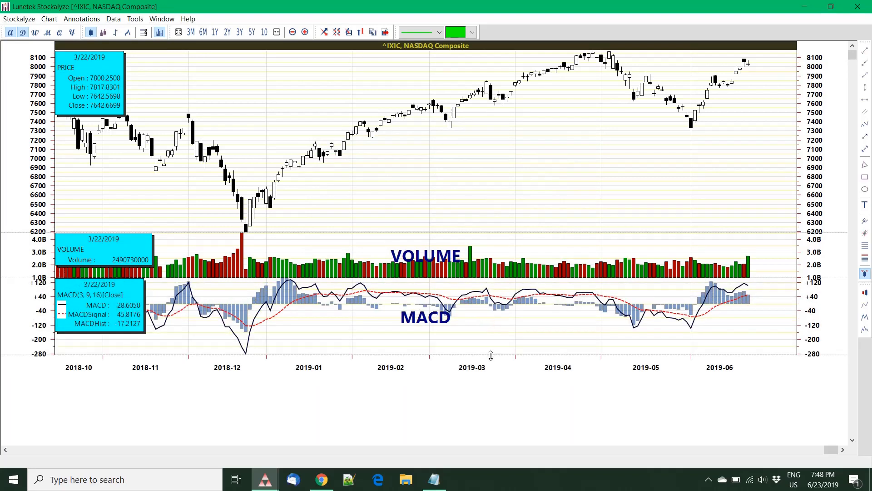
Add an ADX indicator with a time period of 16 to the chart and make its zone taller
{"action": "left_click", "coordinate": [326, 35]}
{"action": "type", "text": "adx"}
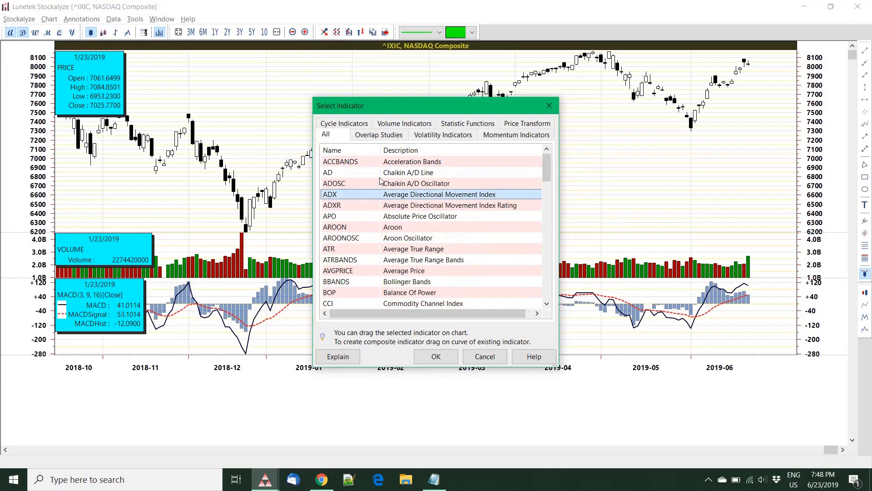
{"action": "key", "text": "Return"}
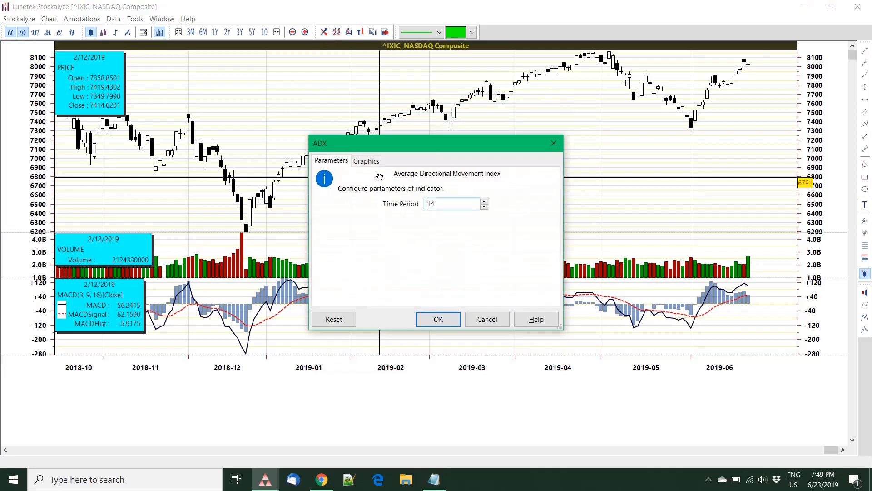
{"action": "double_click", "coordinate": [441, 204]}
{"action": "key", "text": "Return"}
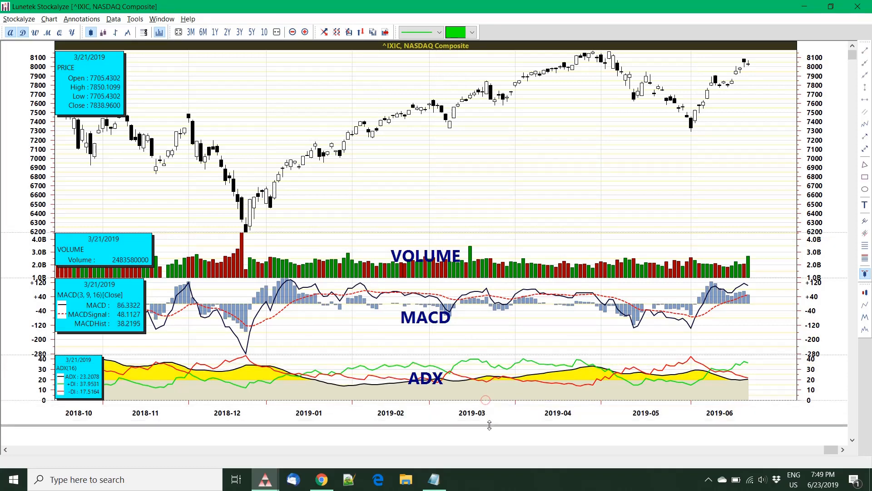
Read the buy setup's +DI and -DI conditions on the strategy page in Chrome and return to the Stockalyze chart
{"action": "key", "text": "alt+Tab"}
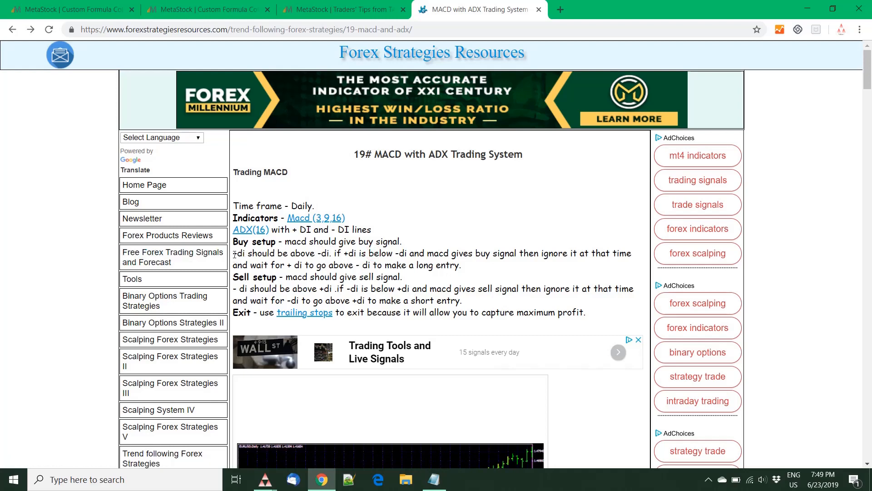
{"action": "left_click_drag", "start_coordinate": [237, 254], "coordinate": [330, 254]}
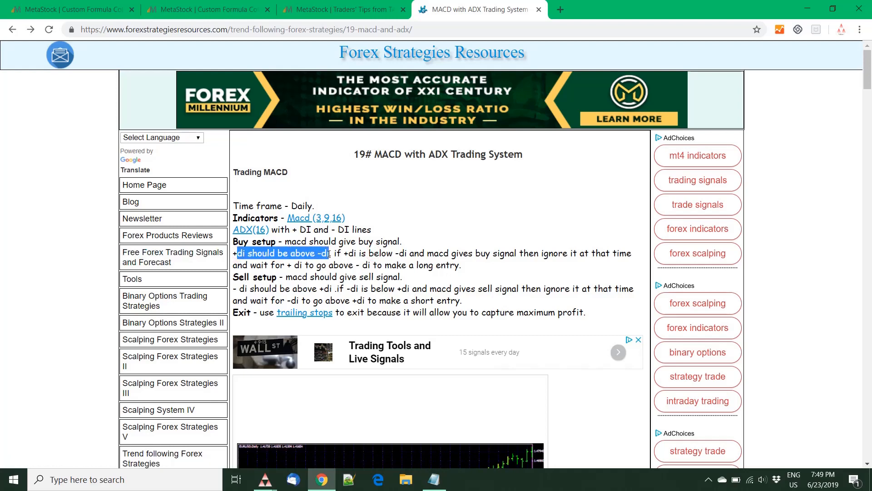
{"action": "left_click", "coordinate": [374, 264]}
{"action": "left_click_drag", "start_coordinate": [466, 265], "coordinate": [340, 264]}
{"action": "key", "text": "alt+Tab"}
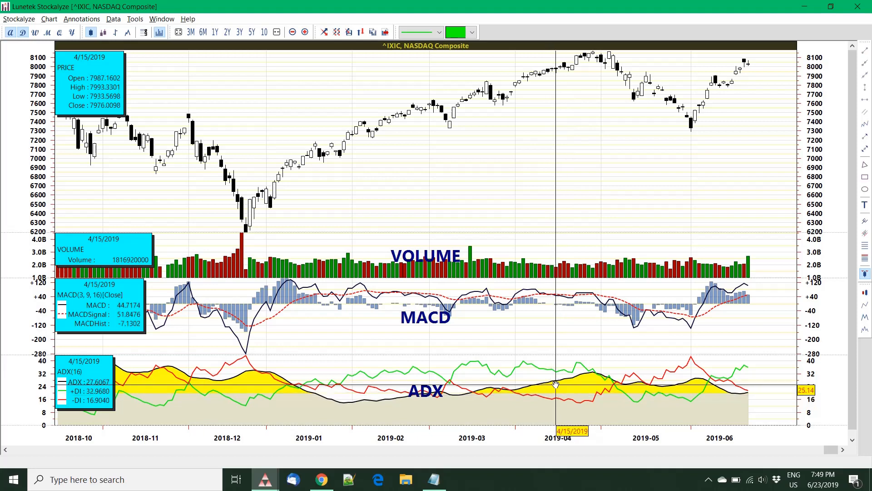
Remove both mountain fills and the ADX solid line from the ADX indicator's graphics, keeping only the +DI and -DI lines
{"action": "right_click", "coordinate": [528, 382]}
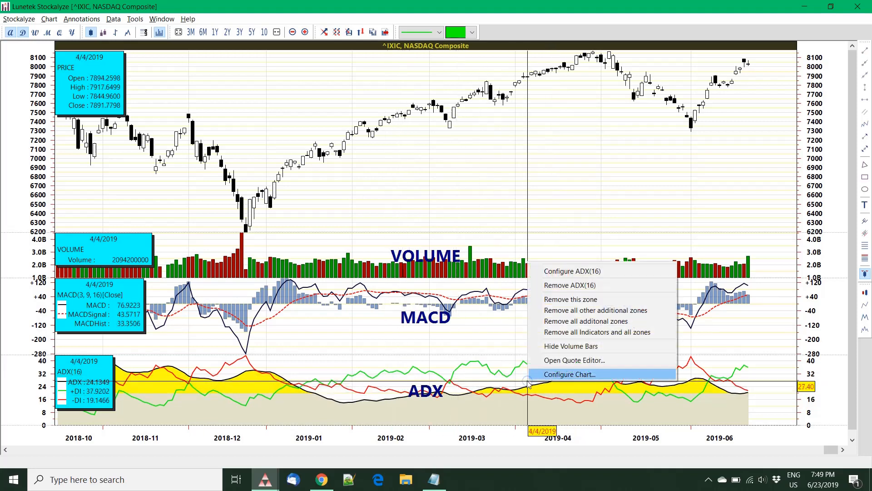
{"action": "left_click", "coordinate": [572, 271]}
{"action": "left_click", "coordinate": [372, 161]}
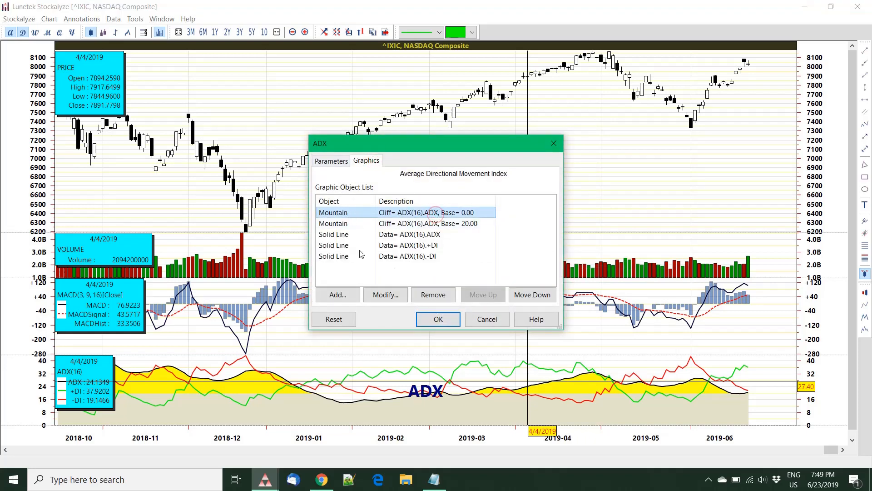
{"action": "left_click", "coordinate": [433, 295]}
{"action": "left_click", "coordinate": [433, 295]}
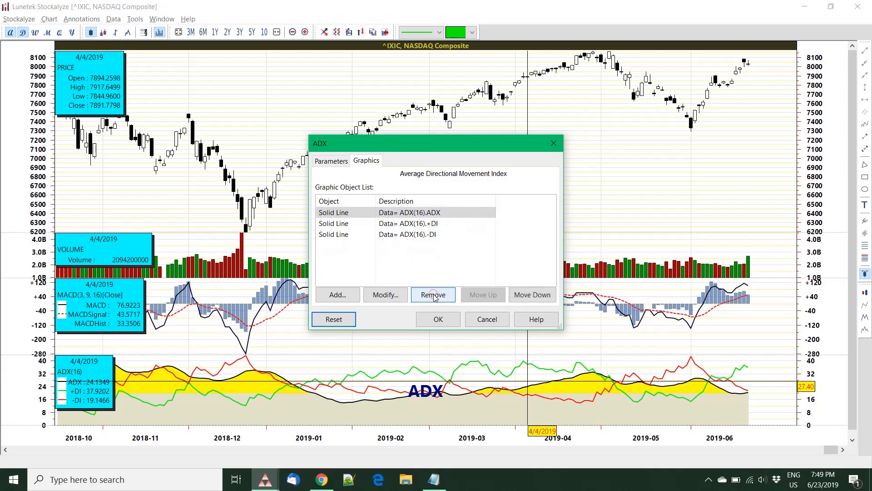
{"action": "left_click", "coordinate": [394, 214]}
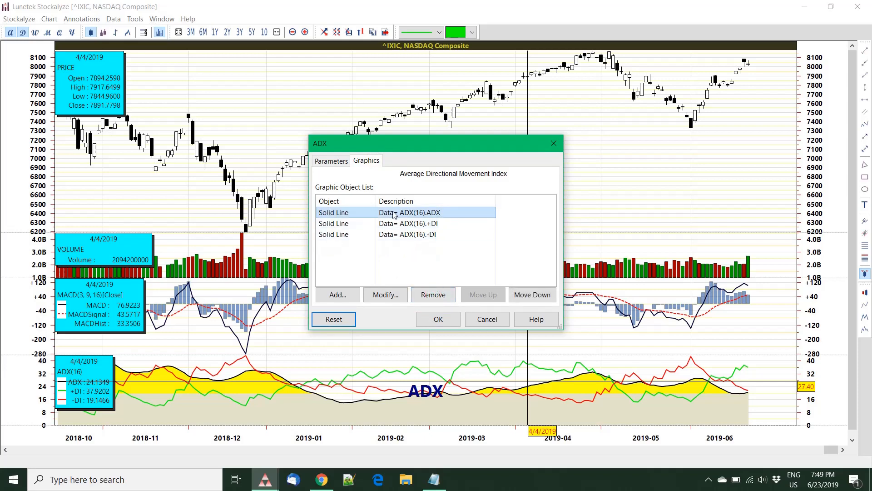
{"action": "left_click", "coordinate": [433, 295]}
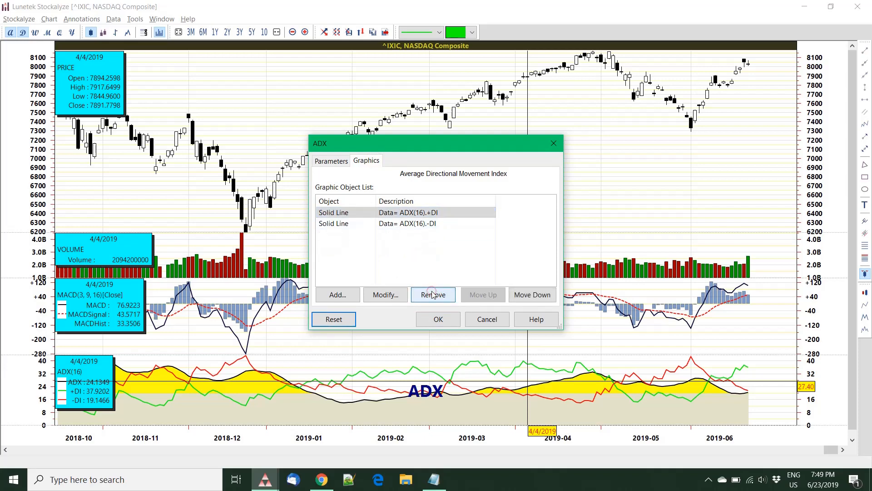
{"action": "left_click", "coordinate": [445, 321]}
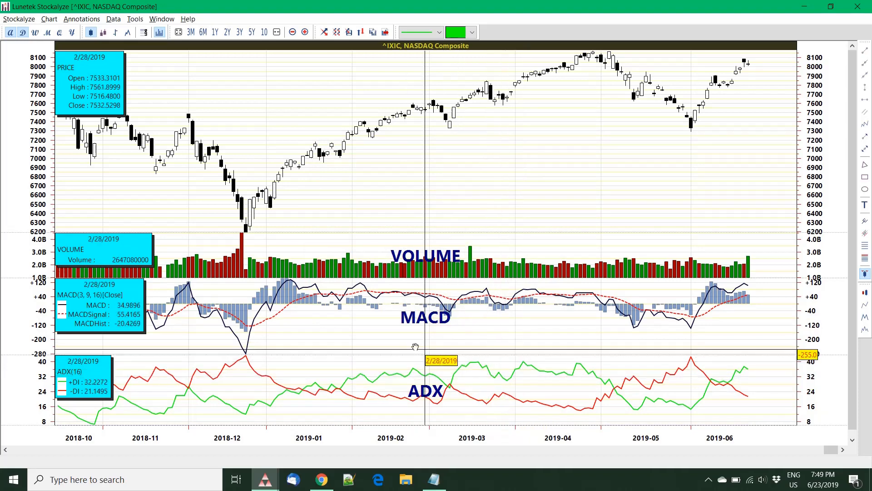
Check the buy setup's MACD signal condition on the strategy page in Chrome and return to the Stockalyze chart
{"action": "key", "text": "alt+Tab"}
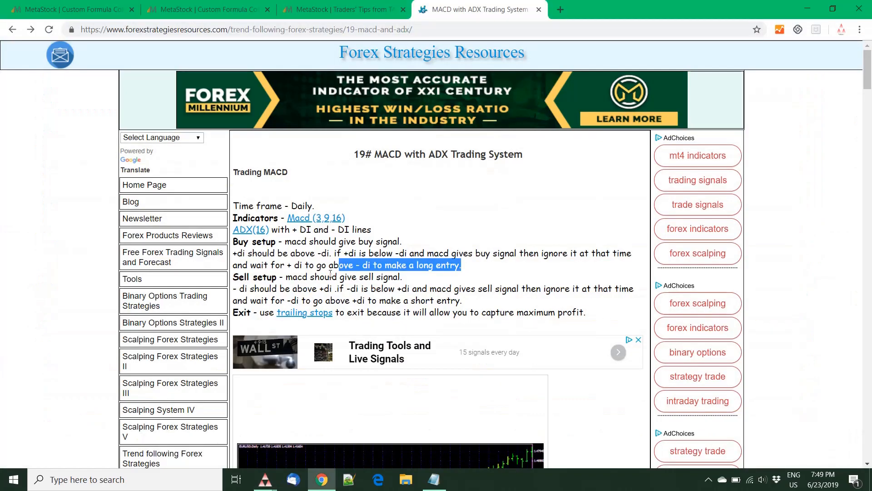
{"action": "left_click", "coordinate": [339, 241]}
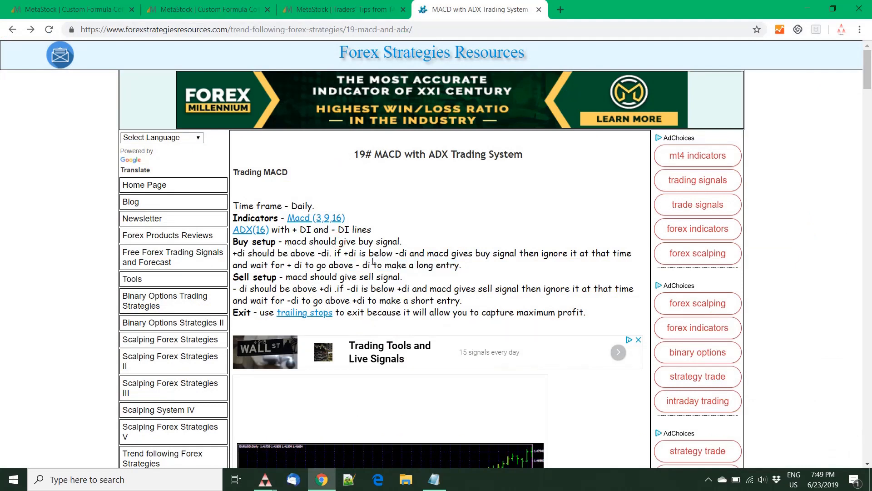
{"action": "left_click_drag", "start_coordinate": [286, 240], "coordinate": [398, 241]}
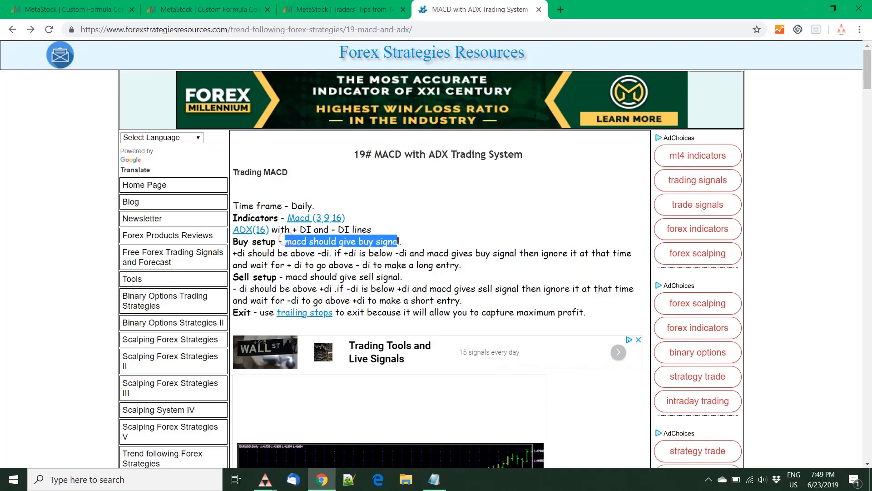
{"action": "key", "text": "alt+Tab"}
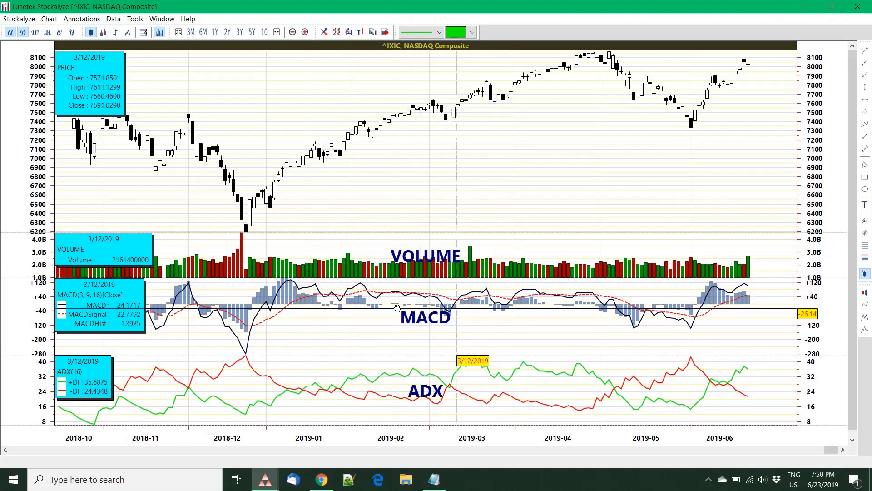
Remove the histogram from the MACD indicator's graphics, keeping only the MACD solid line and the long-dash signal line
{"action": "right_click", "coordinate": [543, 319]}
{"action": "left_click", "coordinate": [615, 328]}
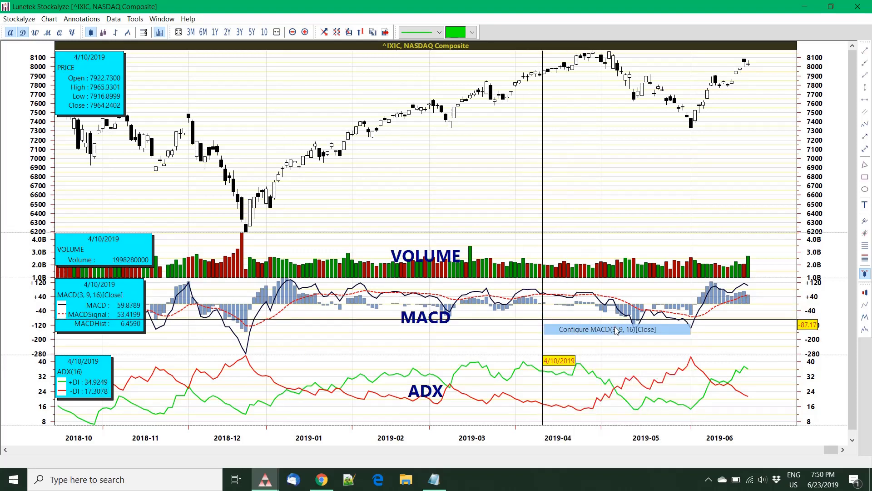
{"action": "left_click", "coordinate": [404, 161]}
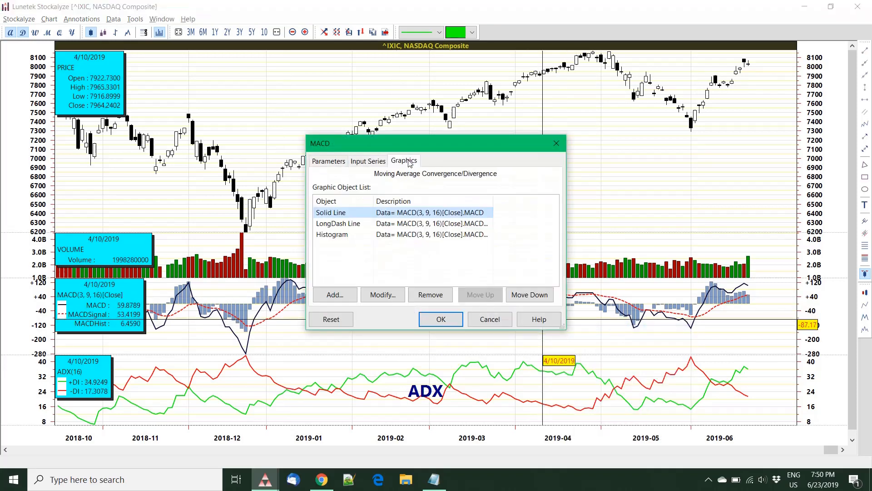
{"action": "left_click", "coordinate": [425, 235]}
{"action": "left_click", "coordinate": [430, 295]}
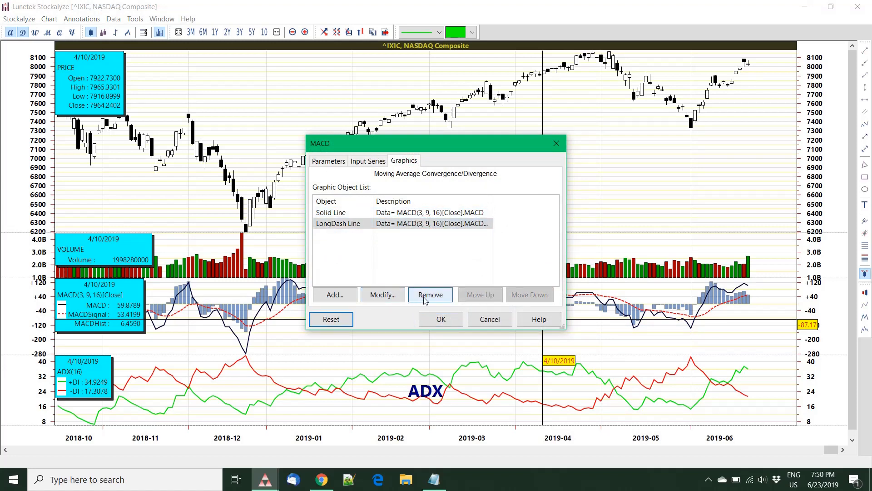
{"action": "left_click", "coordinate": [440, 320]}
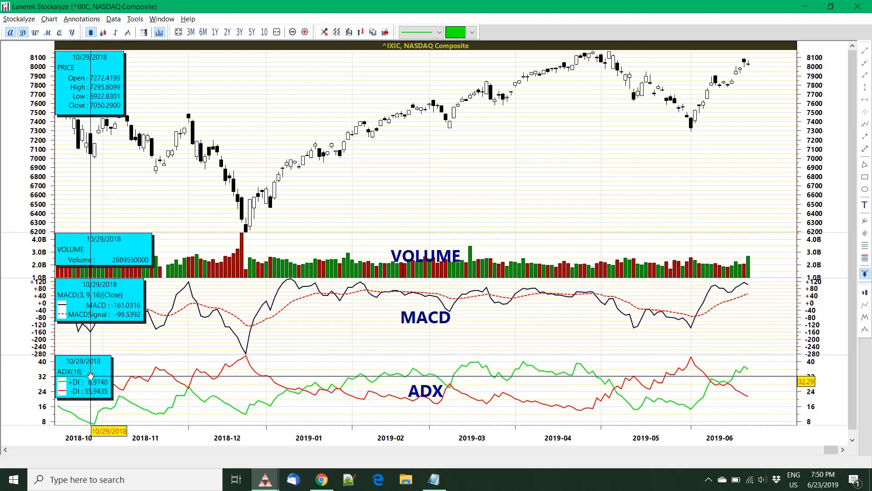
Read the buy setup's MACD signal and +DI above -DI conditions on the strategy page in Chrome and return to the Stockalyze chart
{"action": "key", "text": "alt+Tab"}
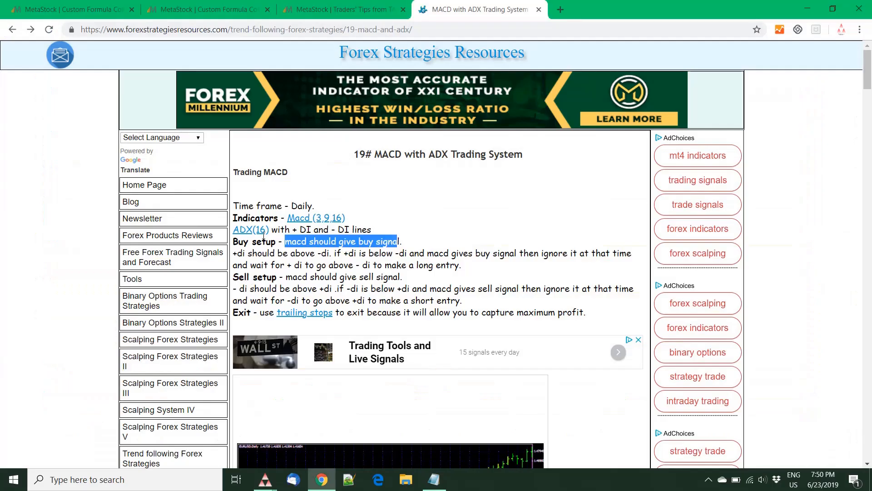
{"action": "left_click", "coordinate": [342, 219]}
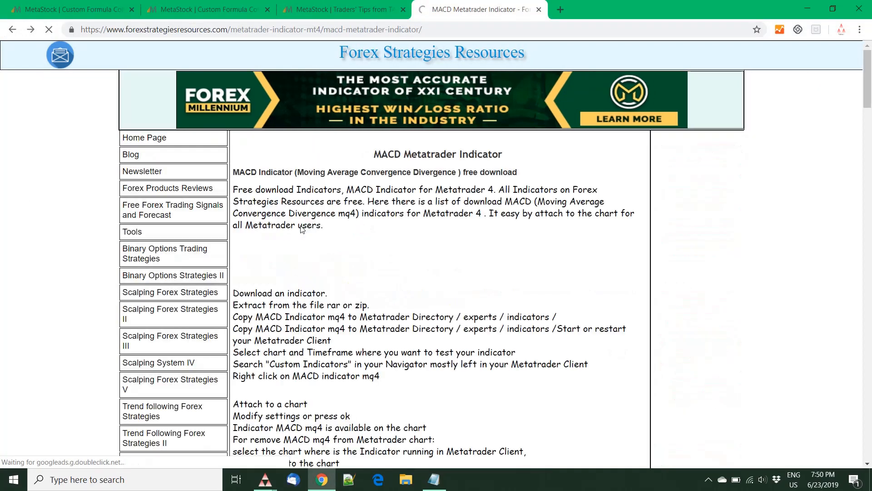
{"action": "left_click", "coordinate": [12, 30]}
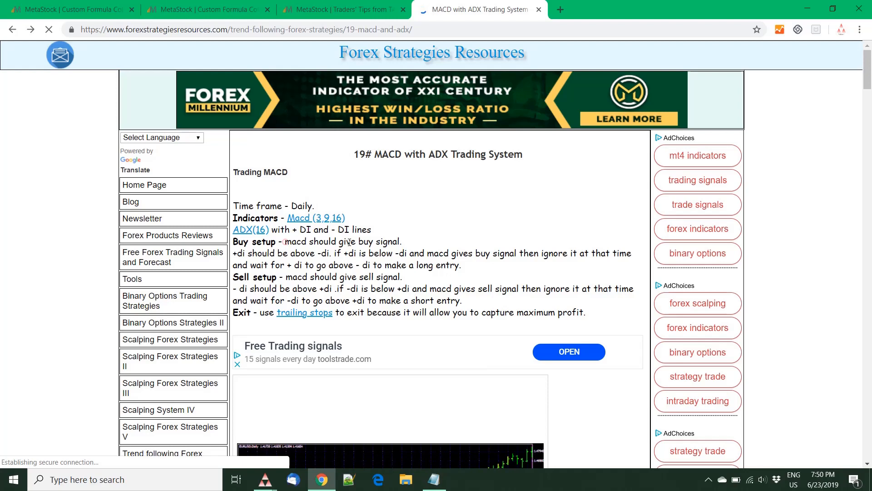
{"action": "left_click_drag", "start_coordinate": [349, 243], "coordinate": [405, 242]}
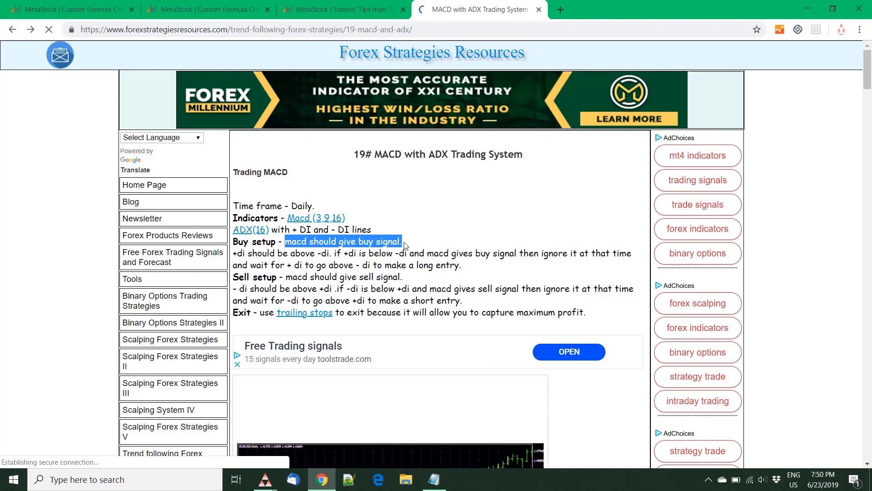
{"action": "left_click", "coordinate": [320, 255]}
{"action": "left_click_drag", "start_coordinate": [282, 255], "coordinate": [237, 255]}
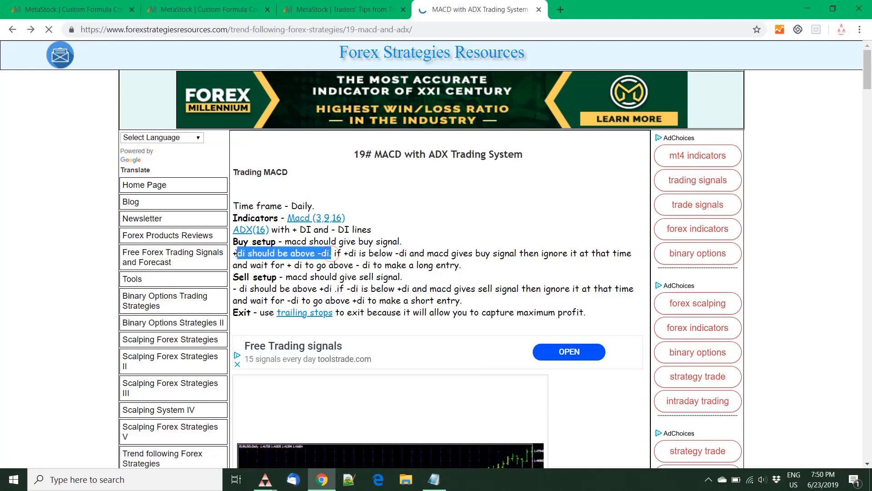
{"action": "key", "text": "alt+Tab"}
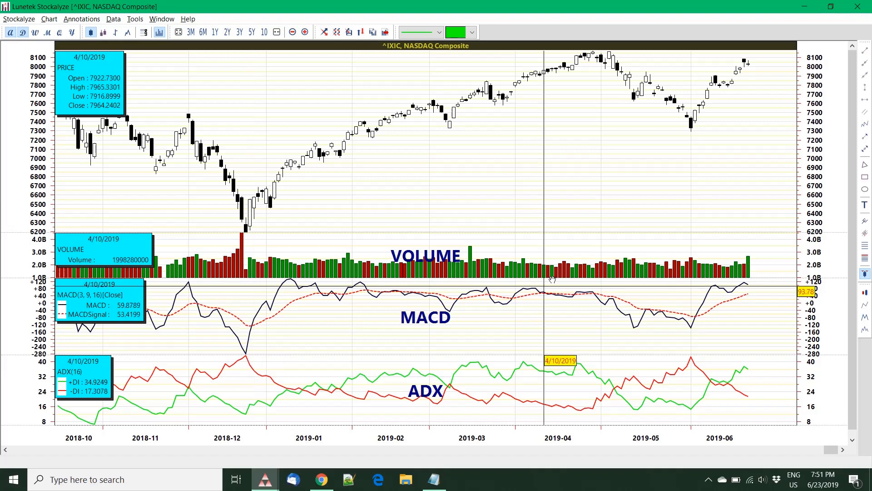
Draw small green ellipses around the five MACD crossings above the signal line from late December 2018 to early June 2019
{"action": "left_click", "coordinate": [866, 190]}
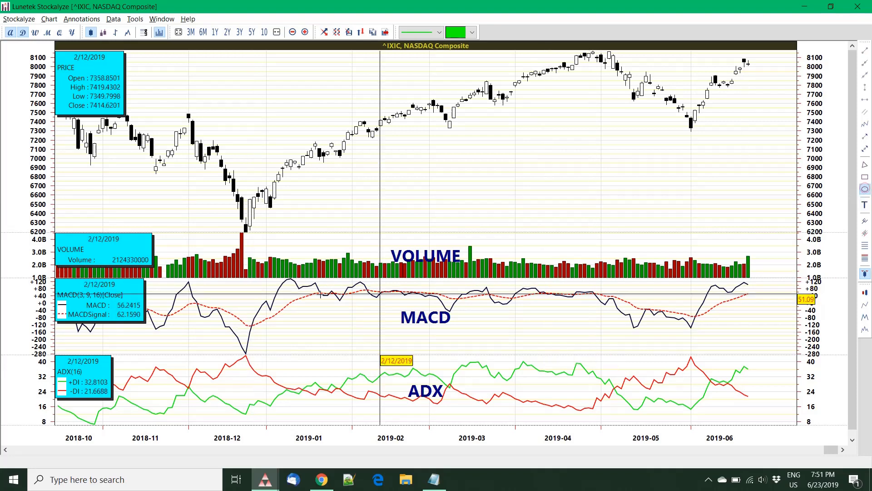
{"action": "left_click_drag", "start_coordinate": [244, 314], "coordinate": [261, 333]}
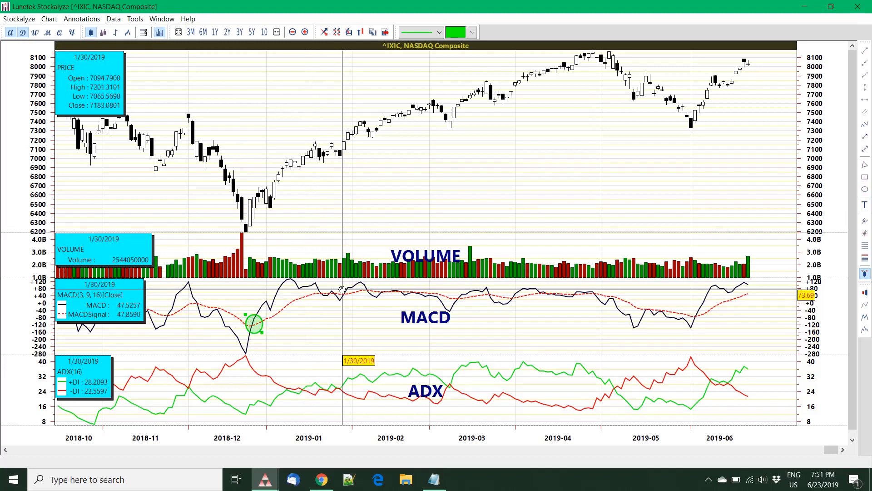
{"action": "key", "text": "e"}
{"action": "left_click_drag", "start_coordinate": [335, 289], "coordinate": [351, 299]}
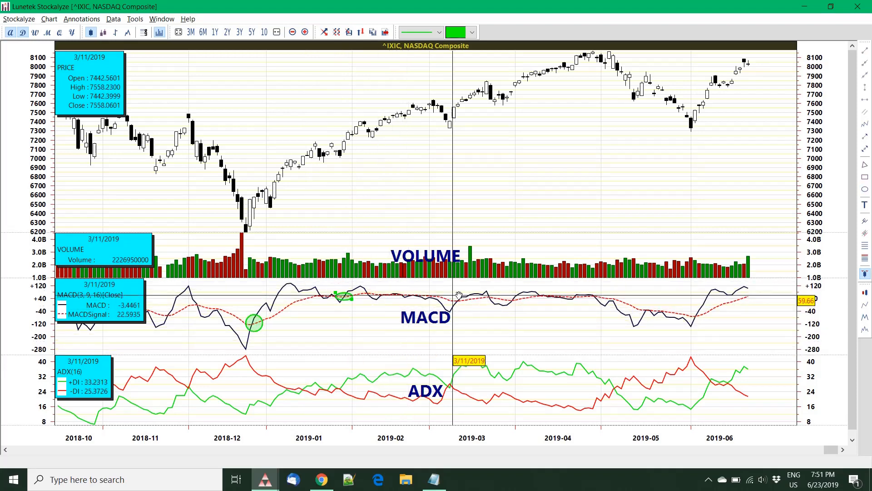
{"action": "key", "text": "e"}
{"action": "left_click_drag", "start_coordinate": [454, 294], "coordinate": [520, 309]}
{"action": "key", "text": "e"}
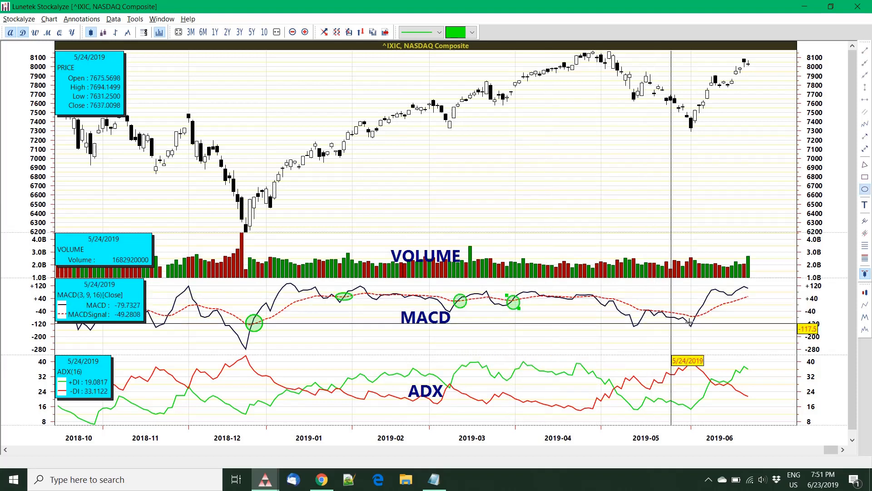
{"action": "left_click_drag", "start_coordinate": [708, 321], "coordinate": [689, 310]}
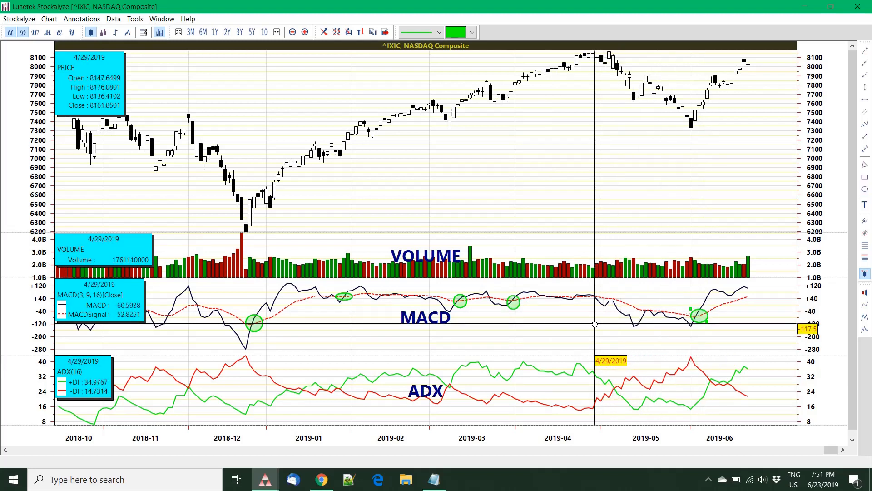
Reread the buy setup's MACD signal and +DI rules in Chrome, then compare them with the circled crossovers on the Stockalyze chart
{"action": "key", "text": "alt+Tab"}
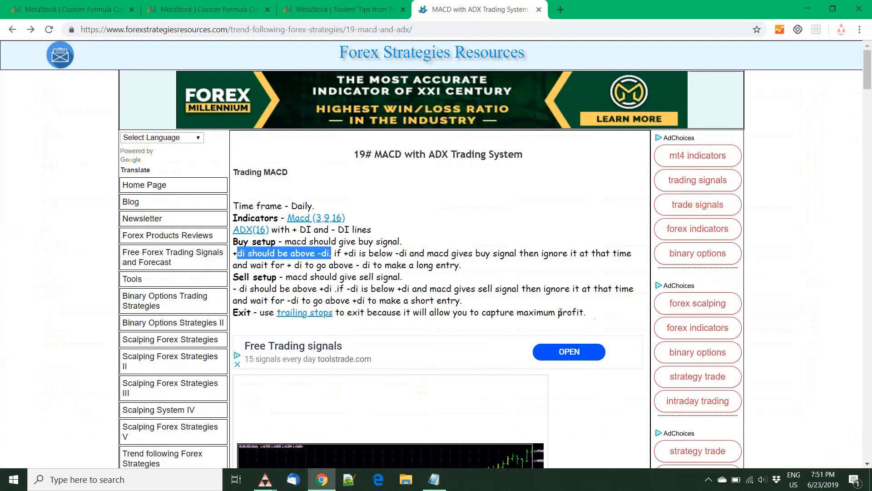
{"action": "left_click", "coordinate": [363, 253]}
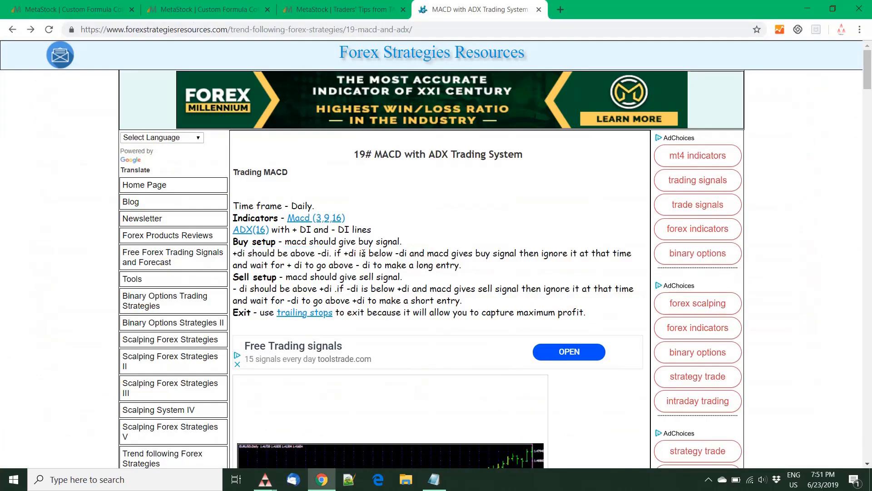
{"action": "left_click", "coordinate": [275, 240]}
{"action": "left_click_drag", "start_coordinate": [291, 244], "coordinate": [390, 244]}
{"action": "left_click", "coordinate": [332, 254]}
{"action": "left_click_drag", "start_coordinate": [305, 252], "coordinate": [235, 253]}
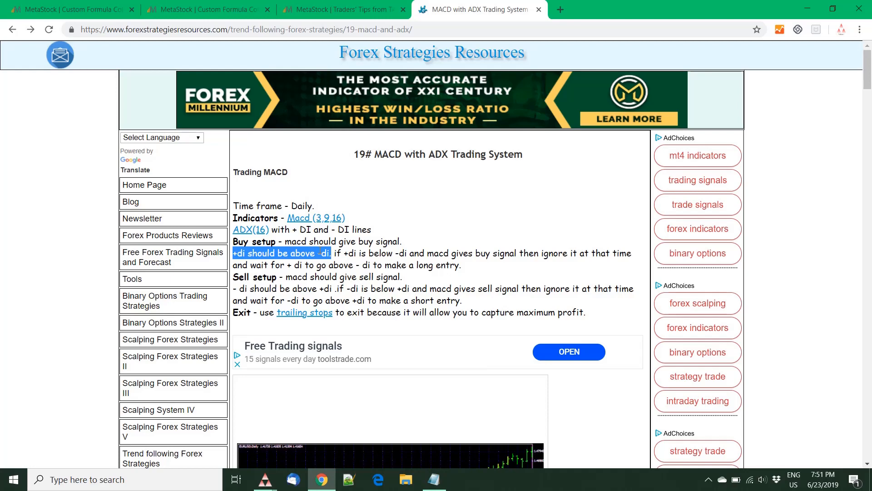
{"action": "key", "text": "alt+Tab"}
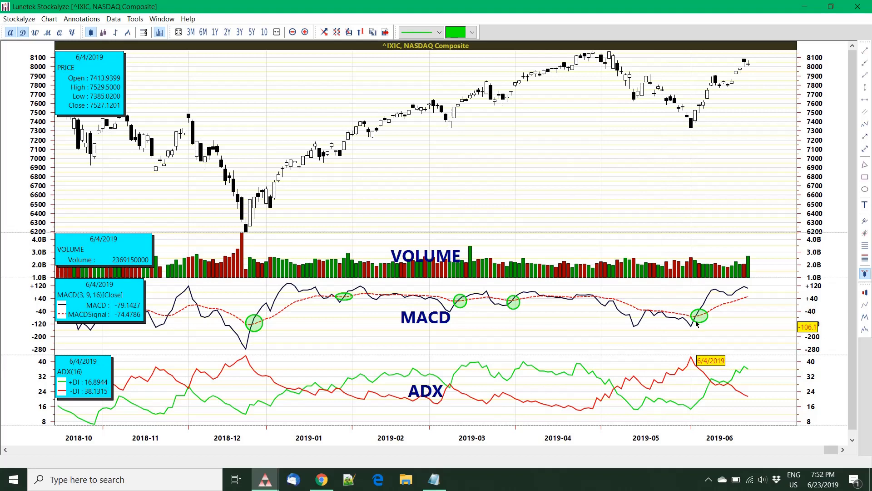
Read the rule in Chrome for MACD buy signals while +DI is below -DI, and return to the Stockalyze chart
{"action": "key", "text": "alt+Tab"}
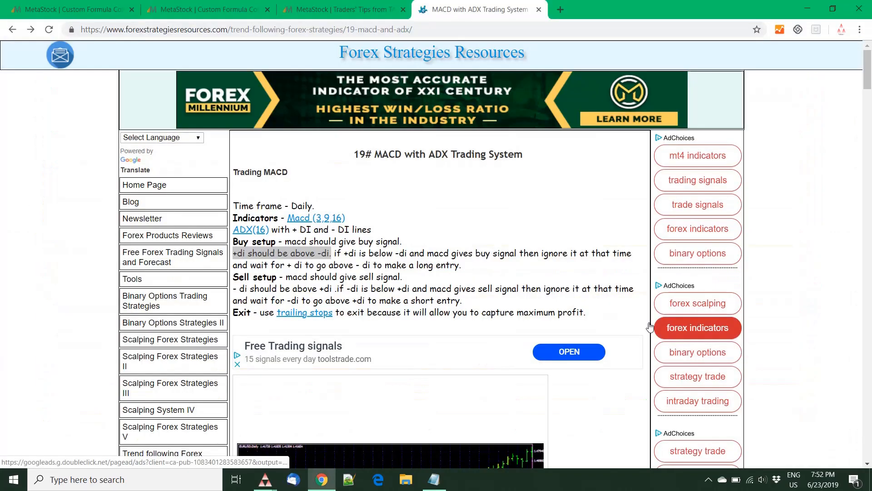
{"action": "left_click", "coordinate": [472, 272]}
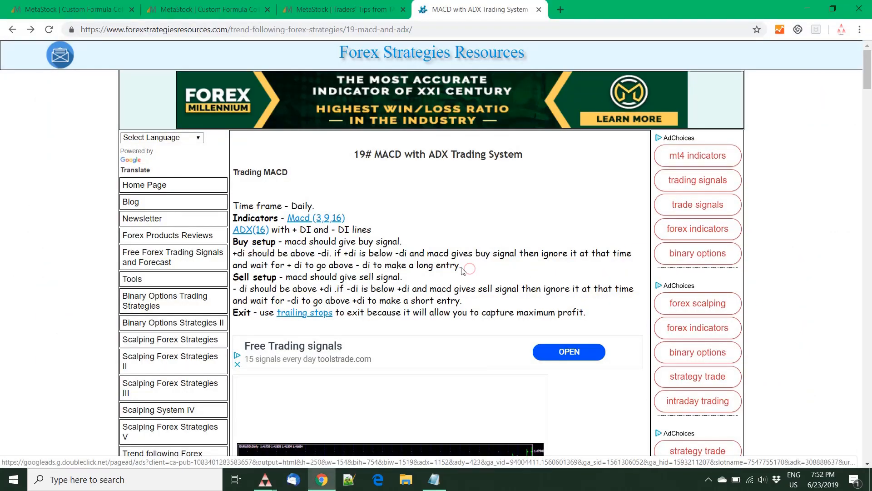
{"action": "left_click_drag", "start_coordinate": [462, 266], "coordinate": [335, 253]}
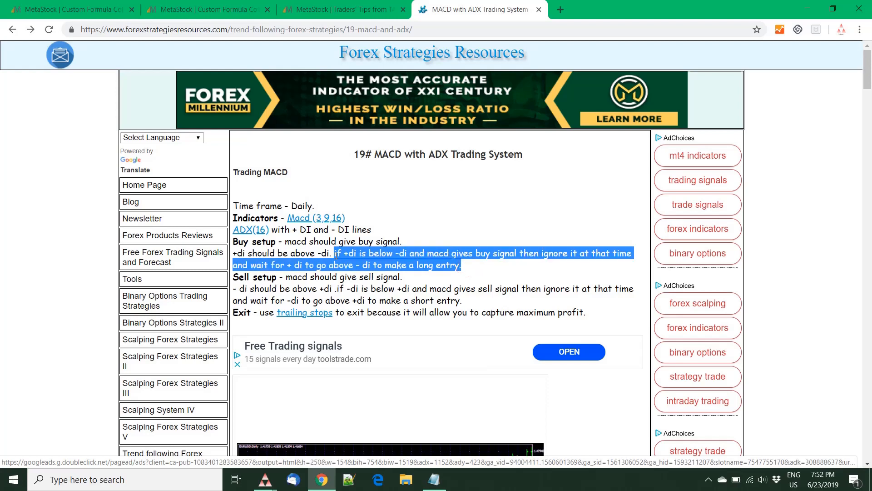
{"action": "left_click", "coordinate": [376, 264]}
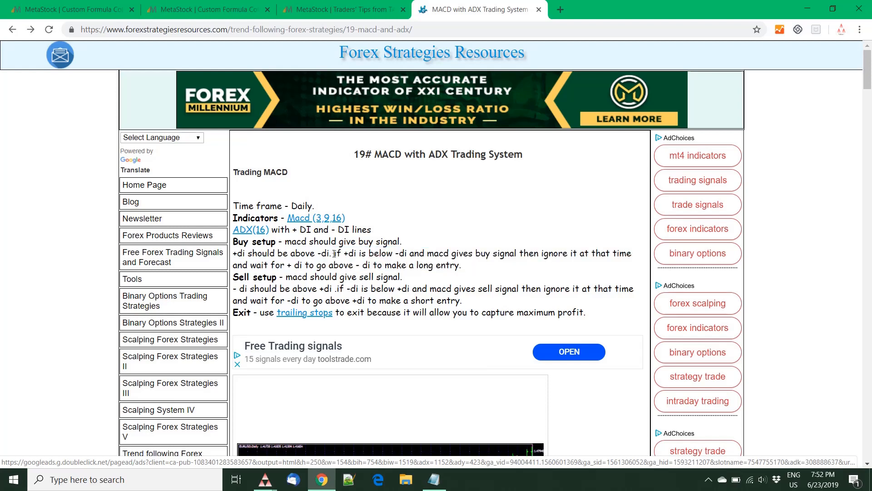
{"action": "left_click_drag", "start_coordinate": [335, 254], "coordinate": [474, 254]}
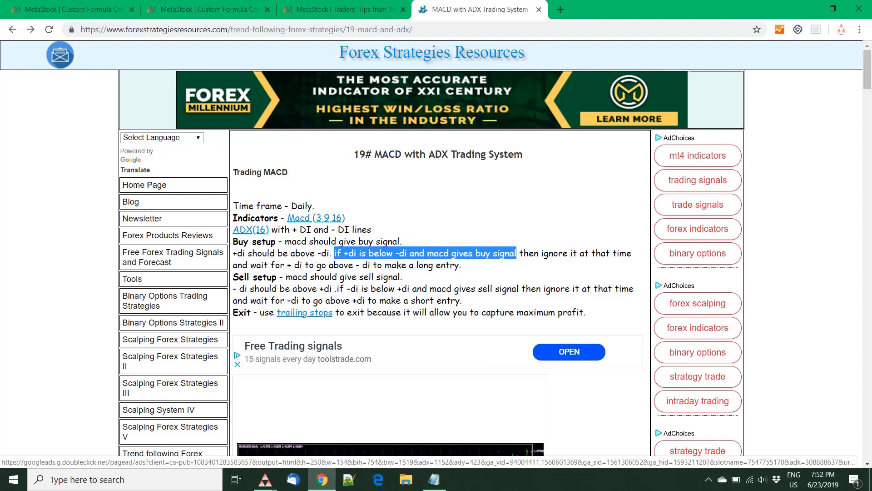
{"action": "left_click_drag", "start_coordinate": [255, 267], "coordinate": [347, 265]}
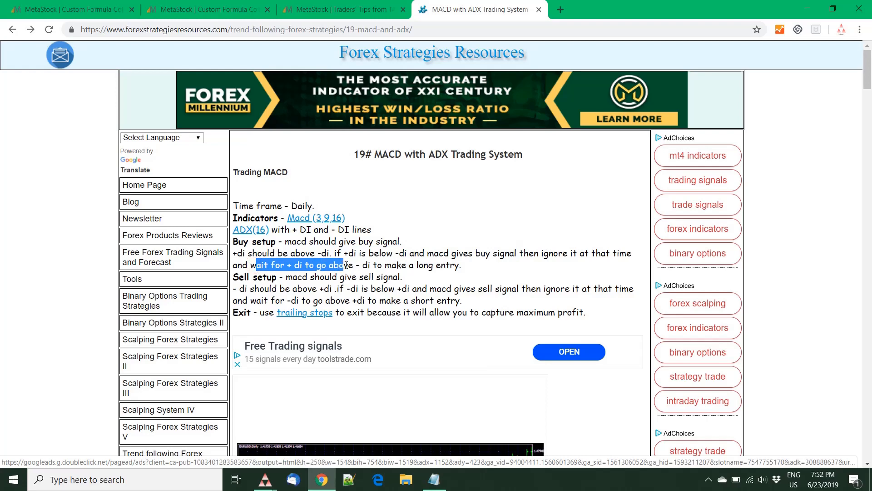
{"action": "left_click_drag", "start_coordinate": [403, 264], "coordinate": [460, 266]}
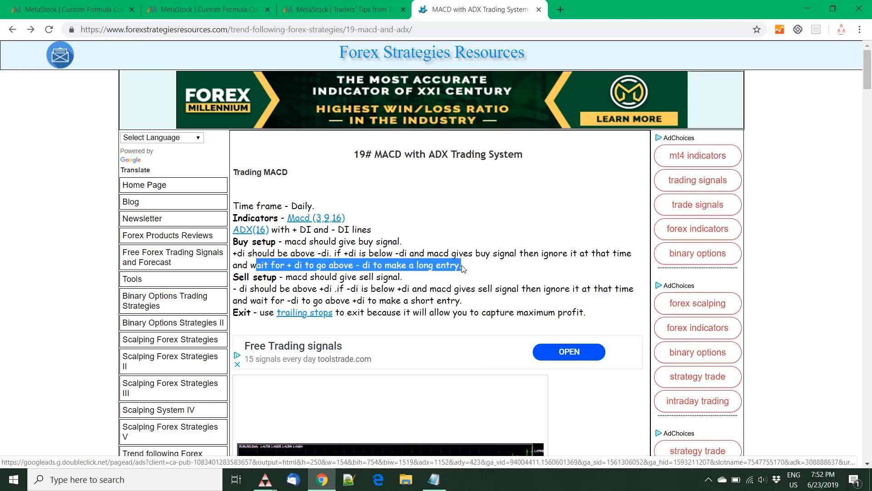
{"action": "key", "text": "alt+Tab"}
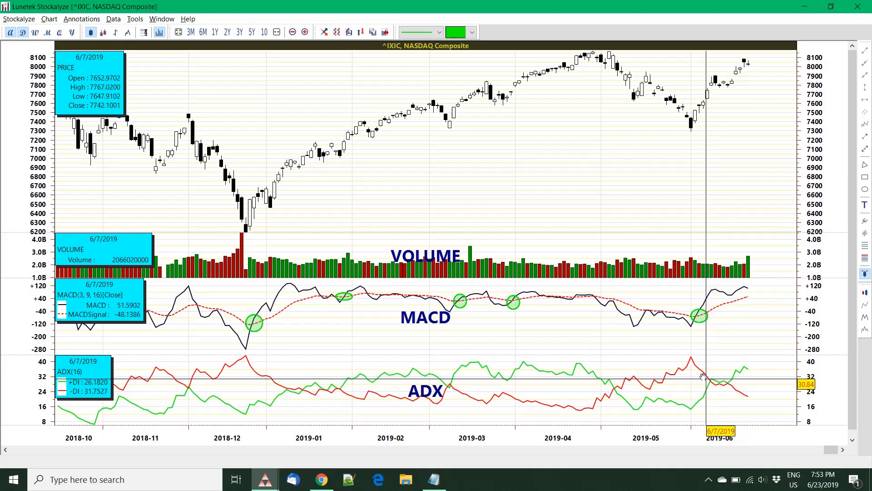
Draw blue ellipses in the ADX zone around the +DI crossings above -DI in June 2019 and January 2019
{"action": "left_click", "coordinate": [865, 189]}
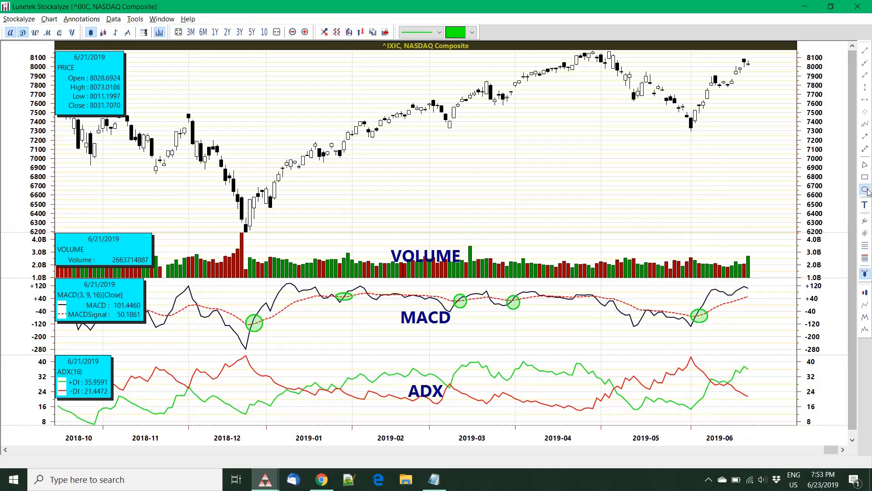
{"action": "left_click_drag", "start_coordinate": [708, 370], "coordinate": [719, 392]}
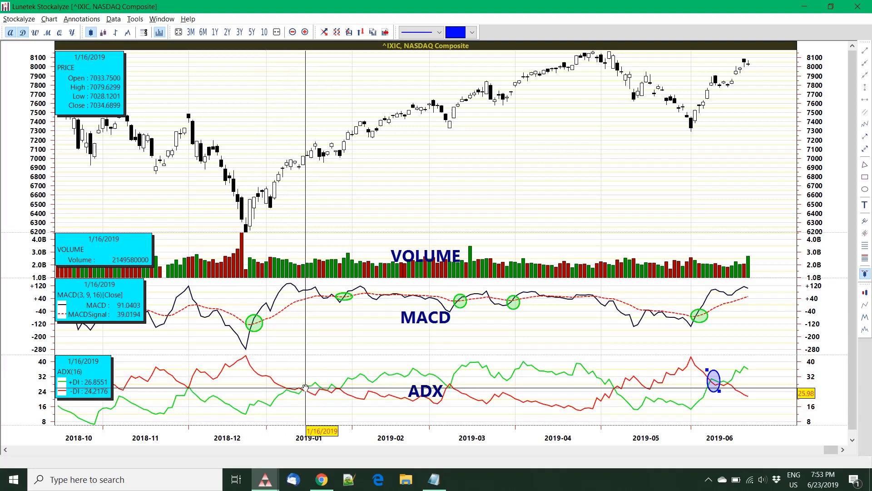
{"action": "key", "text": "e"}
{"action": "left_click_drag", "start_coordinate": [308, 400], "coordinate": [295, 383]}
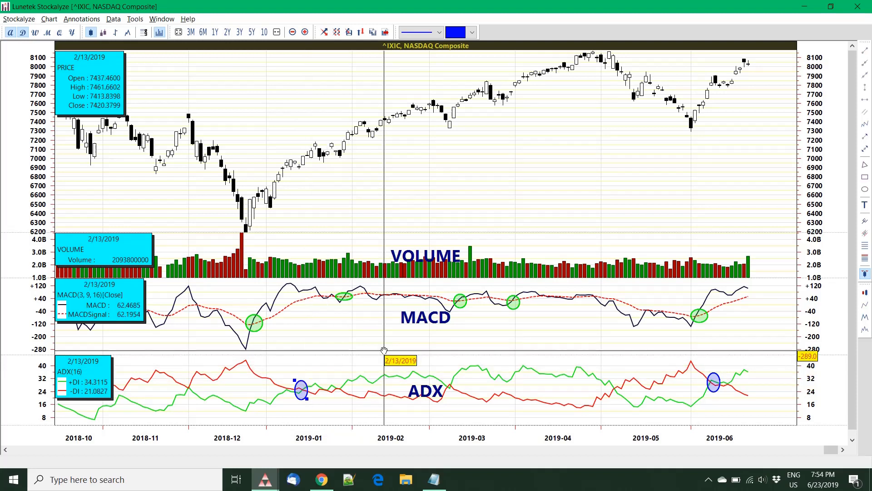
Copy the Indicators and Buy setup text from the strategy page in Chrome and paste it into the untitled Notepad document
{"action": "key", "text": "alt+Tab"}
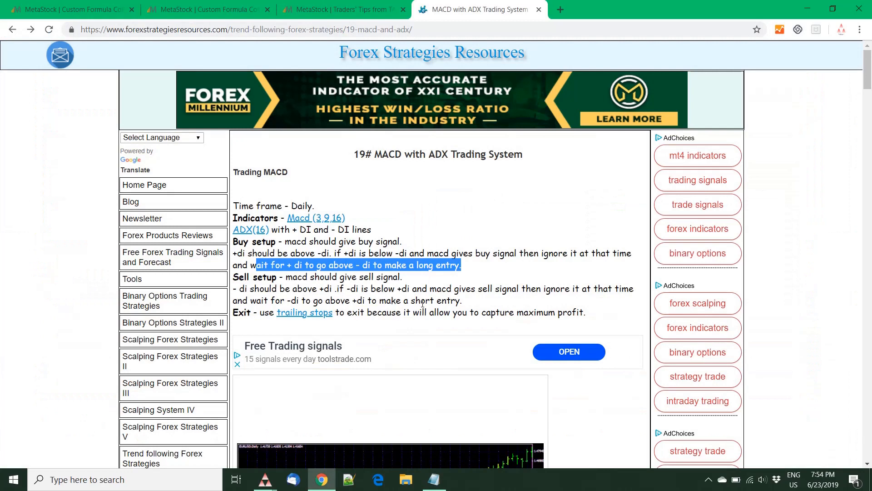
{"action": "left_click", "coordinate": [434, 300]}
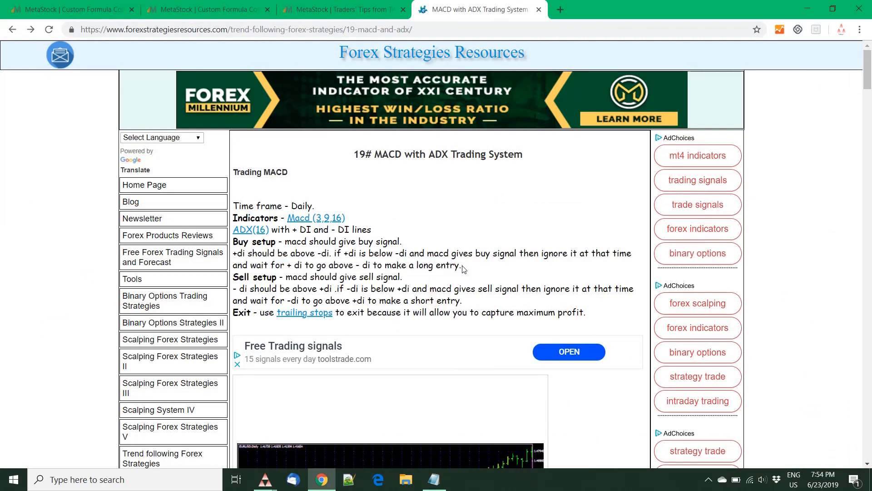
{"action": "left_click_drag", "start_coordinate": [462, 268], "coordinate": [232, 223]}
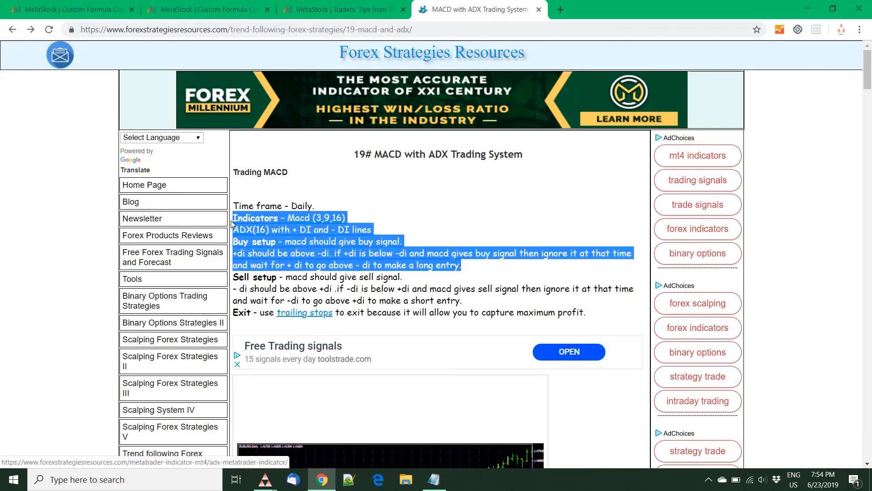
{"action": "right_click", "coordinate": [305, 236]}
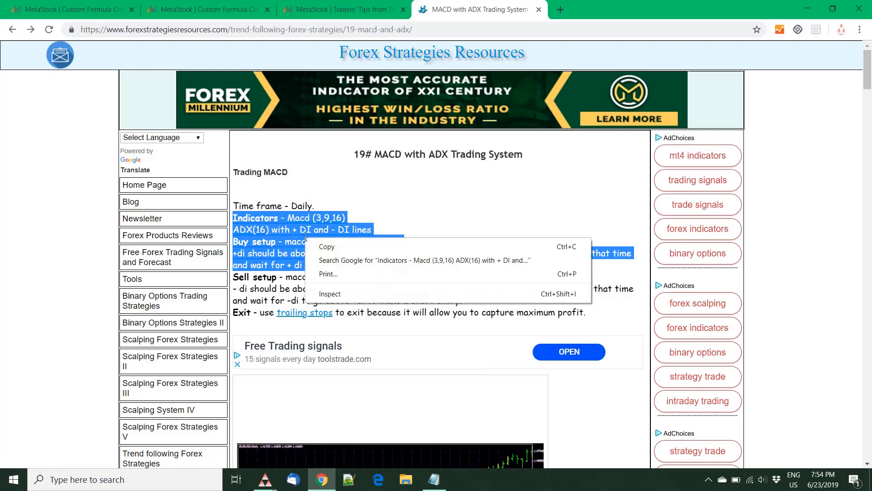
{"action": "left_click", "coordinate": [330, 250]}
{"action": "left_click", "coordinate": [433, 479]}
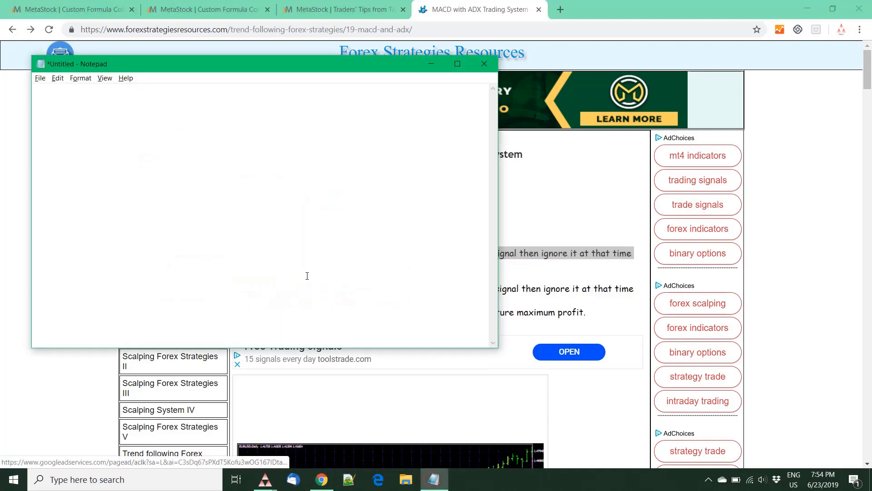
{"action": "key", "text": "ctrl+v"}
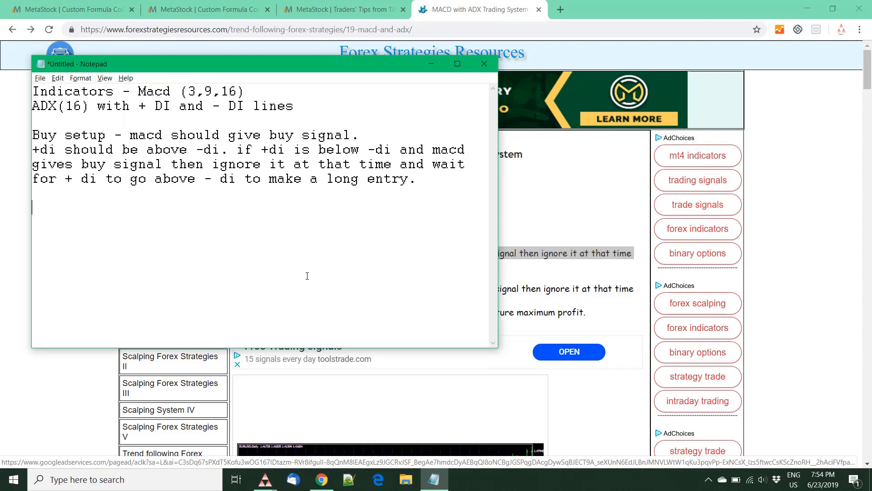
Add a divider row of equals signs below the pasted text and move "macd should give buy signal." onto its own line
{"action": "type", "text": "======================="}
{"action": "key", "text": "Return"}
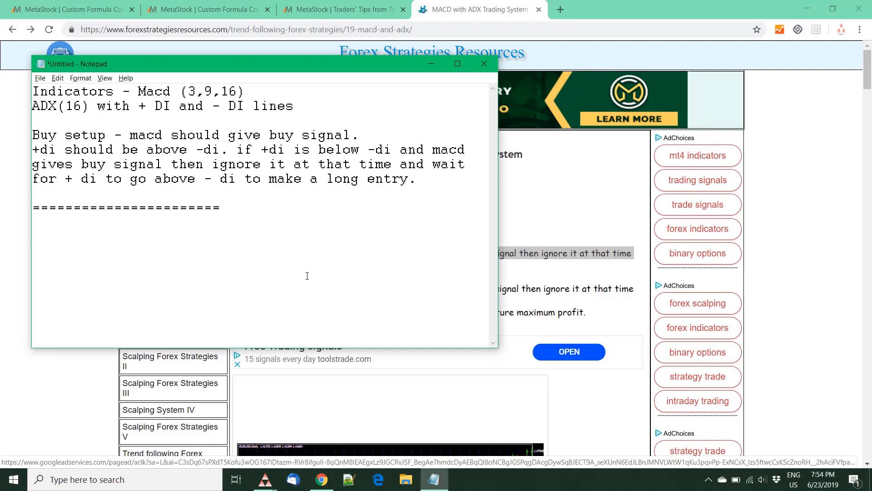
{"action": "left_click", "coordinate": [183, 247]}
{"action": "left_click", "coordinate": [121, 135]}
{"action": "key", "text": "Return"}
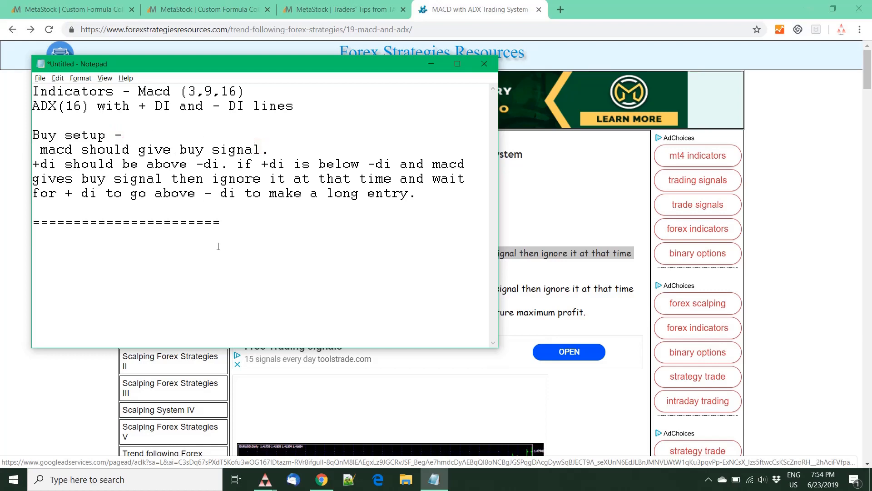
Write "MACD crosses MACDSignal" below the divider, then compare it with the MACD crossing on the Stockalyze chart and return to Notepad
{"action": "type", "text": "MACD crosses "}
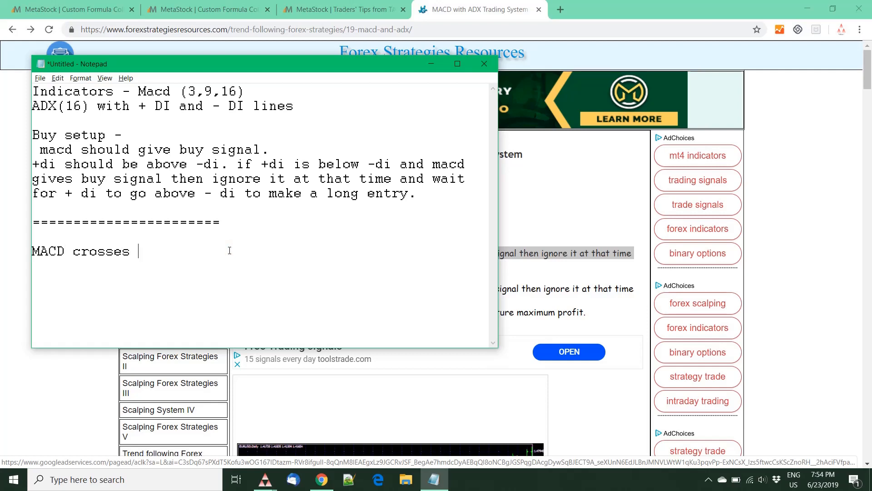
{"action": "type", "text": "MACDSignal"}
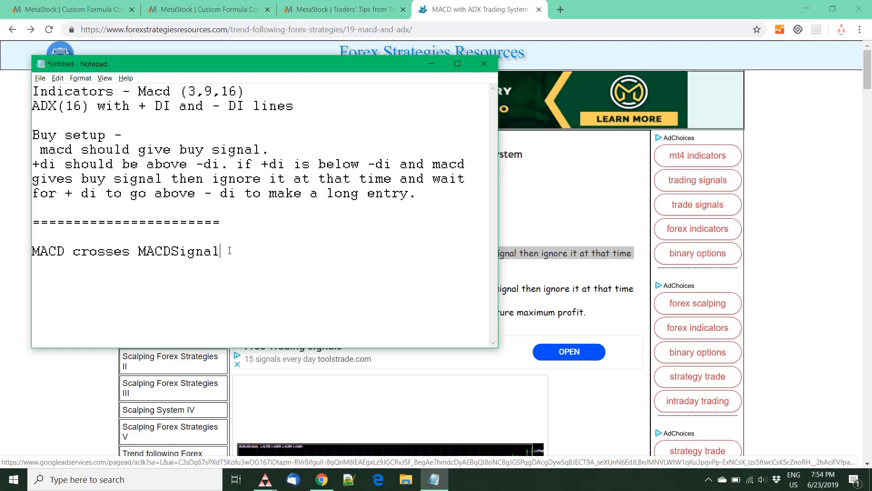
{"action": "key", "text": "alt+Tab"}
{"action": "key", "text": "alt+Tab"}
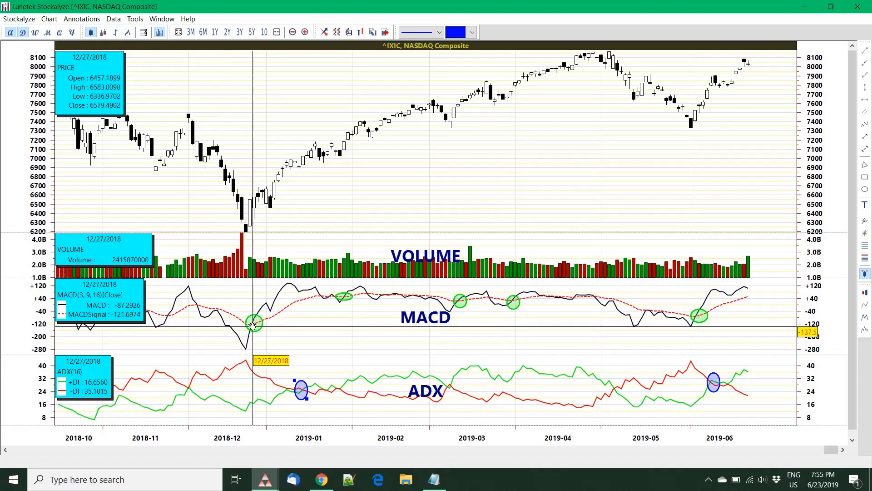
{"action": "key", "text": "alt+Tab"}
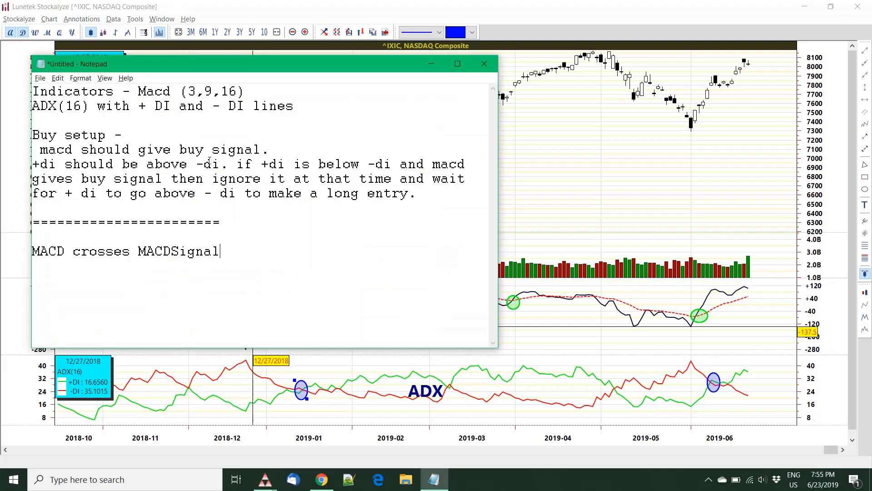
Reread the buy-signal line and insert "up" so the written rule reads "MACD crosses up MACDSignal"
{"action": "left_click_drag", "start_coordinate": [270, 150], "coordinate": [106, 150]}
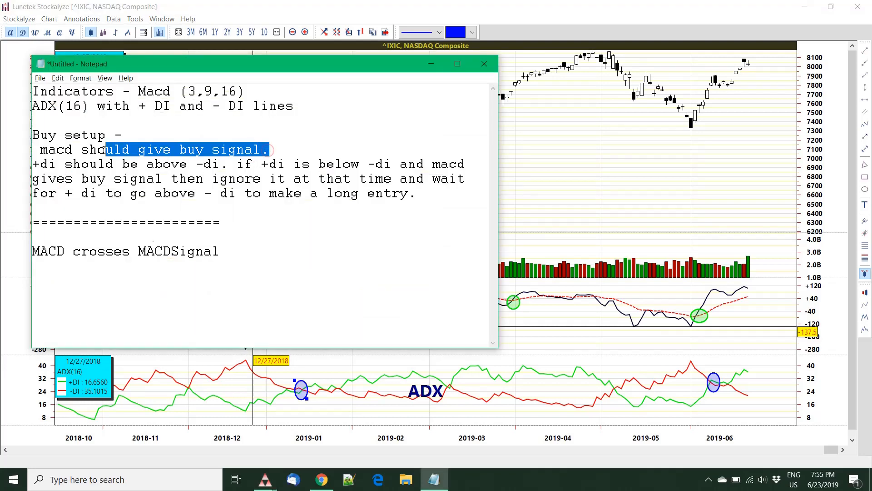
{"action": "left_click", "coordinate": [188, 251]}
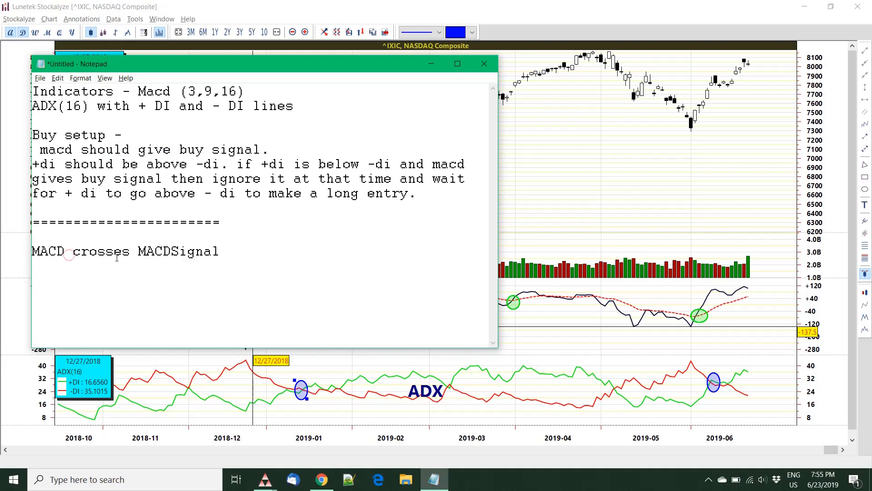
{"action": "left_click", "coordinate": [131, 252]}
{"action": "left_click", "coordinate": [246, 252]}
{"action": "type", "text": "u"}
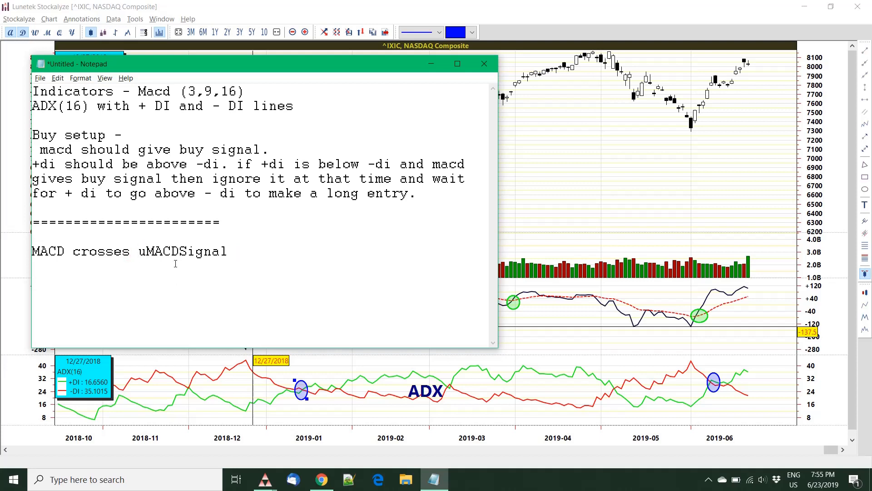
{"action": "type", "text": "p"}
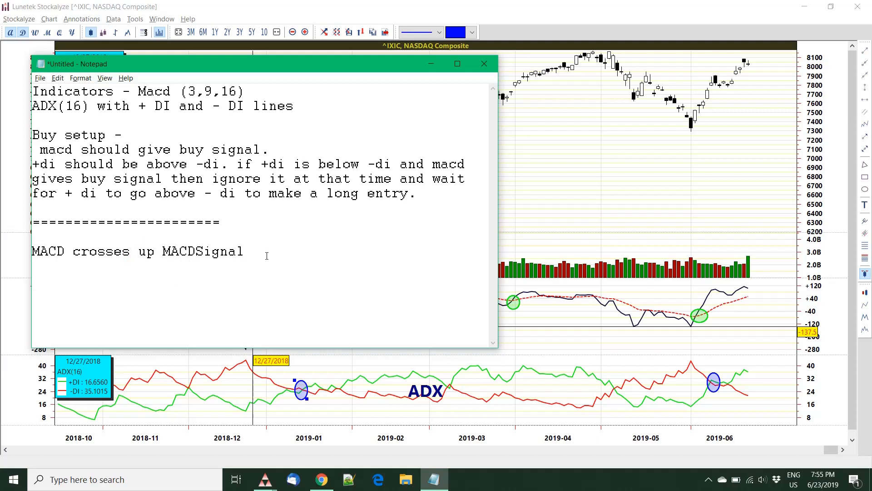
{"action": "left_click", "coordinate": [266, 256]}
Examine the MACD and signal lines on the Stockalyze chart, then check the noted rule against the buy-signal line in Notepad
{"action": "key", "text": "alt+Tab"}
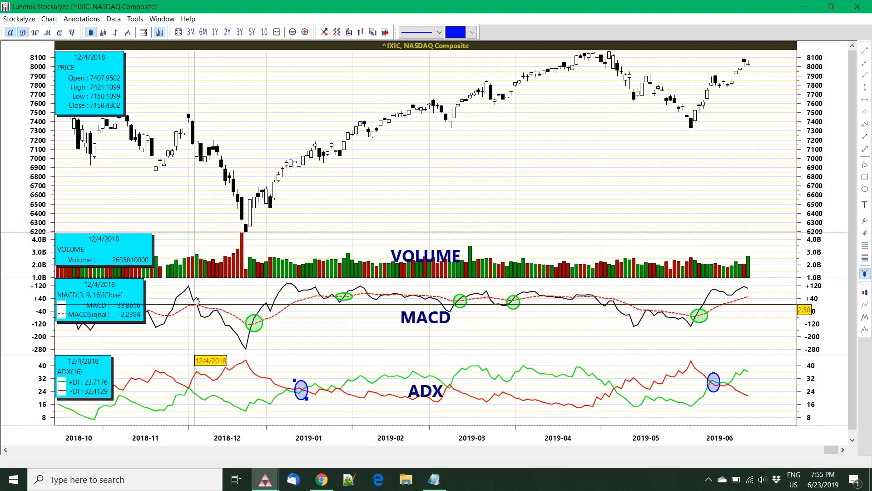
{"action": "key", "text": "alt+Tab"}
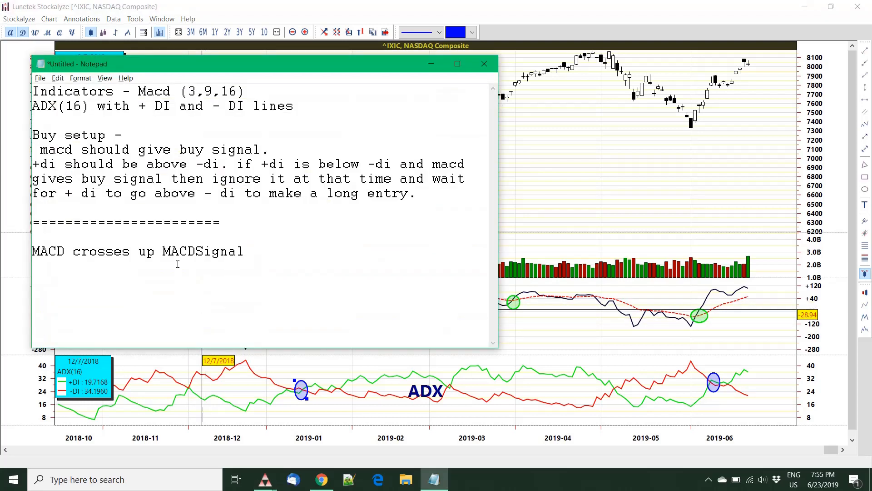
{"action": "left_click", "coordinate": [97, 262]}
{"action": "left_click", "coordinate": [260, 258]}
{"action": "left_click_drag", "start_coordinate": [281, 153], "coordinate": [40, 150]}
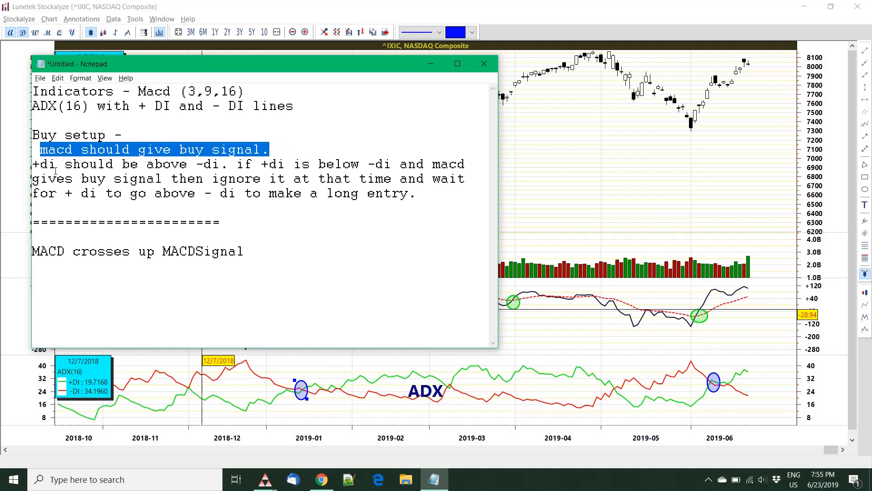
{"action": "left_click", "coordinate": [219, 277]}
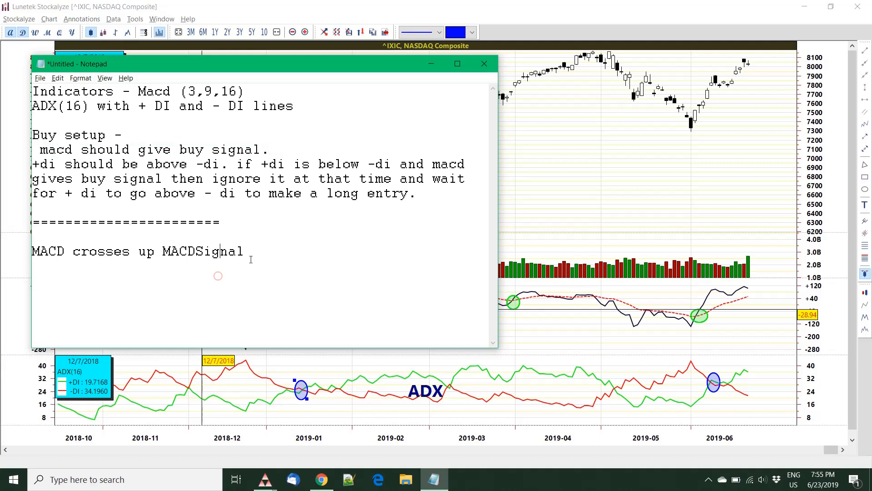
{"action": "left_click", "coordinate": [251, 254]}
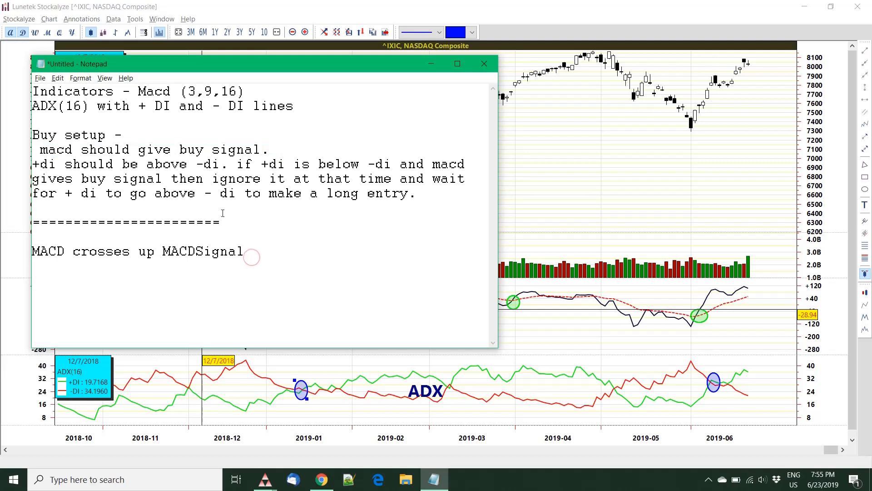
Start a new line after "+di should be above -di." and add "AND" and "+DI should be greater than -DI" below the MACD rule
{"action": "left_click", "coordinate": [227, 165]}
{"action": "key", "text": "Return"}
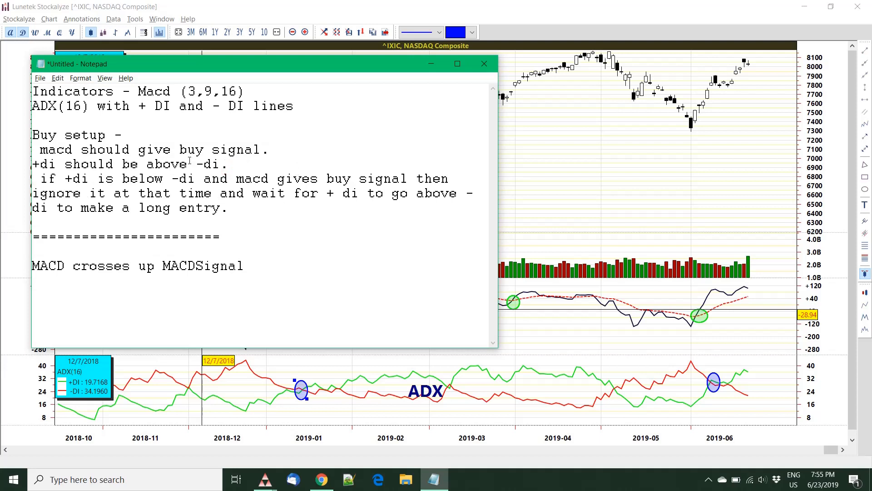
{"action": "left_click_drag", "start_coordinate": [40, 164], "coordinate": [230, 165]}
{"action": "left_click", "coordinate": [266, 283]}
{"action": "key", "text": "Return"}
{"action": "type", "text": "AND"}
{"action": "key", "text": "Return"}
{"action": "type", "text": "+DI shou"}
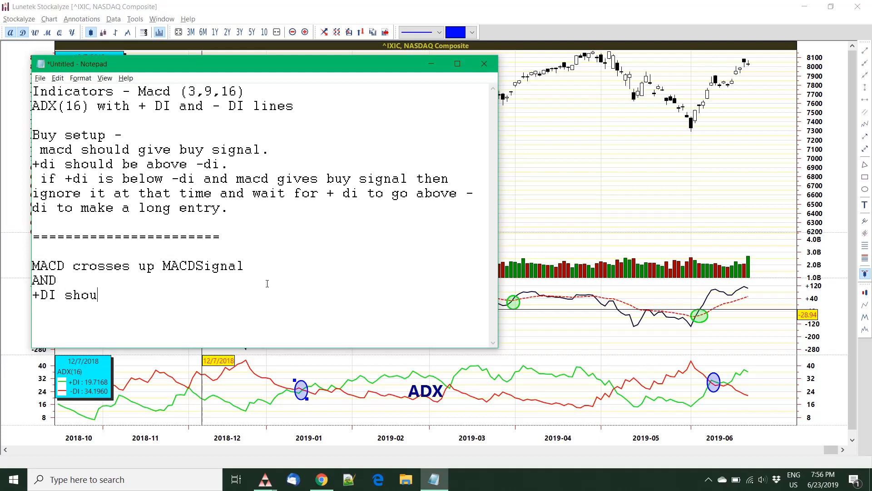
{"action": "type", "text": "ld be greate"}
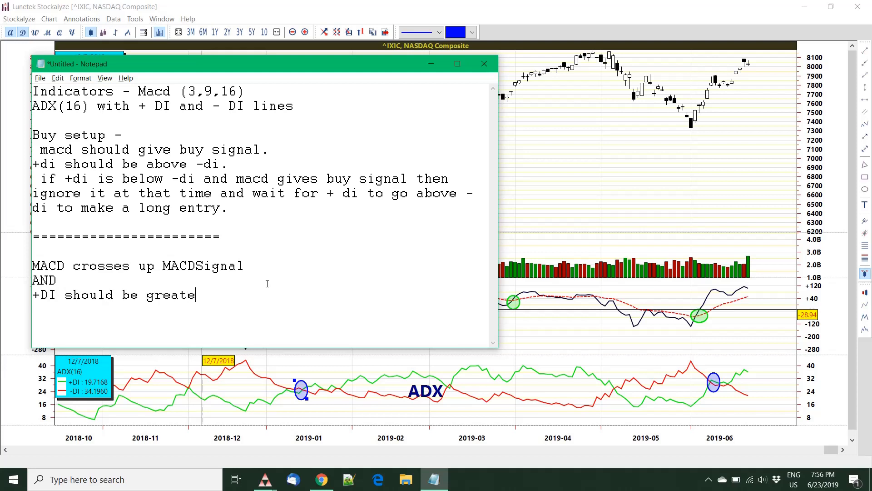
{"action": "type", "text": "r than -DI"}
Reread the rule about ignoring MACD buy signals while +di is below -di and waiting for +di to go above
{"action": "left_click", "coordinate": [146, 296]}
{"action": "left_click", "coordinate": [40, 179]}
{"action": "left_click_drag", "start_coordinate": [41, 179], "coordinate": [385, 192]}
{"action": "left_click", "coordinate": [238, 193]}
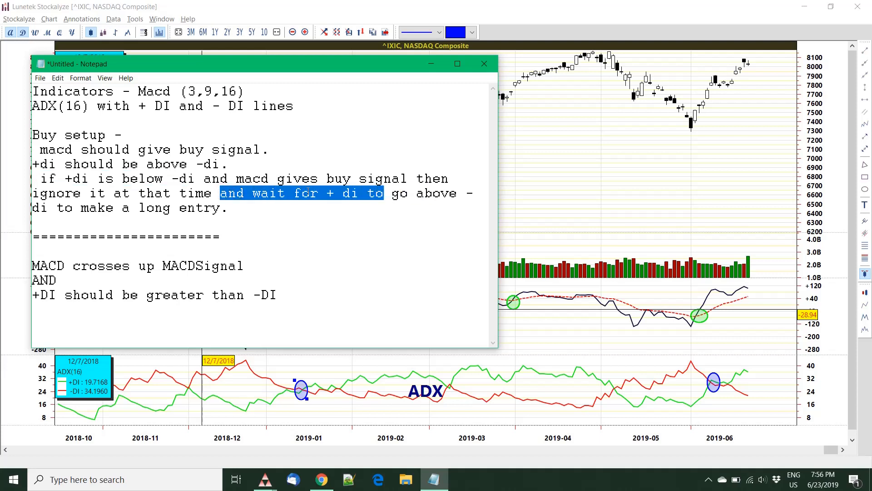
{"action": "left_click_drag", "start_coordinate": [308, 193], "coordinate": [52, 205]}
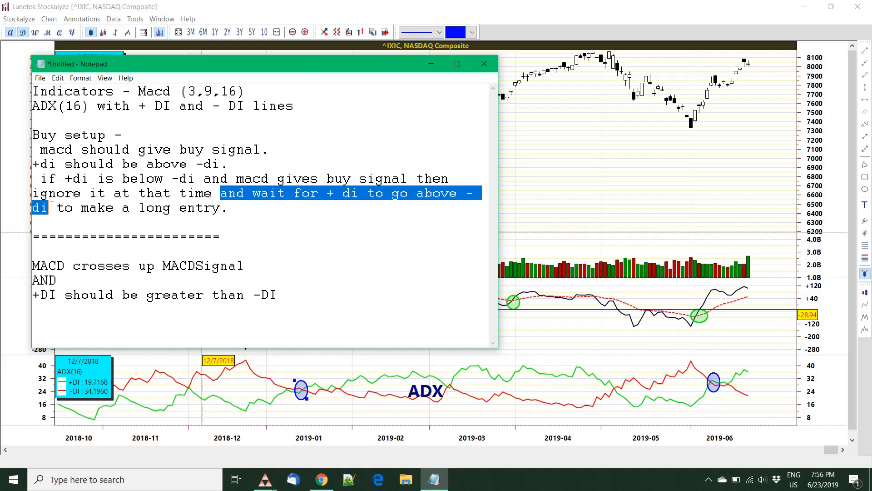
{"action": "left_click", "coordinate": [227, 208]}
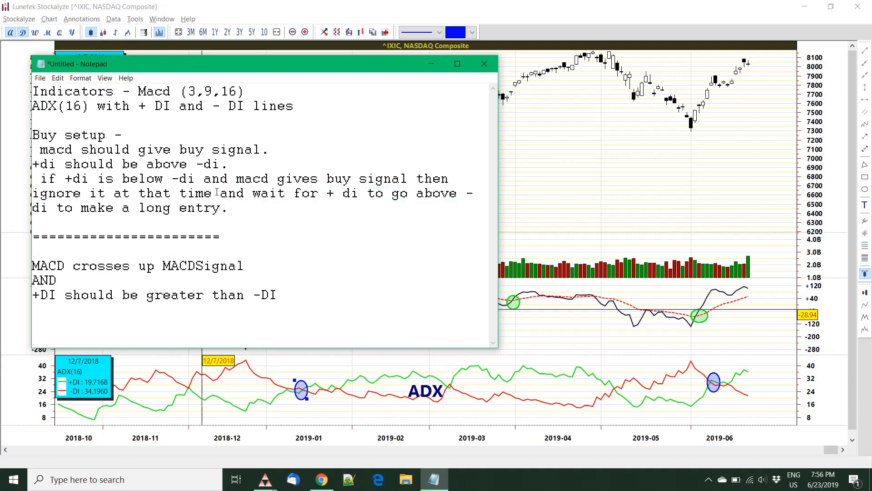
{"action": "left_click_drag", "start_coordinate": [252, 193], "coordinate": [292, 192]}
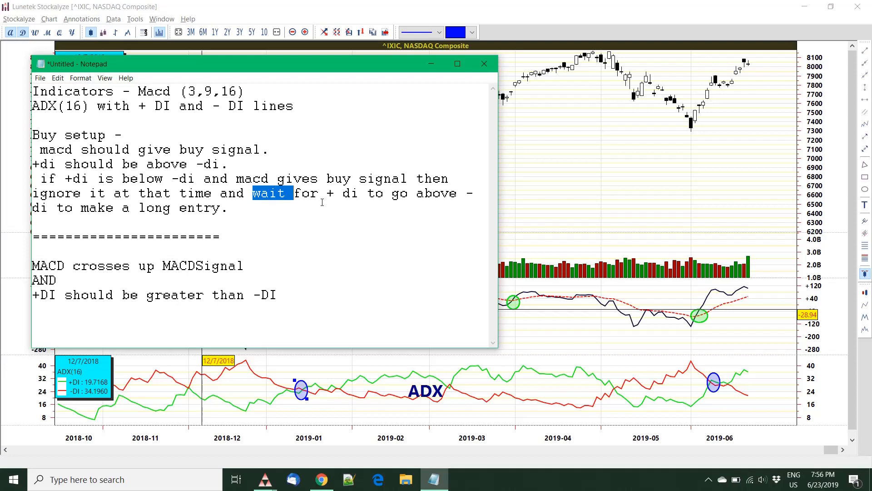
{"action": "double_click", "coordinate": [266, 193]}
{"action": "left_click", "coordinate": [231, 203]}
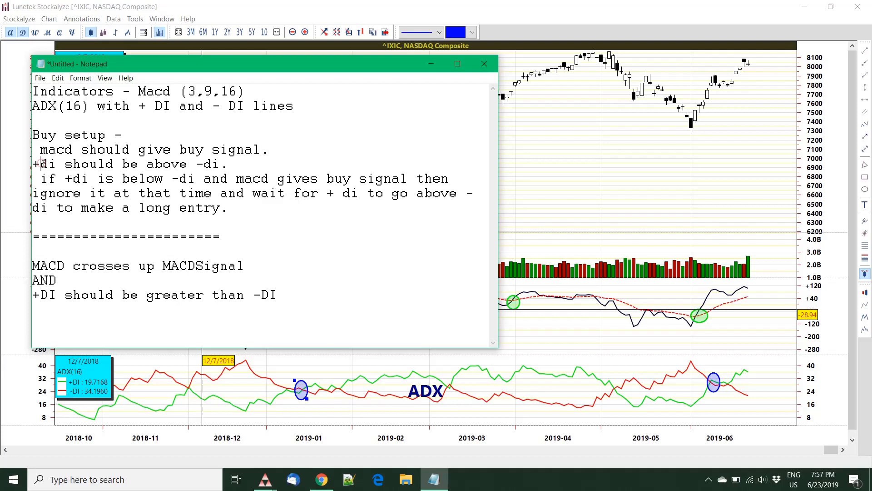
{"action": "left_click_drag", "start_coordinate": [65, 178], "coordinate": [195, 179]}
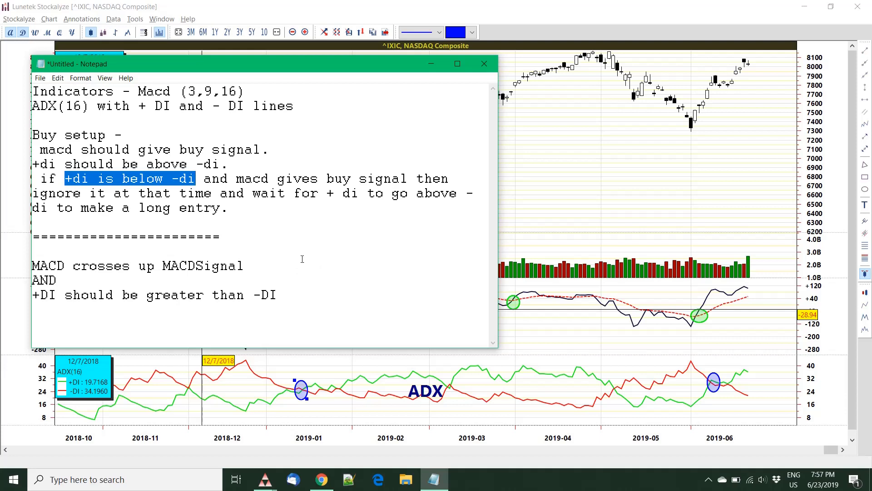
{"action": "left_click", "coordinate": [322, 318]}
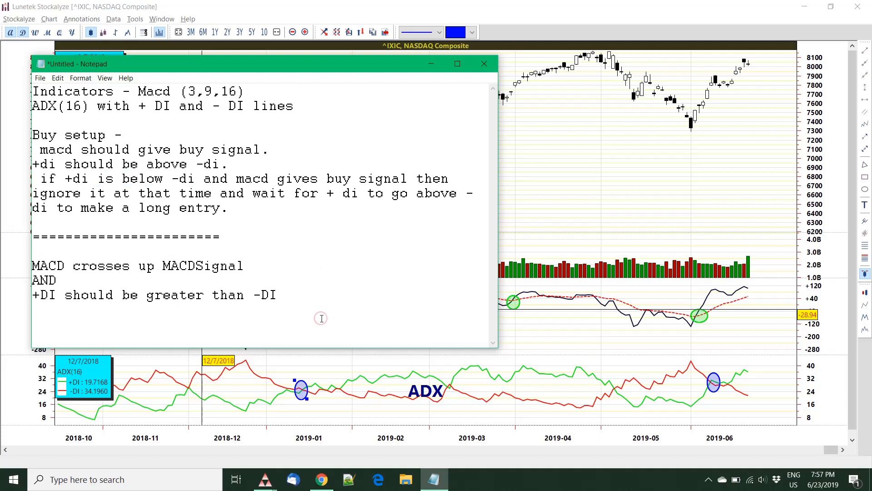
Examine the circled January 2019 +DI crossing in Stockalyze, then highlight the "+DI should be greater than -DI" line in Notepad
{"action": "left_click", "coordinate": [324, 411]}
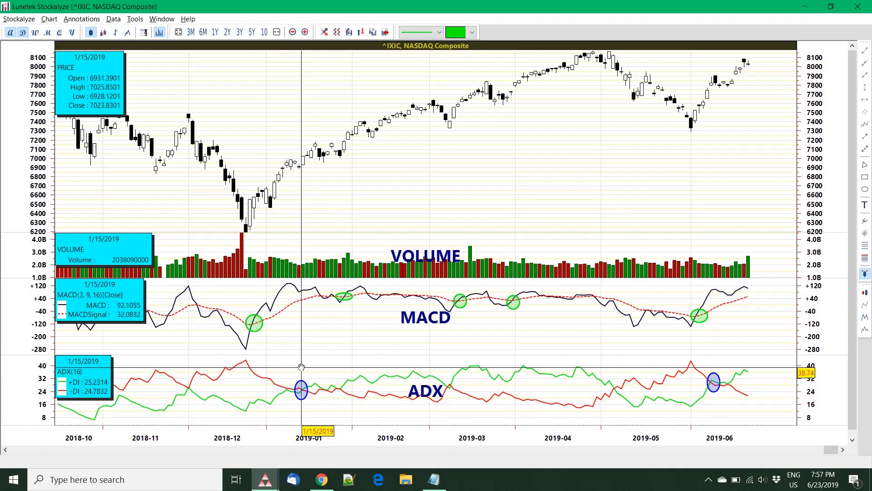
{"action": "key", "text": "alt+Tab"}
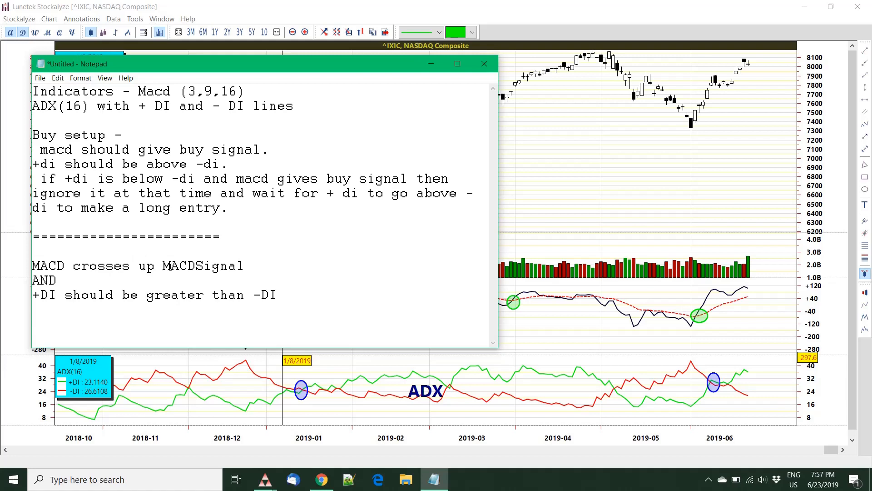
{"action": "left_click", "coordinate": [61, 316]}
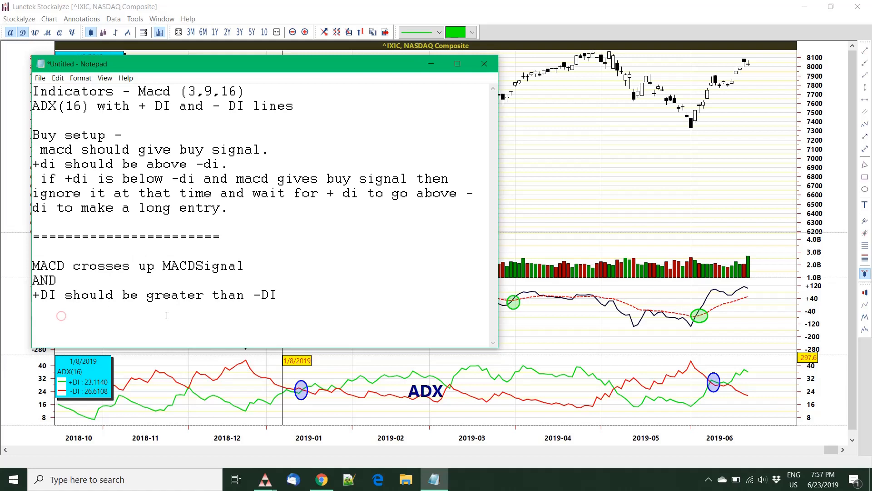
{"action": "left_click", "coordinate": [266, 312]}
{"action": "left_click_drag", "start_coordinate": [281, 299], "coordinate": [31, 296]}
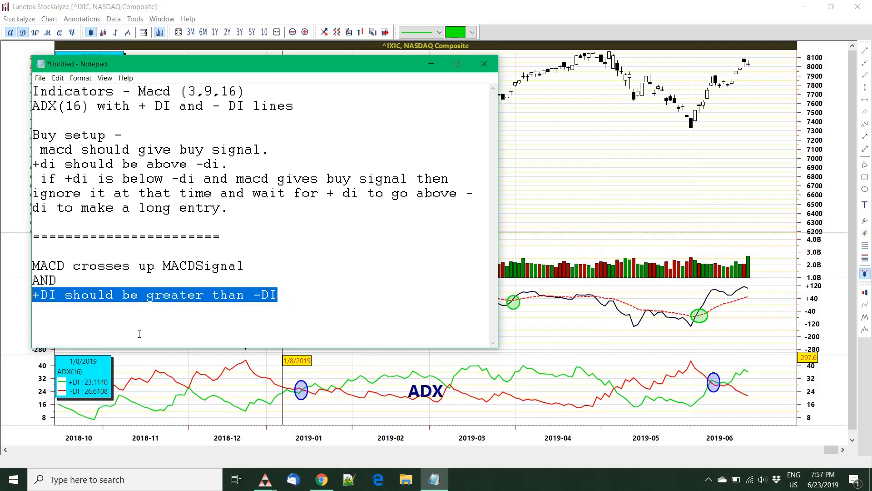
Insert a line reading "OR" below "MACD crosses up MACDSignal" in the buy rules
{"action": "left_click", "coordinate": [169, 317]}
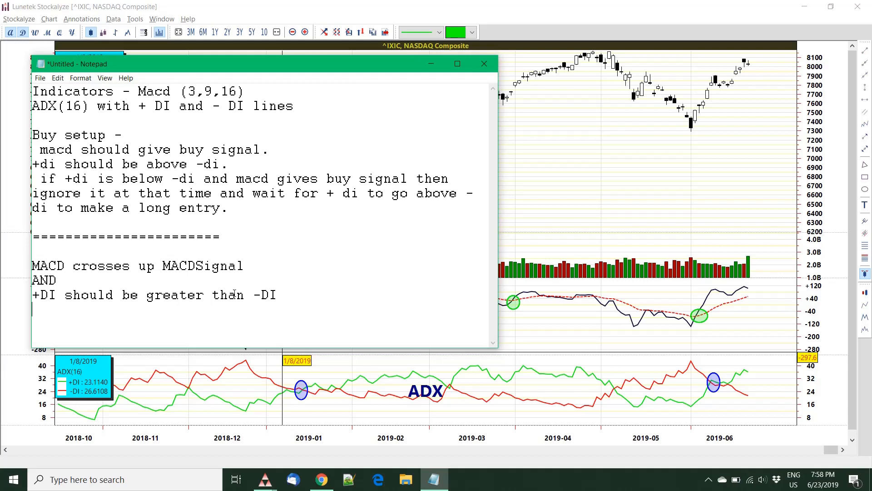
{"action": "left_click", "coordinate": [261, 265]}
{"action": "key", "text": "Return"}
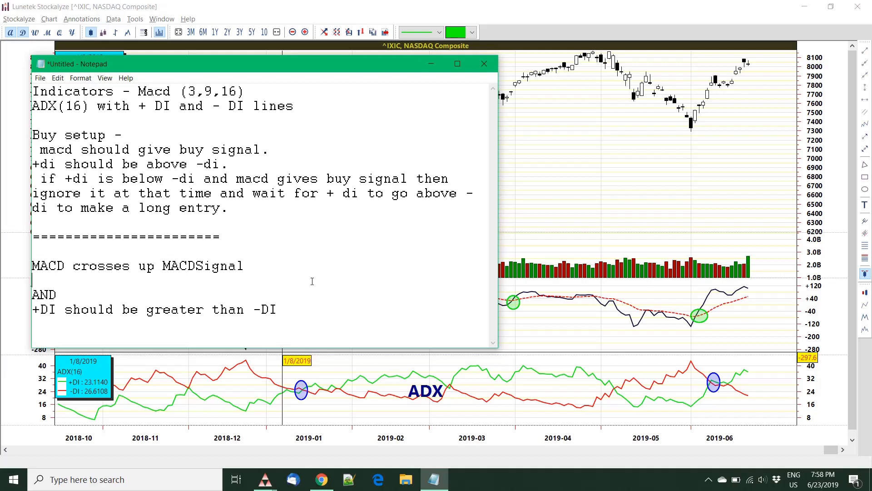
{"action": "left_click", "coordinate": [285, 317]}
{"action": "key", "text": "shift+Home"}
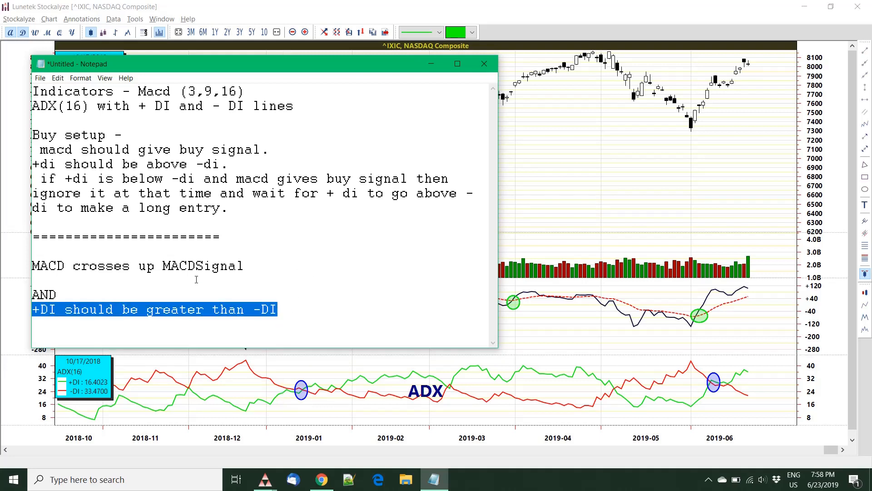
{"action": "left_click", "coordinate": [213, 279]}
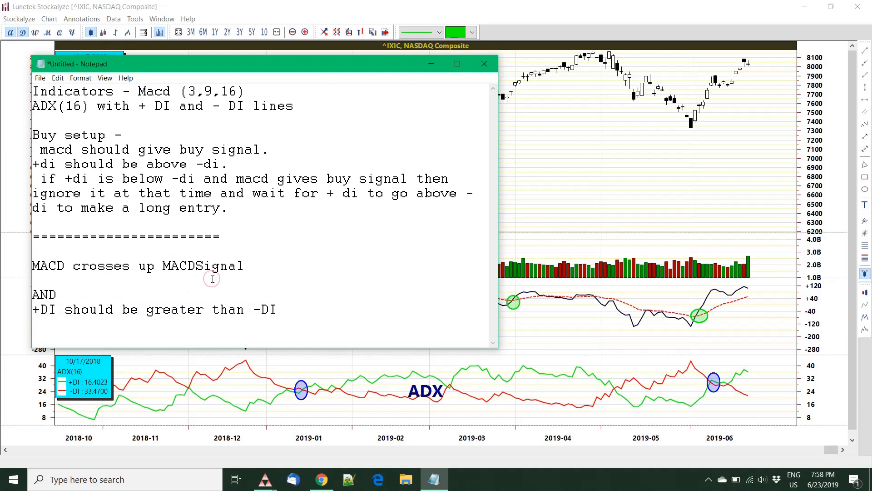
{"action": "type", "text": "OR"}
Add the indented lines "+DI crosses up -DI" and "AND" below the OR
{"action": "key", "text": "Return"}
{"action": "key", "text": "Tab"}
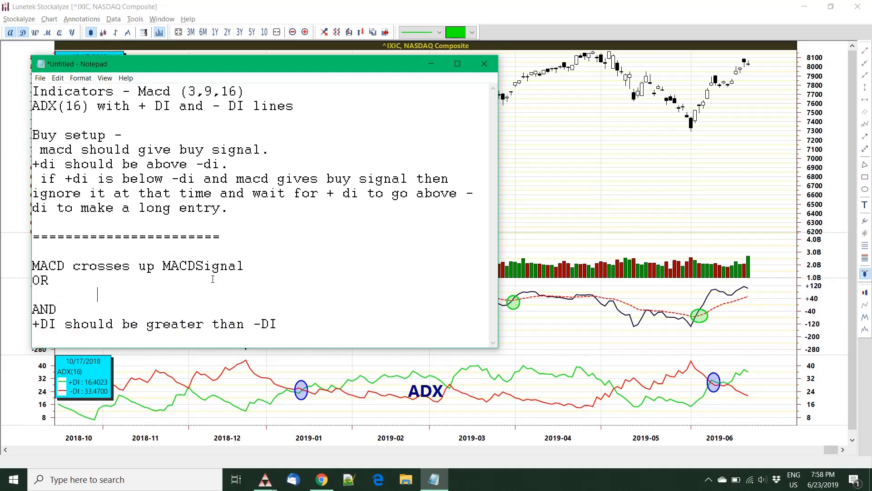
{"action": "key", "text": "BackSpace"}
{"action": "key", "text": "Tab"}
{"action": "type", "text": "+DI crosses up "}
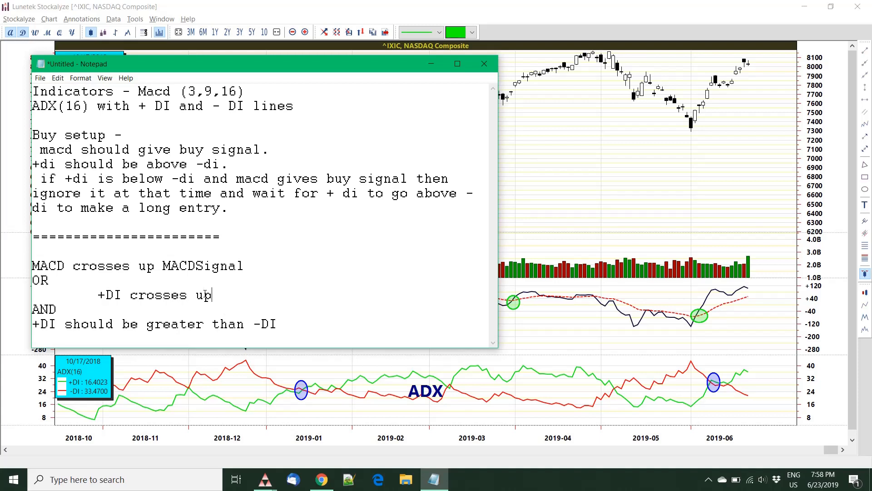
{"action": "type", "text": "-DI"}
{"action": "key", "text": "Return"}
{"action": "type", "text": "AND"}
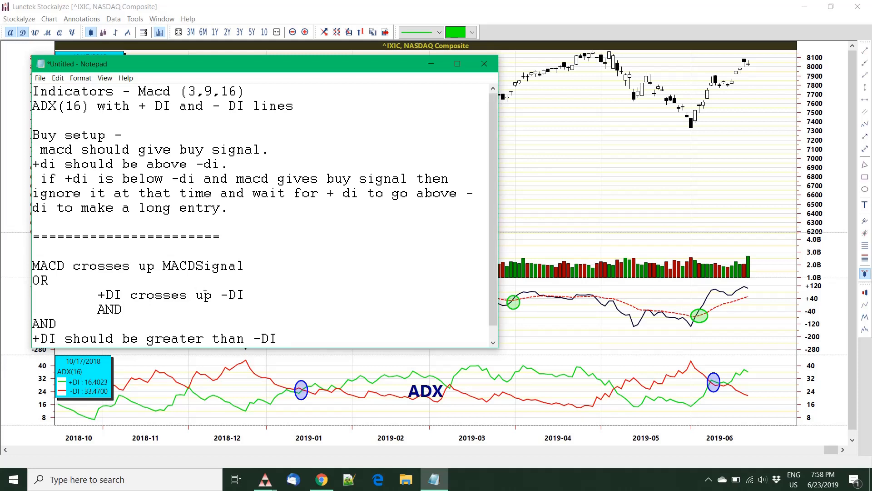
Add the indented condition "MACD had crossed up MACDSignal in last 7 days" and enlarge the Notepad window to fit all the rules
{"action": "key", "text": "Return"}
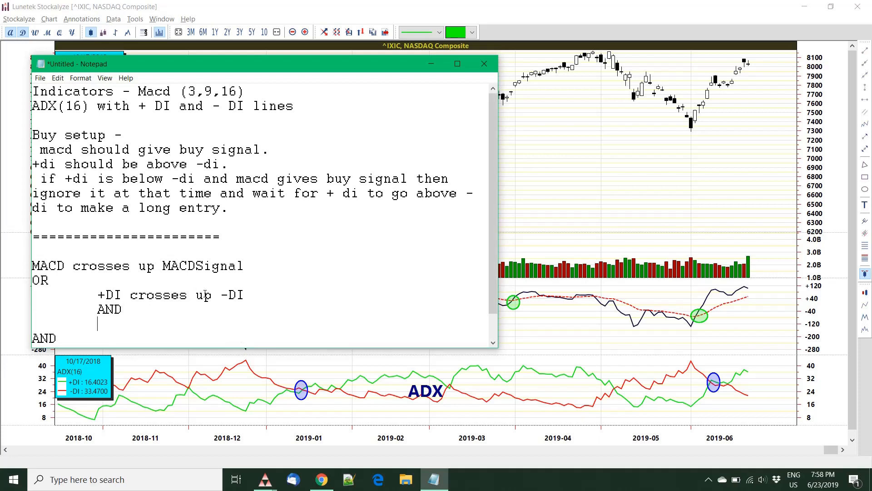
{"action": "type", "text": "MACD had crossed u"}
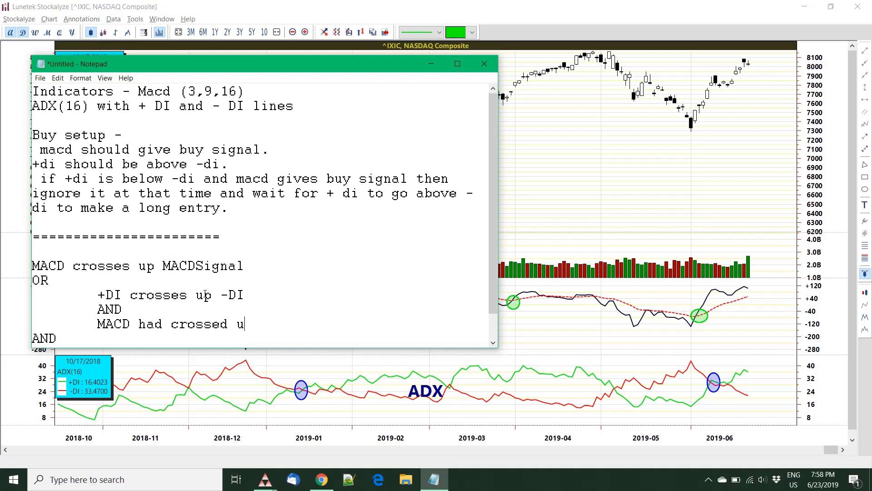
{"action": "type", "text": "p MACDSignal in last"}
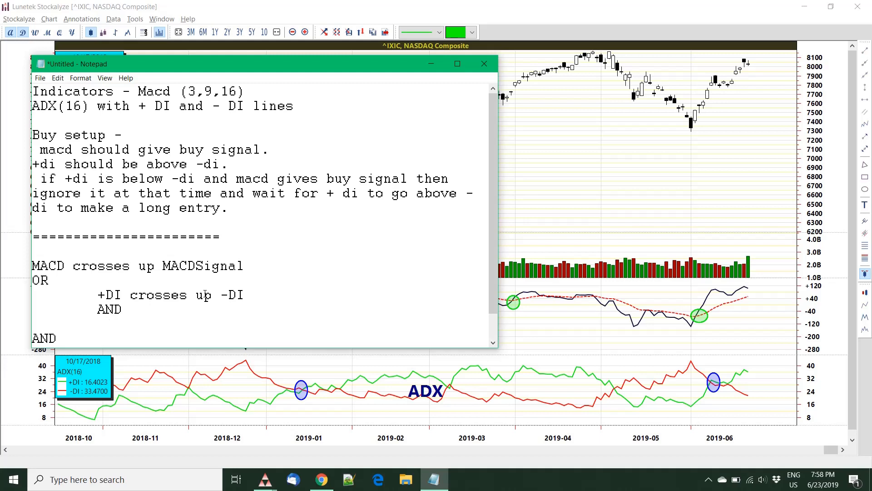
{"action": "type", "text": " 7 days"}
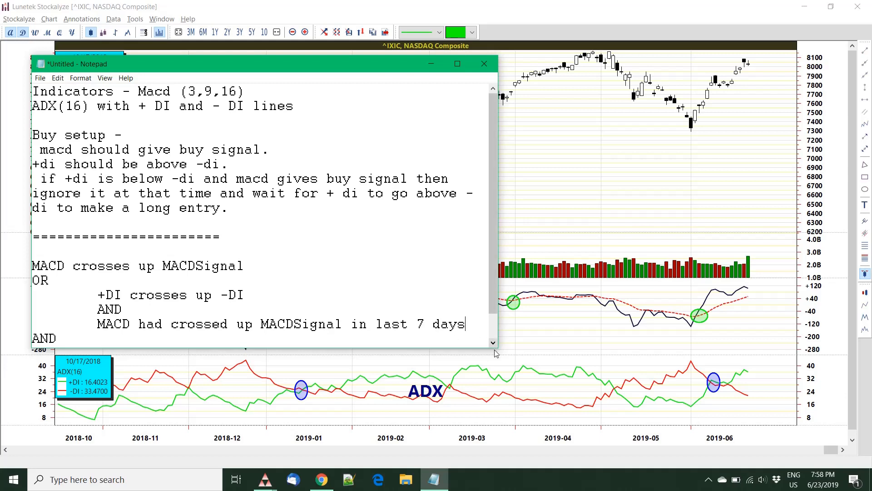
{"action": "left_click_drag", "start_coordinate": [498, 347], "coordinate": [523, 418]}
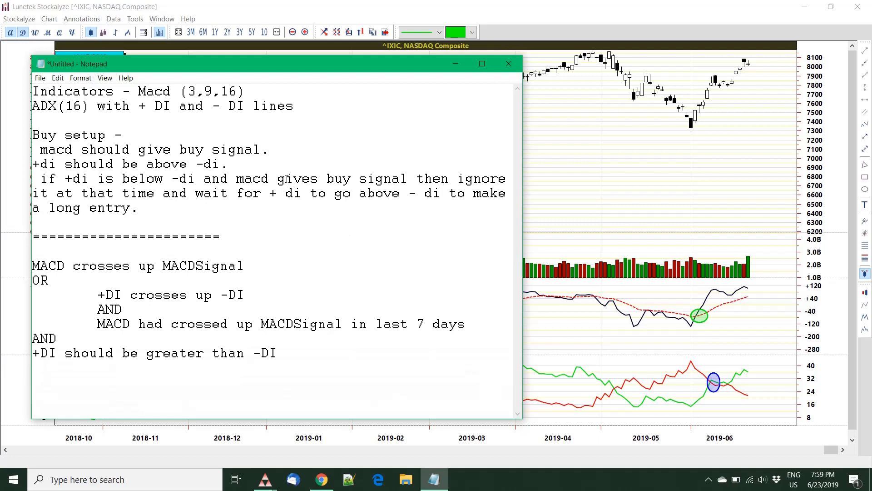
Check the note about waiting for +di to go above -di against the two indented conditions under OR
{"action": "left_click_drag", "start_coordinate": [163, 195], "coordinate": [231, 194]}
{"action": "left_click", "coordinate": [269, 194]}
{"action": "left_click", "coordinate": [439, 325]}
{"action": "left_click", "coordinate": [101, 280]}
{"action": "left_click_drag", "start_coordinate": [97, 297], "coordinate": [241, 295]}
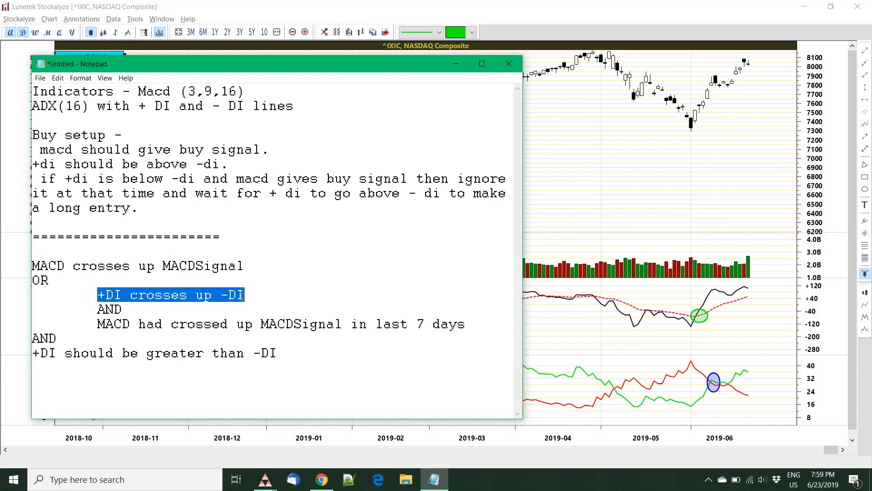
{"action": "left_click", "coordinate": [171, 324]}
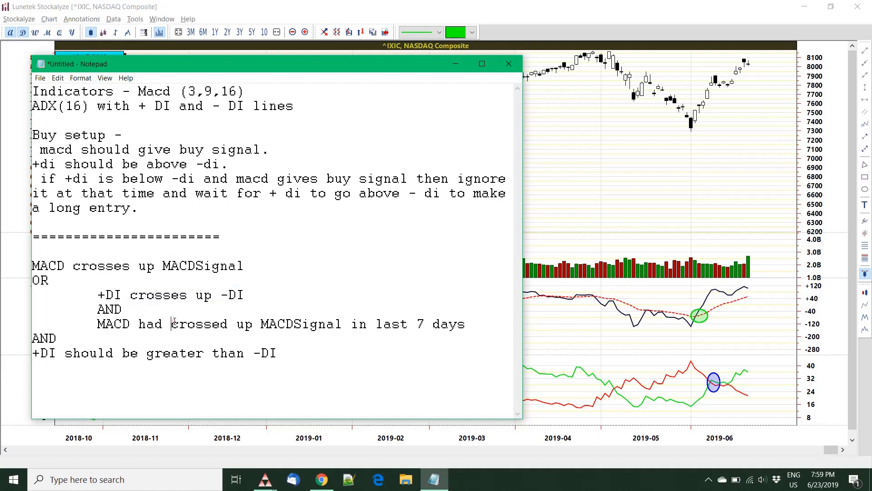
{"action": "left_click_drag", "start_coordinate": [97, 323], "coordinate": [459, 321]}
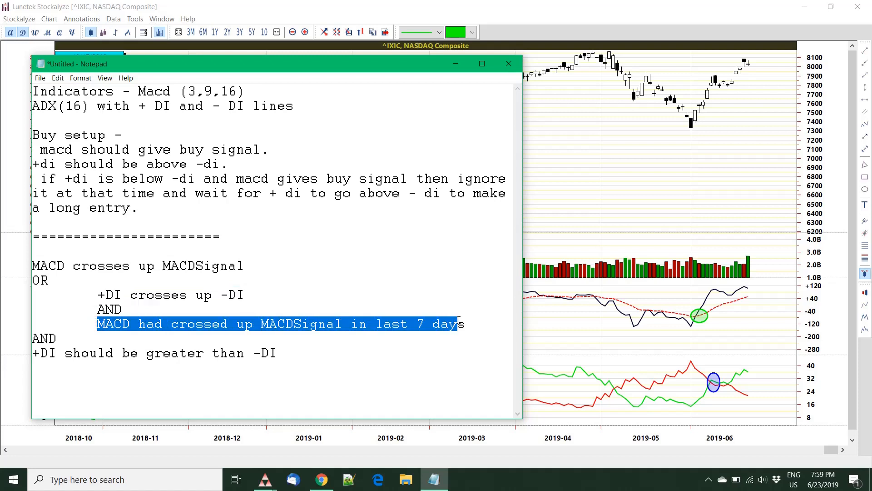
{"action": "left_click", "coordinate": [290, 348]}
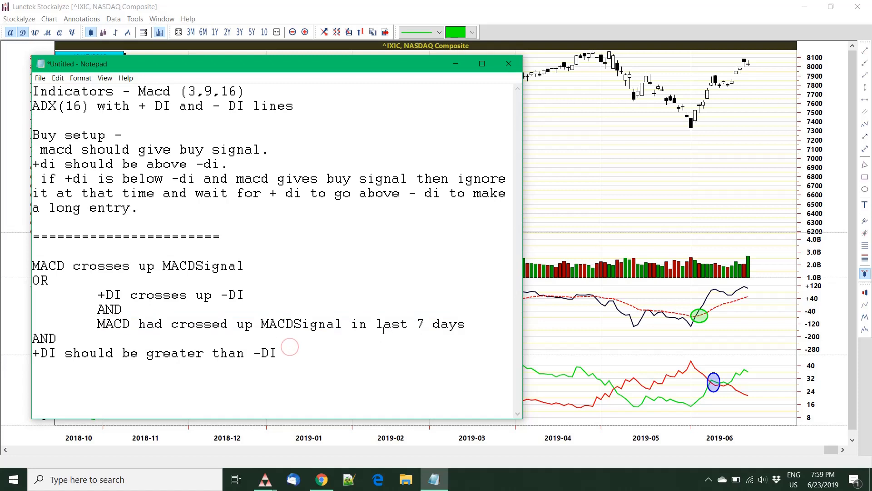
Reread the precise buy rules, highlighting the MACD cross, the two indented alternative conditions and the +DI greater than -DI requirement
{"action": "left_click_drag", "start_coordinate": [320, 363], "coordinate": [31, 266]}
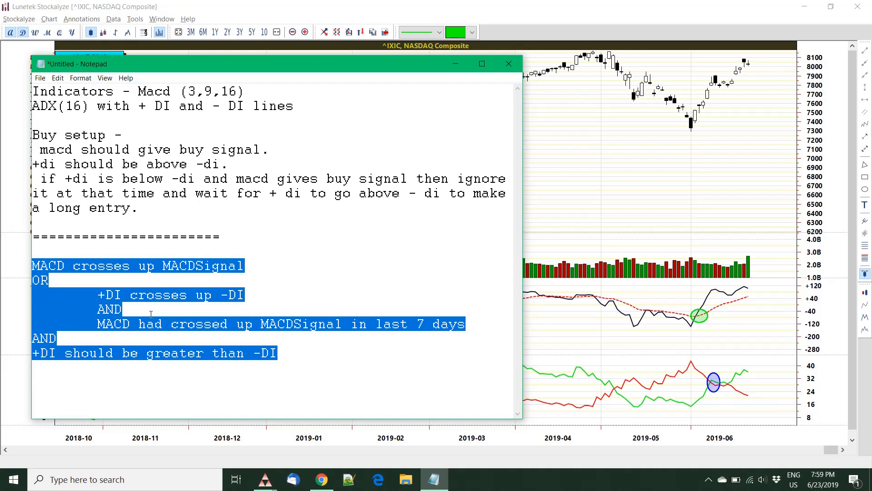
{"action": "left_click", "coordinate": [289, 379]}
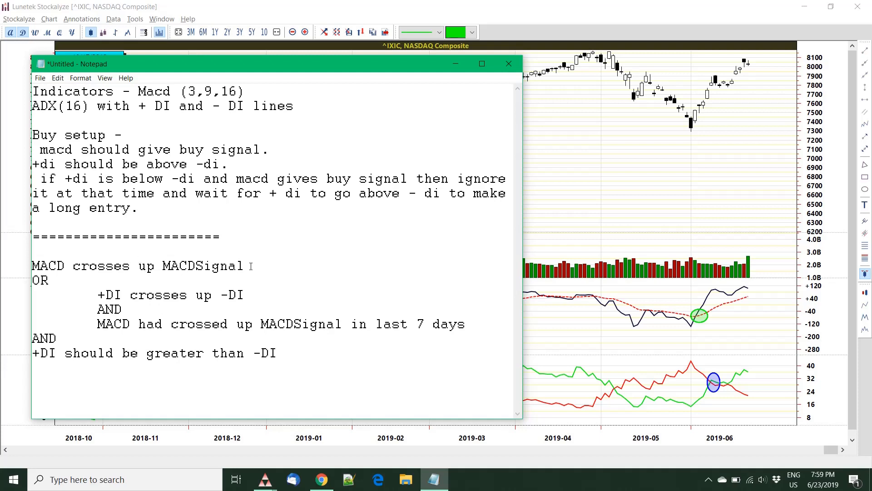
{"action": "left_click_drag", "start_coordinate": [250, 267], "coordinate": [32, 267]}
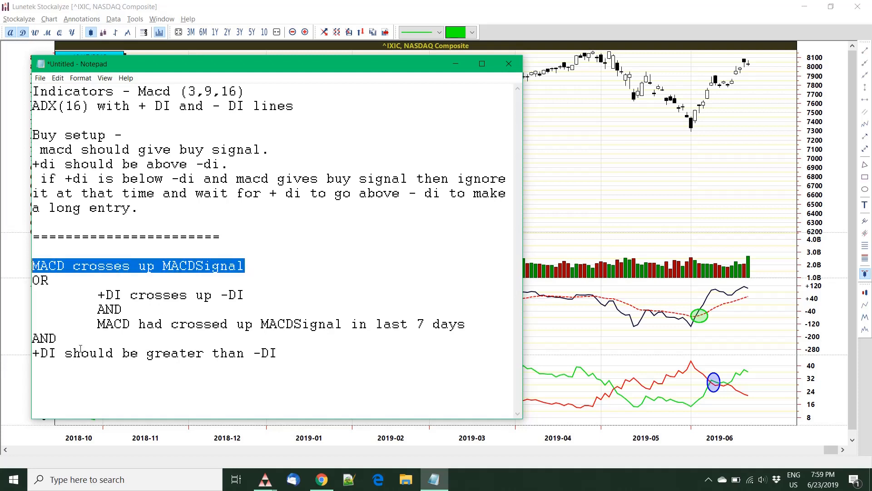
{"action": "left_click_drag", "start_coordinate": [302, 374], "coordinate": [20, 341]}
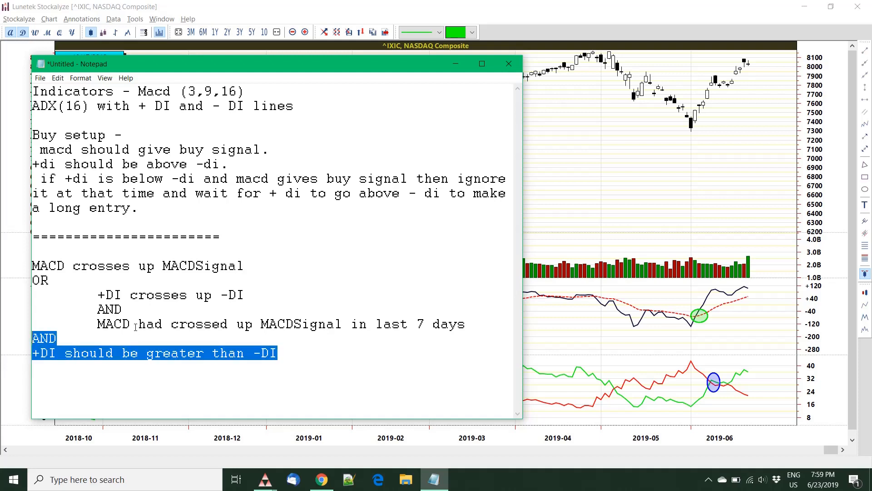
{"action": "left_click", "coordinate": [173, 283]}
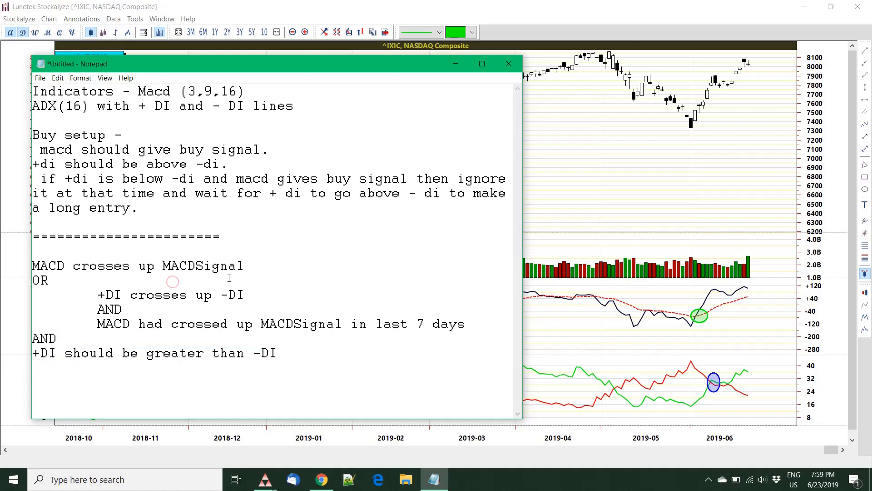
{"action": "left_click_drag", "start_coordinate": [258, 267], "coordinate": [29, 268]}
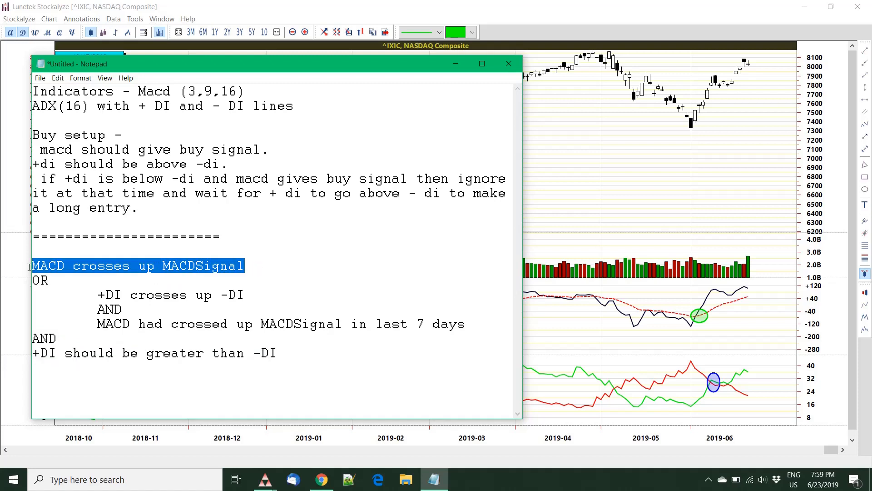
{"action": "left_click", "coordinate": [70, 286]}
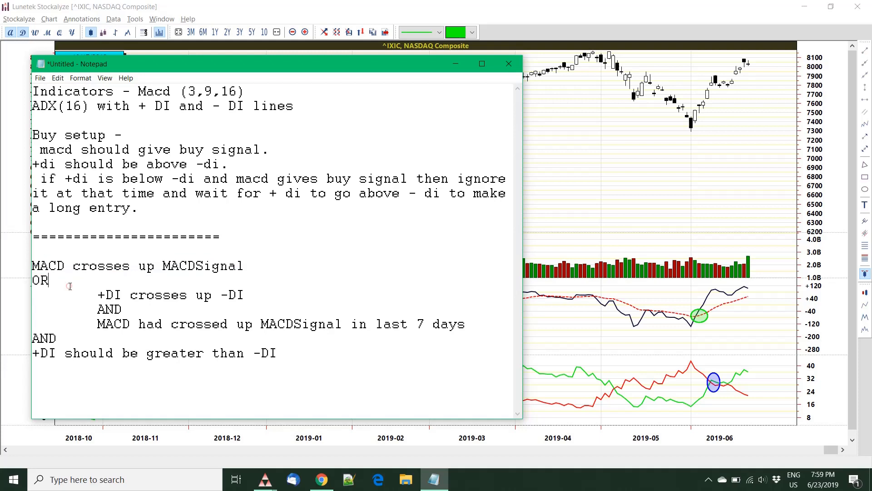
{"action": "left_click_drag", "start_coordinate": [97, 295], "coordinate": [257, 294]}
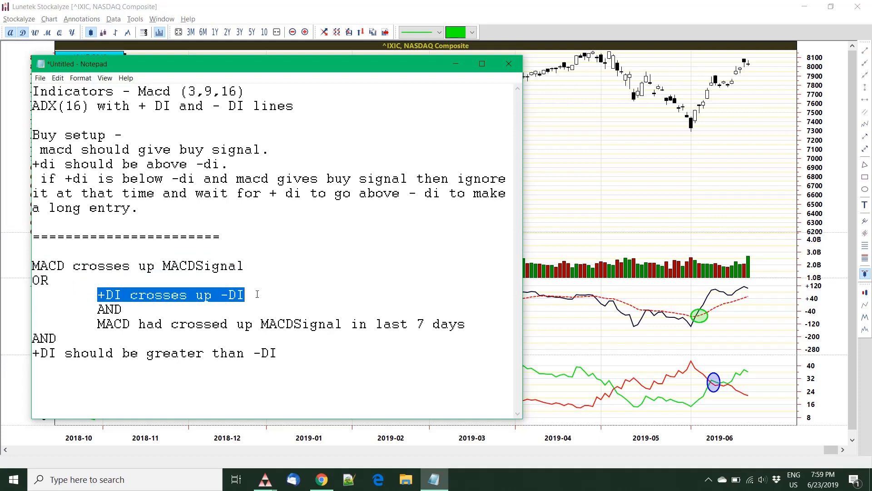
{"action": "left_click", "coordinate": [148, 311]}
{"action": "left_click_drag", "start_coordinate": [96, 324], "coordinate": [466, 323]}
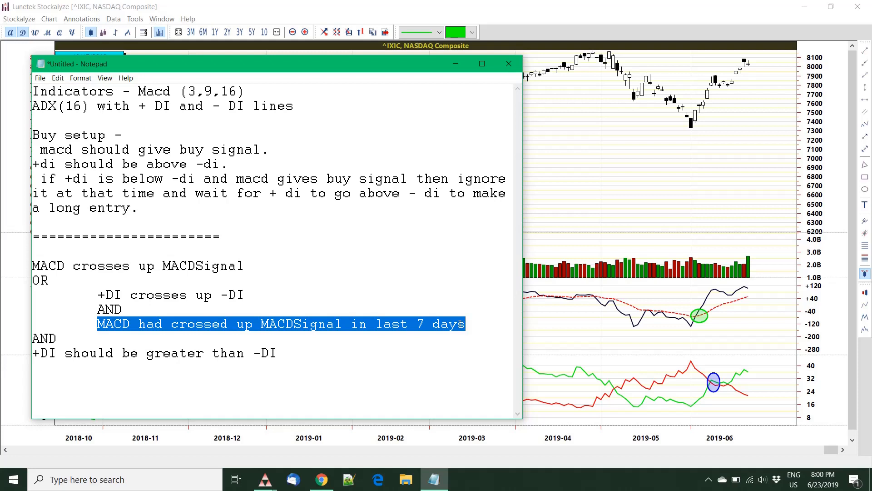
{"action": "left_click", "coordinate": [376, 363]}
Compare the plain-language indicator and buy setup notes with the precise rule block below the separator
{"action": "left_click_drag", "start_coordinate": [178, 225], "coordinate": [17, 93]}
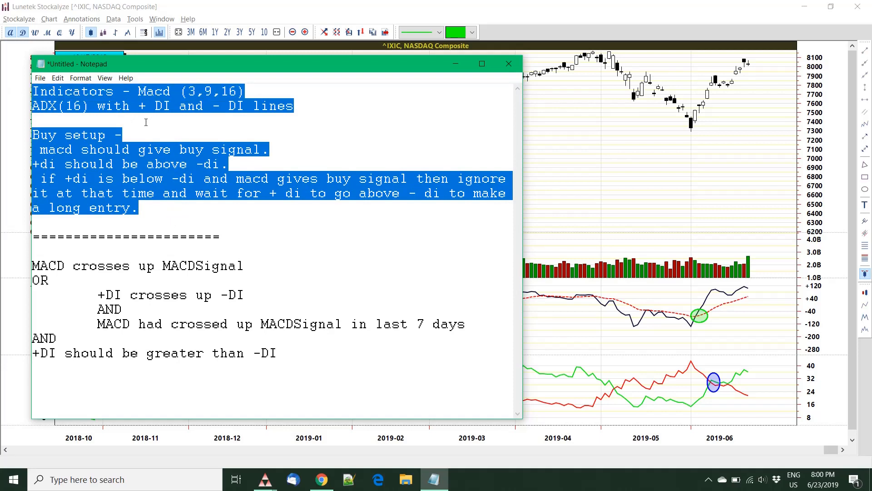
{"action": "left_click", "coordinate": [293, 370]}
{"action": "left_click_drag", "start_coordinate": [277, 370], "coordinate": [36, 255]}
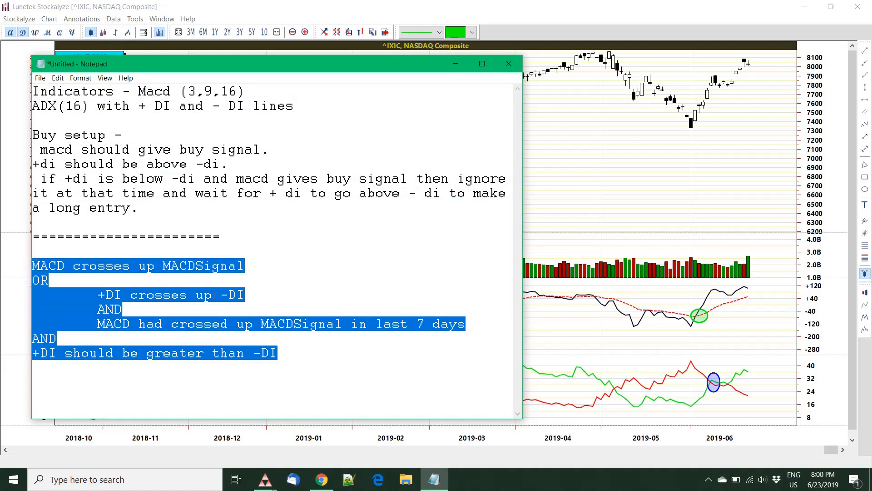
Switch to Stockalyze and delete the existing "MACD with ADX" system from the managed trading systems
{"action": "left_click", "coordinate": [560, 223]}
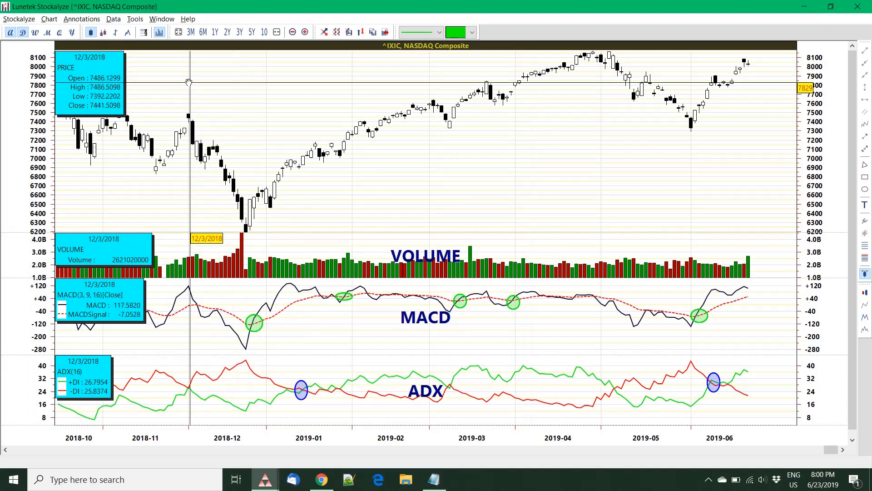
{"action": "left_click", "coordinate": [135, 19]}
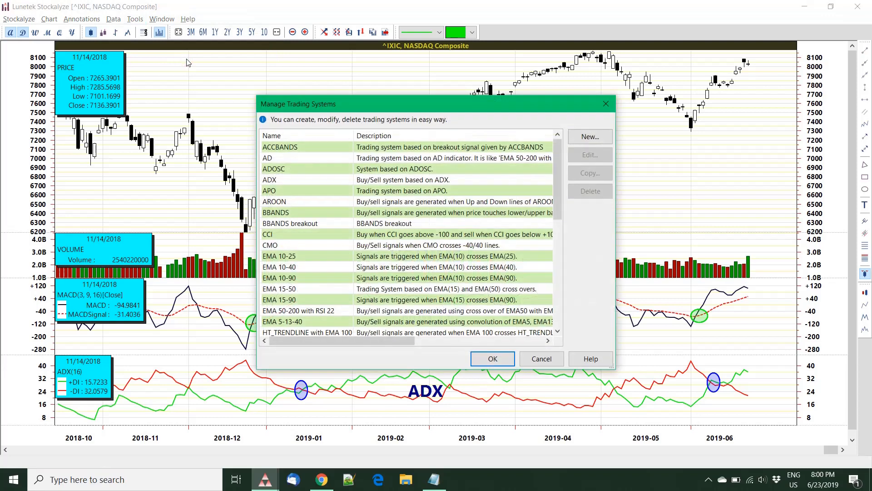
{"action": "scroll", "coordinate": [444, 182], "scroll_direction": "down", "scroll_amount": 10}
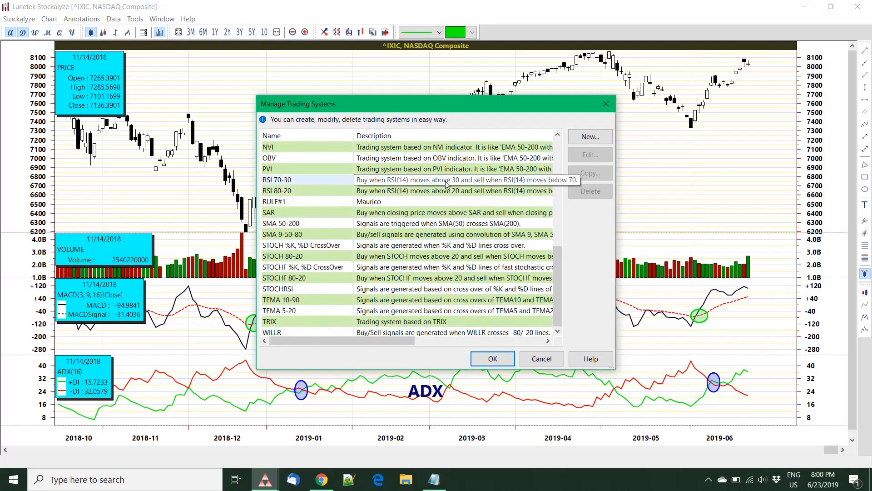
{"action": "scroll", "coordinate": [445, 184], "scroll_direction": "up", "scroll_amount": 7}
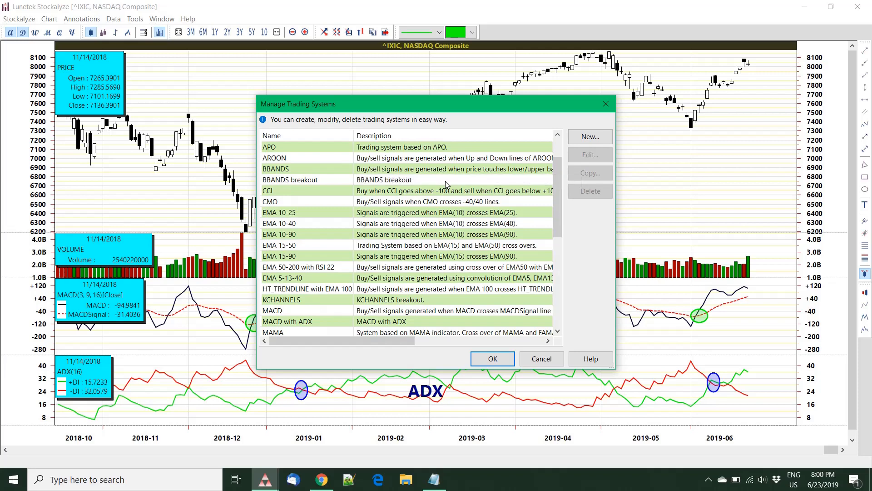
{"action": "scroll", "coordinate": [446, 180], "scroll_direction": "up", "scroll_amount": 2}
{"action": "scroll", "coordinate": [445, 181], "scroll_direction": "down", "scroll_amount": 7}
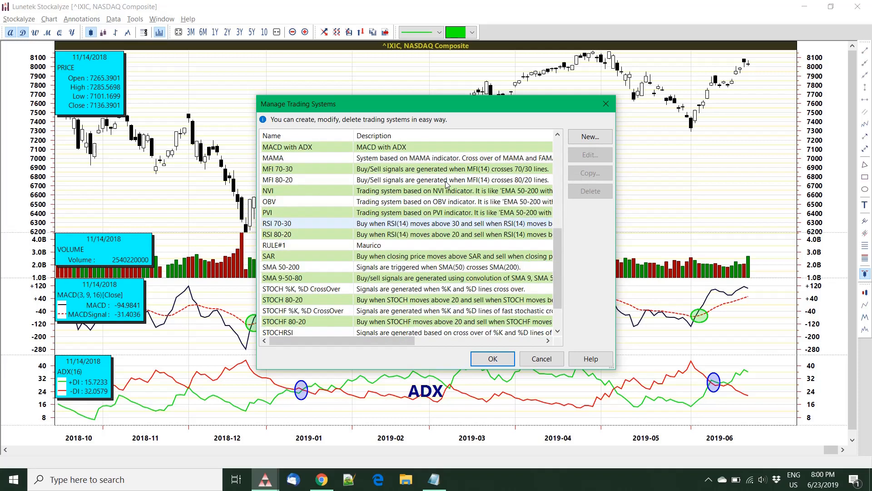
{"action": "left_click", "coordinate": [400, 146]}
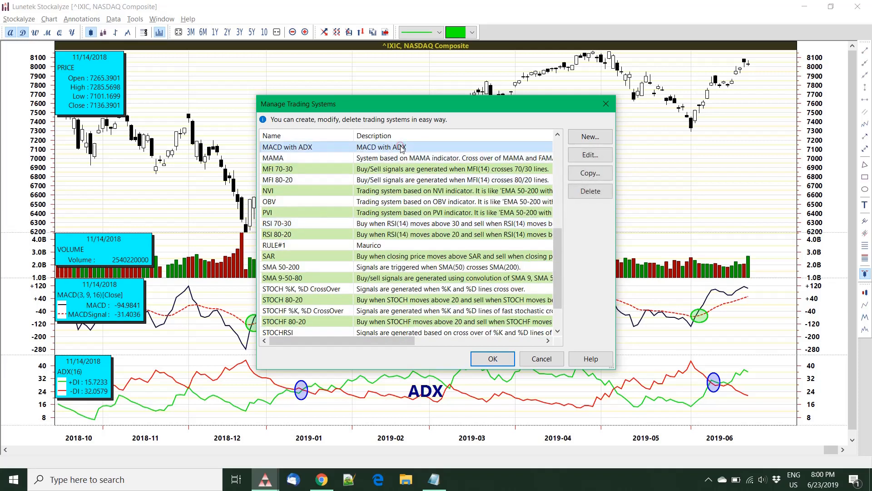
{"action": "left_click", "coordinate": [590, 191]}
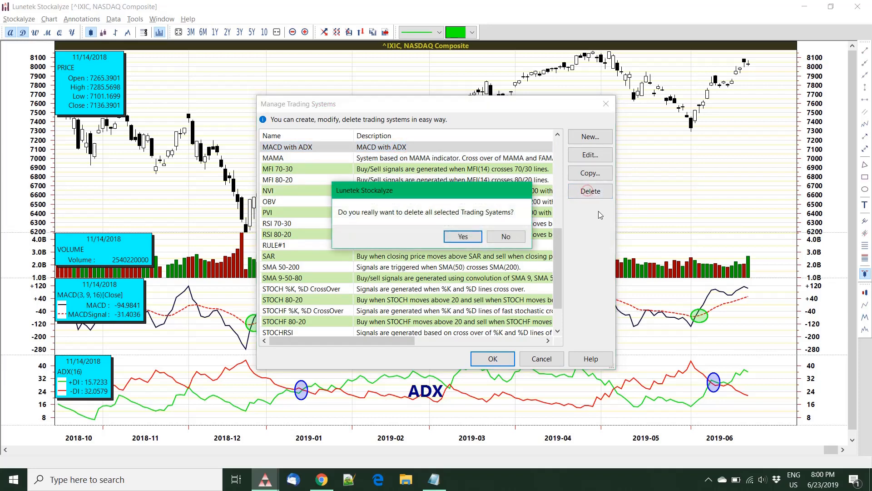
{"action": "left_click", "coordinate": [493, 232]}
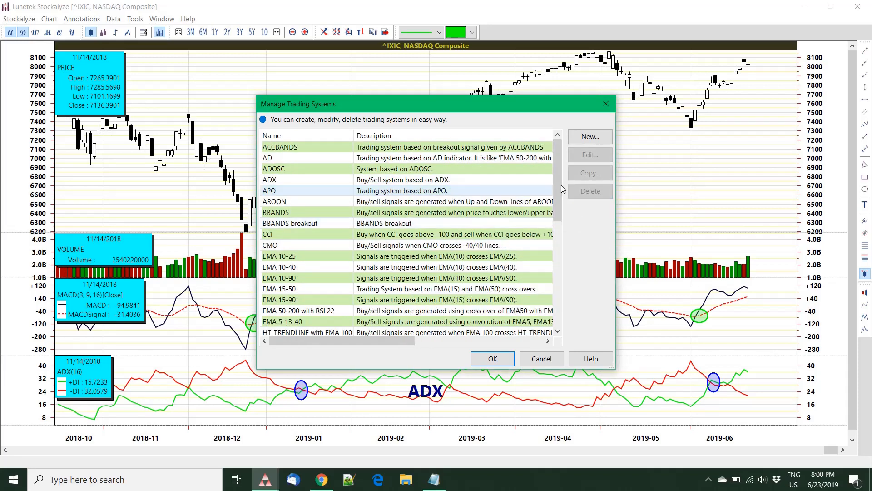
Create a new trading system named "MACD with ADX"
{"action": "left_click", "coordinate": [591, 136]}
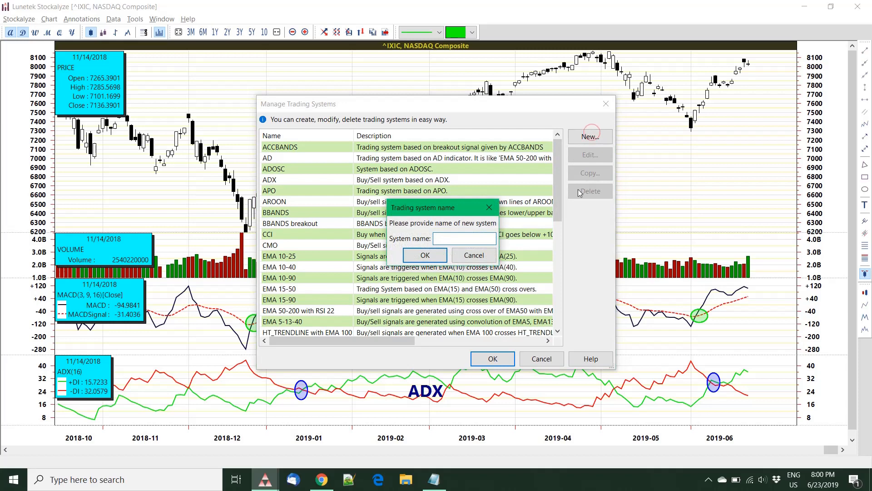
{"action": "type", "text": "MACD with ADX"}
{"action": "left_click", "coordinate": [419, 260]}
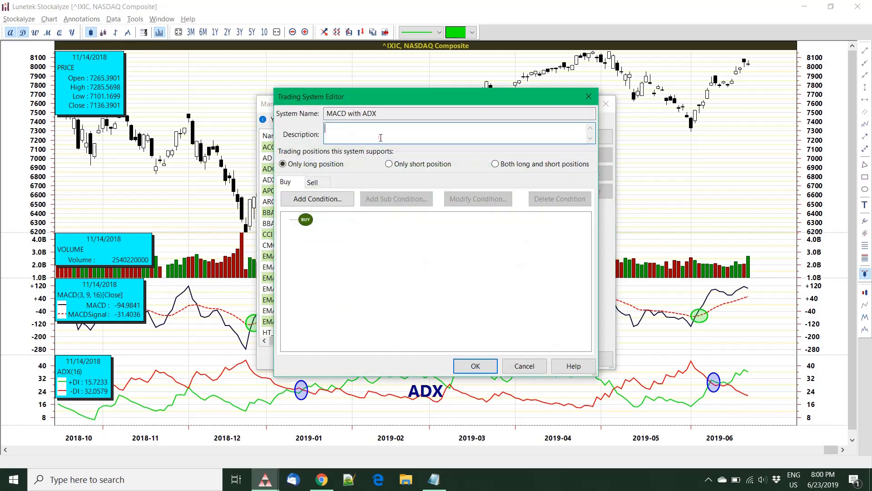
{"action": "key", "text": "alt+Tab"}
{"action": "key", "text": "Tab"}
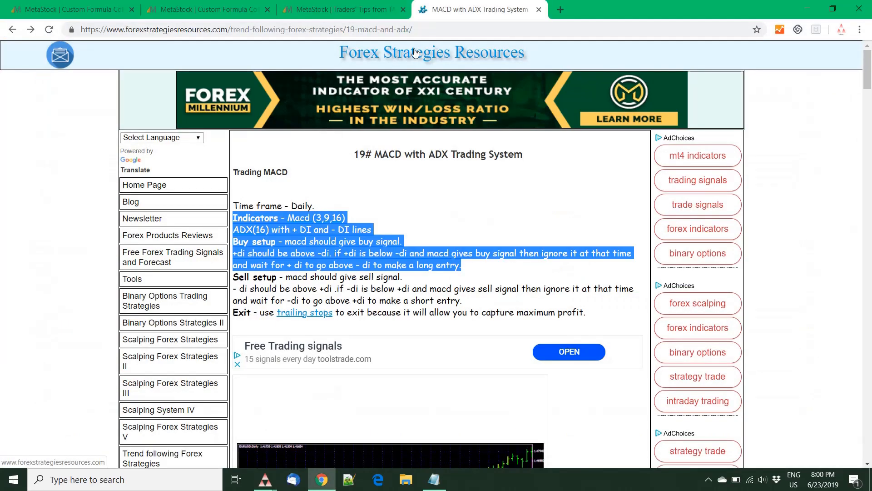
{"action": "key", "text": "alt+Tab"}
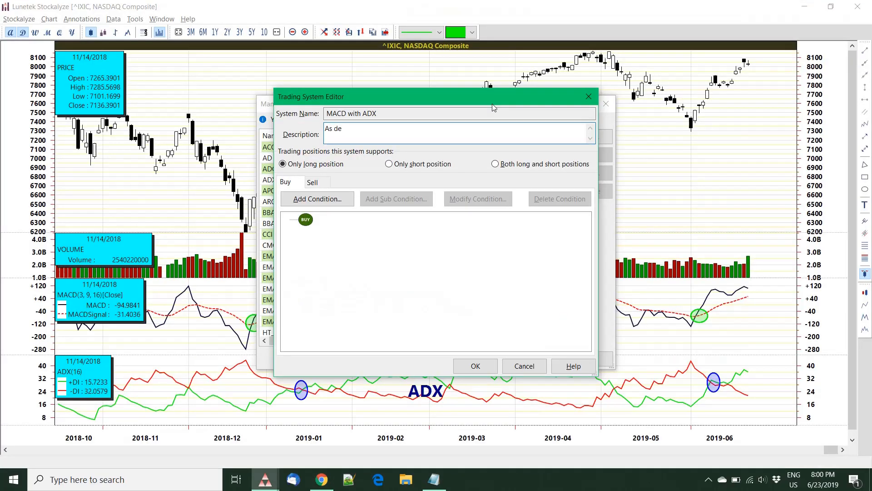
{"action": "type", "text": "menioned"}
{"action": "key", "text": "BackSpace"}
{"action": "key", "text": "BackSpace"}
{"action": "key", "text": "BackSpace"}
{"action": "key", "text": "BackSpace"}
{"action": "type", "text": "tioned in"}
{"action": "type", "text": "https://www.forexstrategiesresources.com/trend-following-forex-strategies/19-macd-and-adx/"}
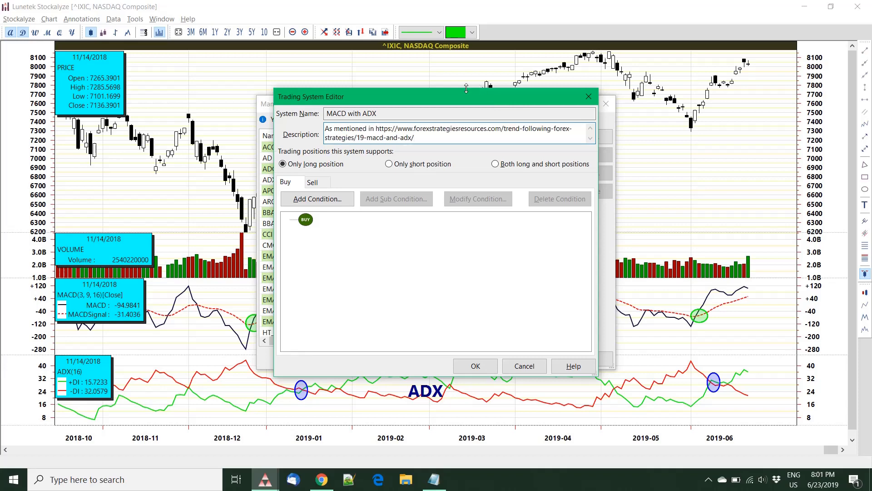
Move the Trading System Editor aside and review the precise buy rules below the separator in Notepad
{"action": "left_click_drag", "start_coordinate": [413, 100], "coordinate": [571, 133]}
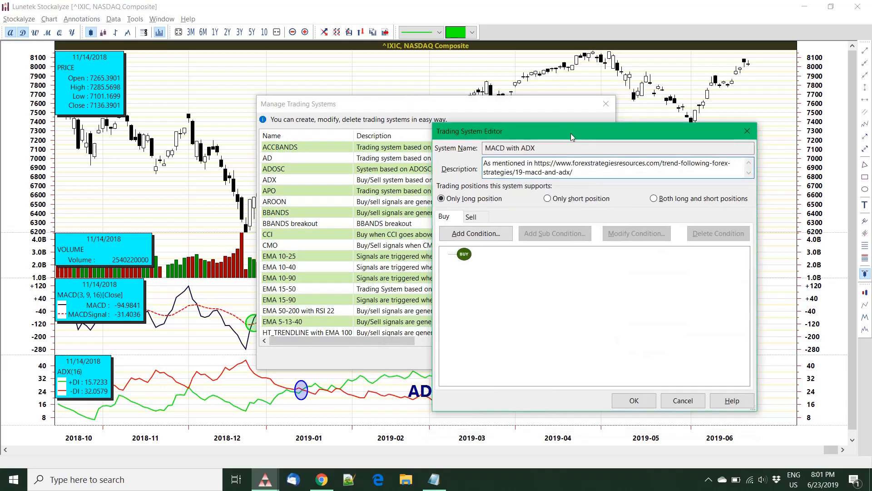
{"action": "left_click", "coordinate": [435, 482]}
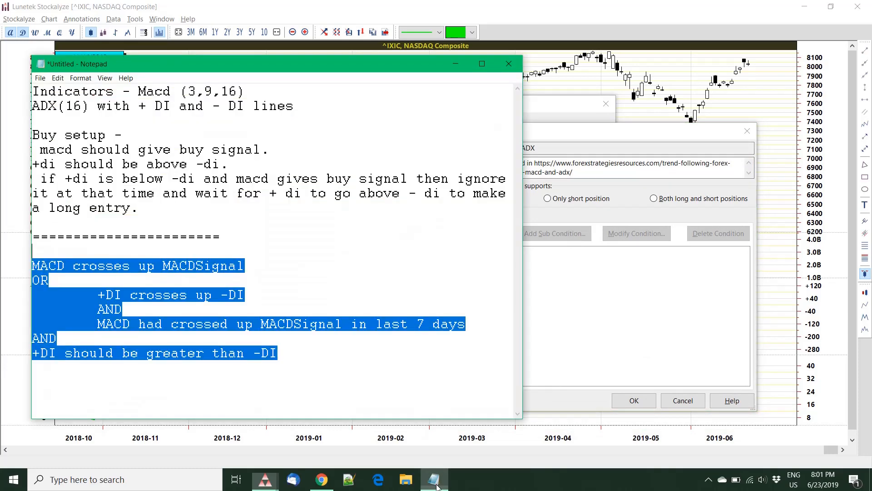
{"action": "left_click", "coordinate": [219, 311]}
{"action": "left_click_drag", "start_coordinate": [290, 359], "coordinate": [180, 324]}
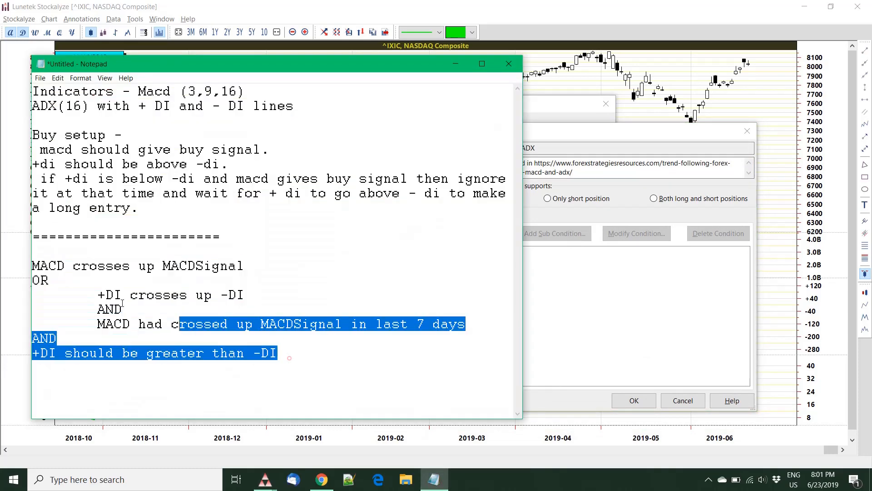
{"action": "left_click_drag", "start_coordinate": [122, 303], "coordinate": [112, 272]}
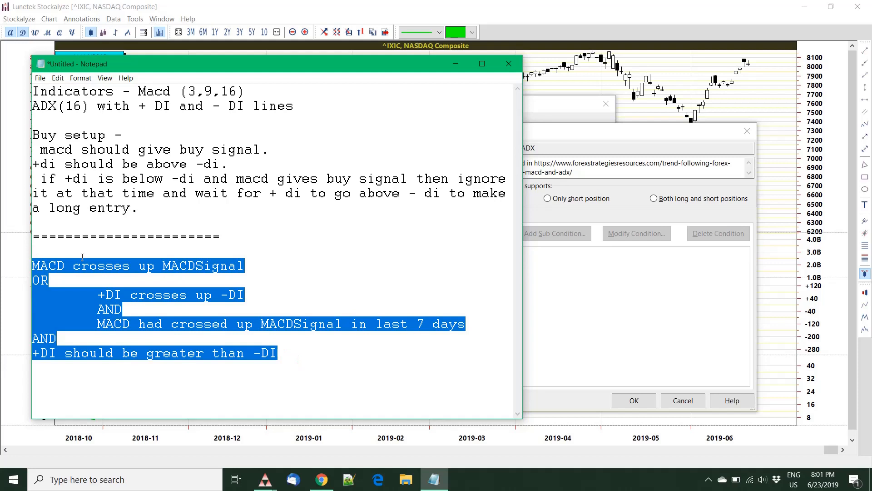
{"action": "left_click", "coordinate": [212, 266]}
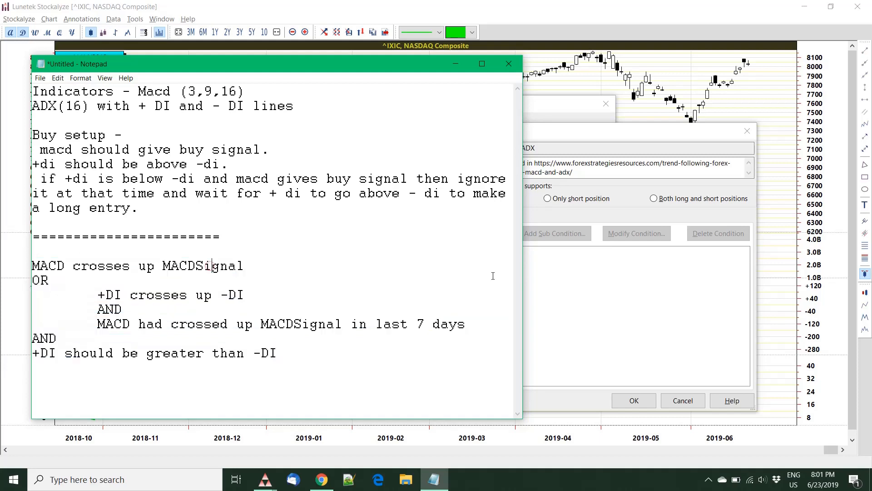
{"action": "left_click", "coordinate": [569, 279]}
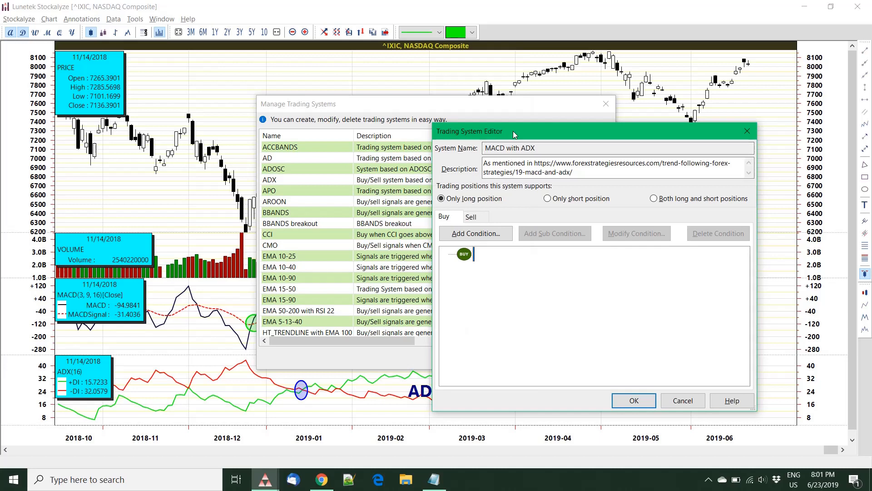
Try the only short and the both long and short position options, returning to only long position
{"action": "left_click_drag", "start_coordinate": [513, 131], "coordinate": [505, 125]}
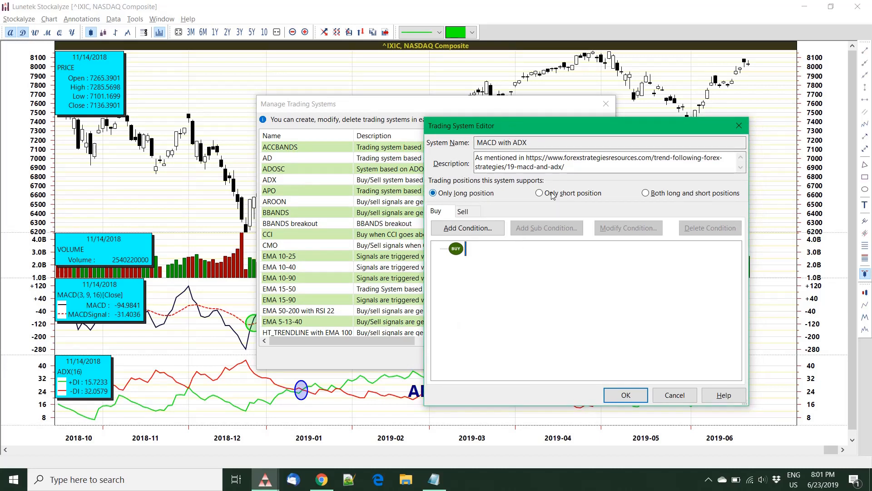
{"action": "left_click", "coordinate": [590, 193]}
{"action": "left_click", "coordinate": [663, 192]}
{"action": "left_click", "coordinate": [485, 194]}
Start a buy condition and choose the MACD indicator as its first data series
{"action": "left_click", "coordinate": [473, 228]}
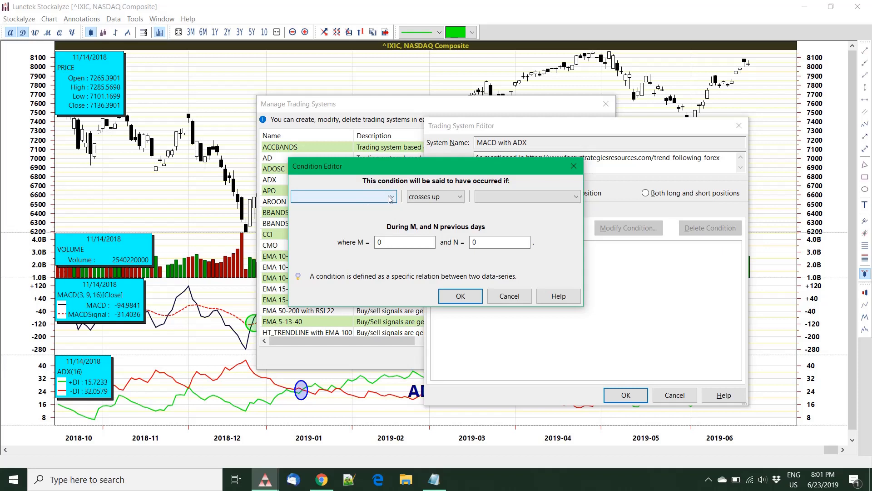
{"action": "left_click", "coordinate": [390, 199]}
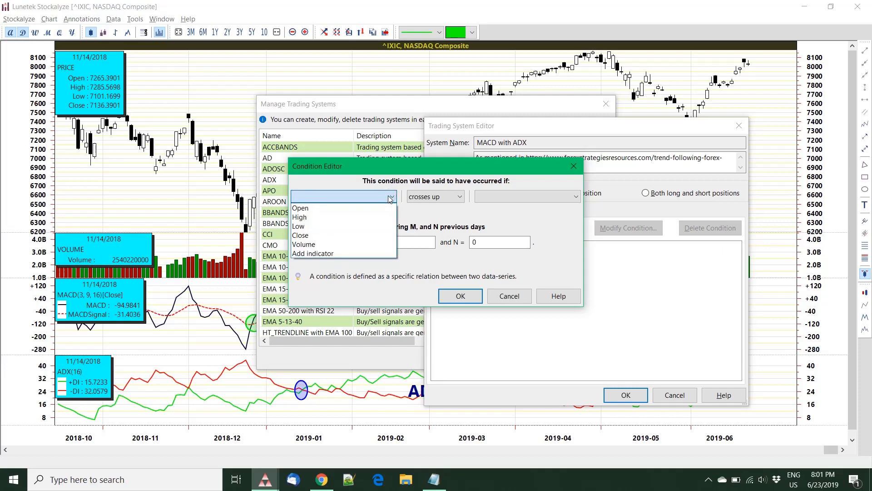
{"action": "left_click", "coordinate": [390, 199]}
{"action": "left_click_drag", "start_coordinate": [440, 171], "coordinate": [369, 154]}
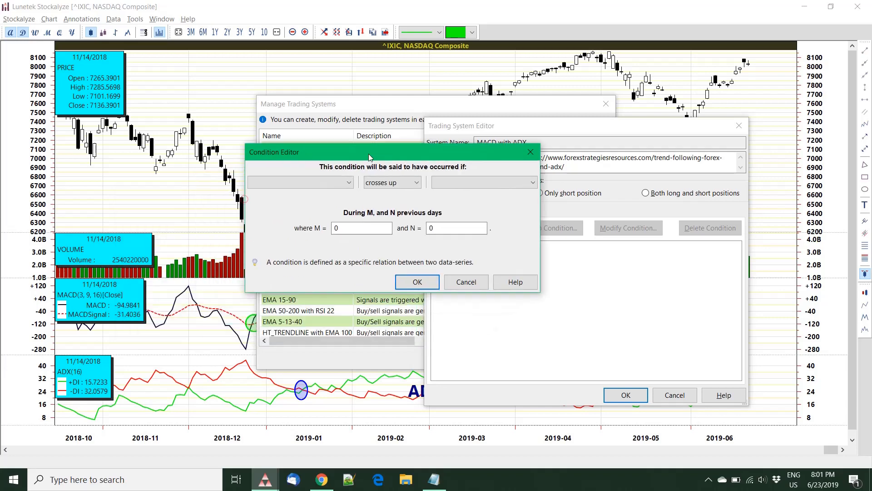
{"action": "left_click", "coordinate": [345, 184]}
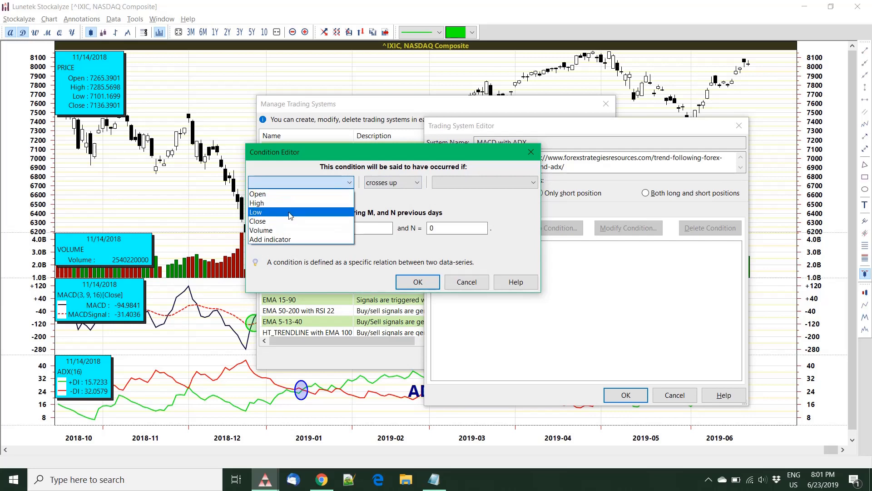
{"action": "left_click", "coordinate": [312, 239]}
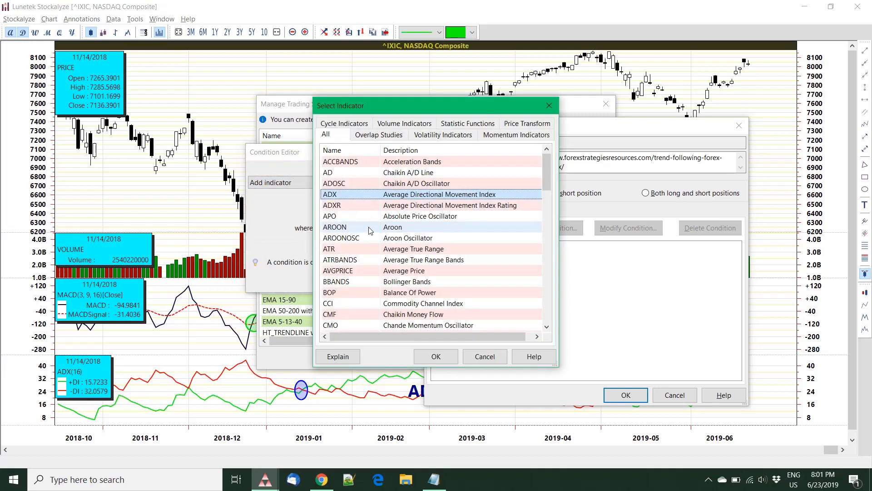
{"action": "key", "text": "m"}
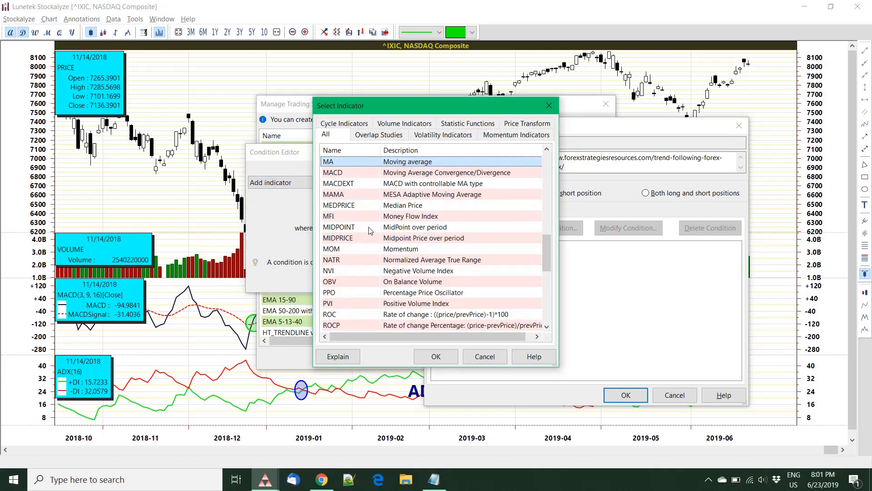
{"action": "left_click", "coordinate": [421, 173]}
{"action": "double_click", "coordinate": [421, 173]}
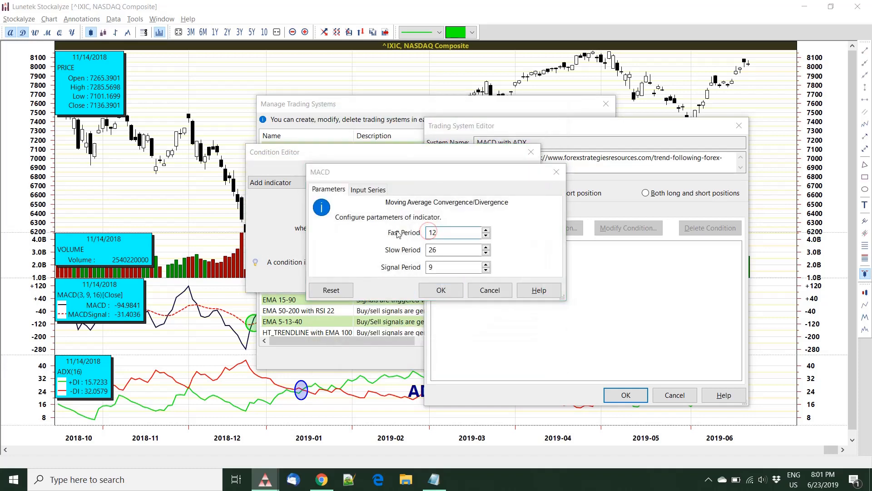
Check the MACD parameters on the strategy page in Chrome and set fast period 3, slow period 9 and signal period 16
{"action": "key", "text": "alt+Tab"}
{"action": "key", "text": "Tab"}
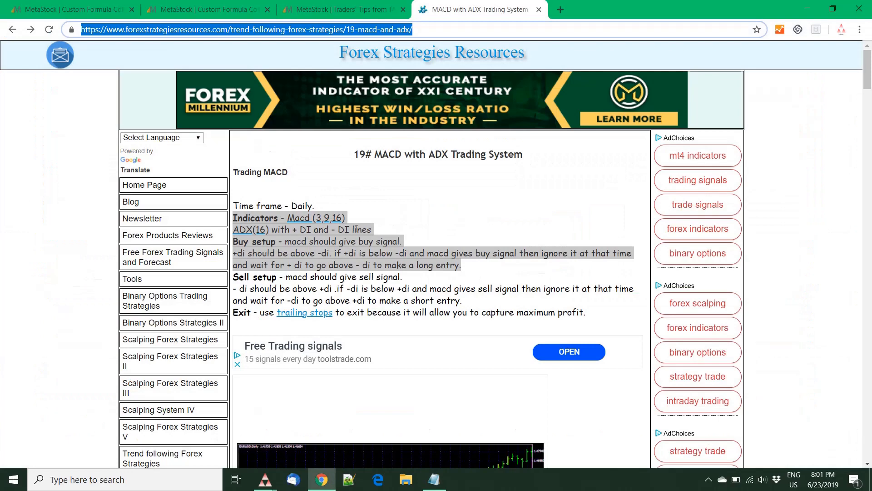
{"action": "key", "text": "alt+Tab"}
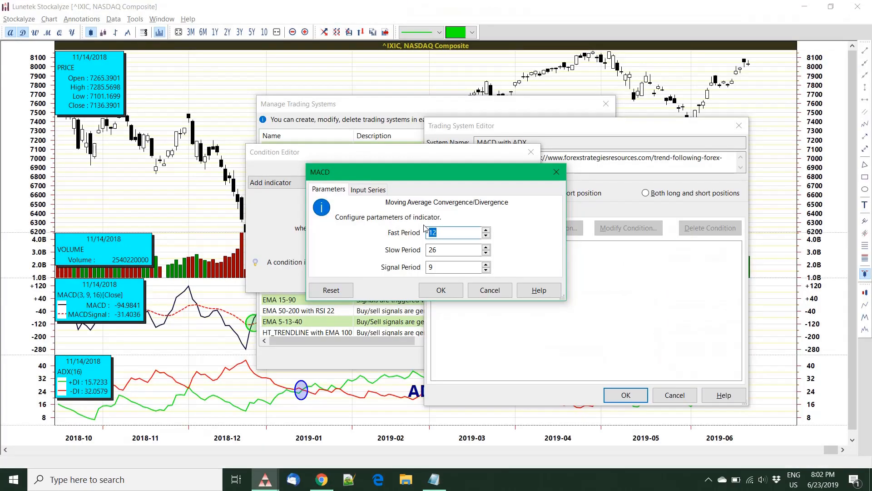
{"action": "type", "text": "3"}
{"action": "key", "text": "Tab"}
{"action": "key", "text": "shift+End"}
{"action": "type", "text": "9"}
{"action": "key", "text": "Tab"}
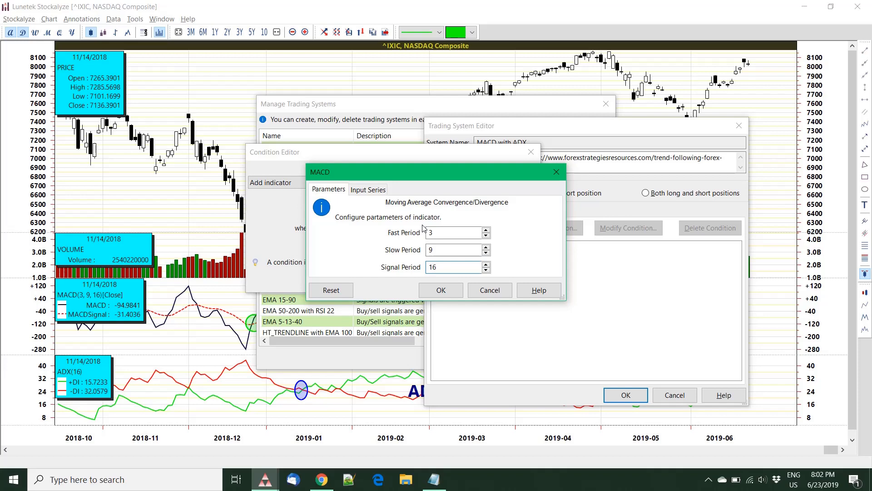
{"action": "left_click", "coordinate": [448, 294]}
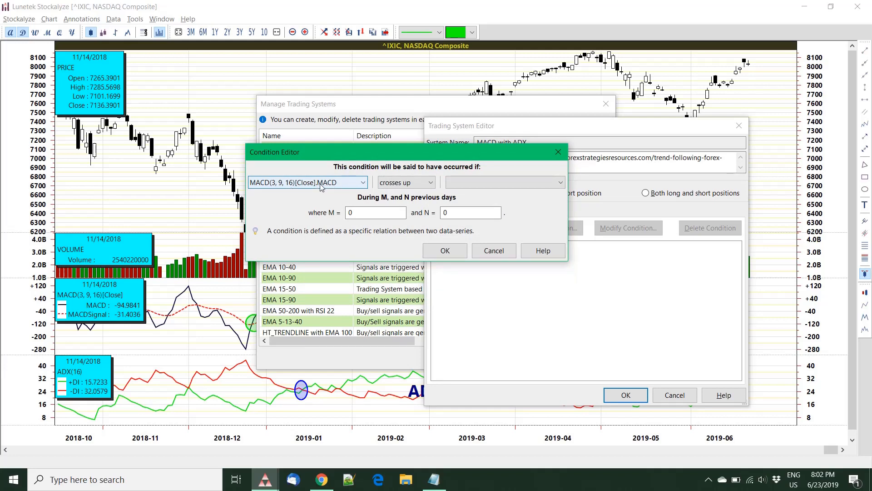
Complete the buy condition as MACD crosses up MACD(3, 9, 16)[Close].MACDSignal and widen the Trading System Editor
{"action": "left_click", "coordinate": [464, 182]}
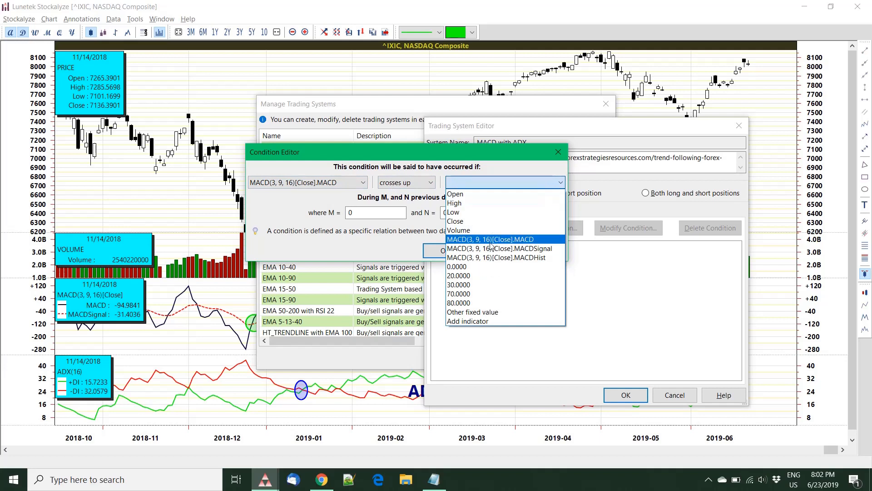
{"action": "left_click", "coordinate": [535, 253]}
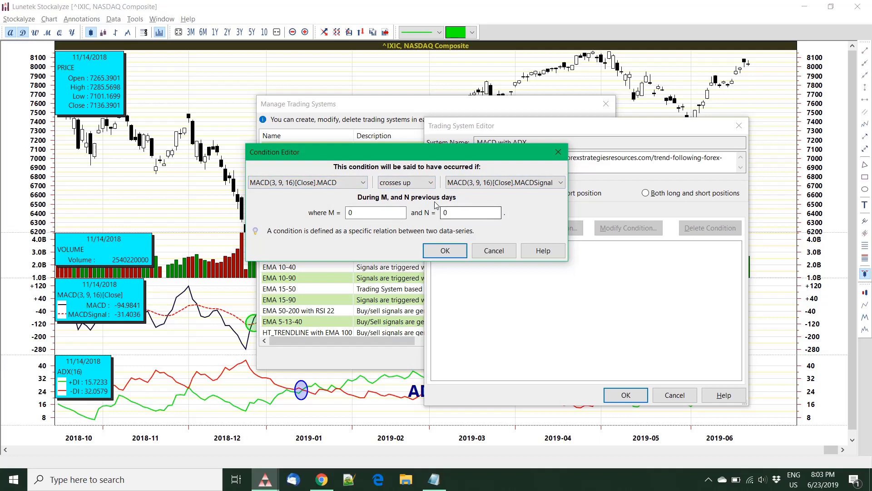
{"action": "left_click", "coordinate": [456, 250]}
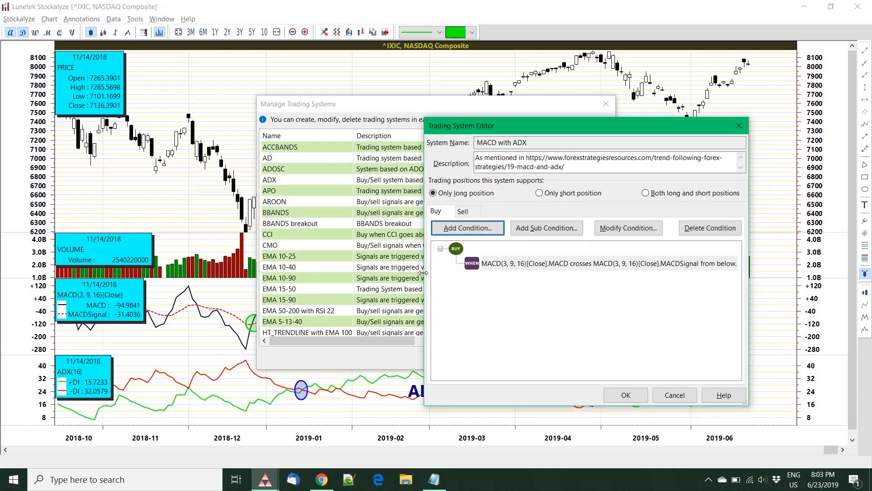
{"action": "left_click_drag", "start_coordinate": [427, 276], "coordinate": [339, 273]}
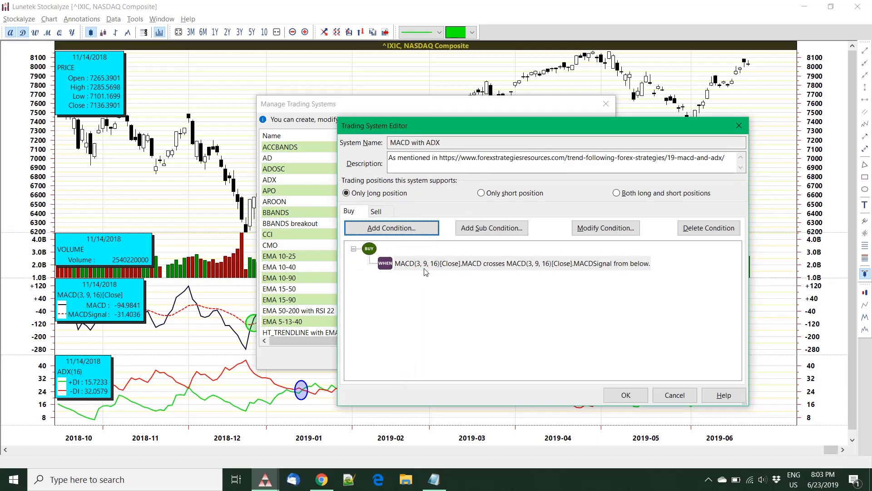
Check the Notepad rules, highlighting the MACD cross-up line and the final +DI greater than -DI line
{"action": "key", "text": "alt+Tab"}
{"action": "key", "text": "Tab"}
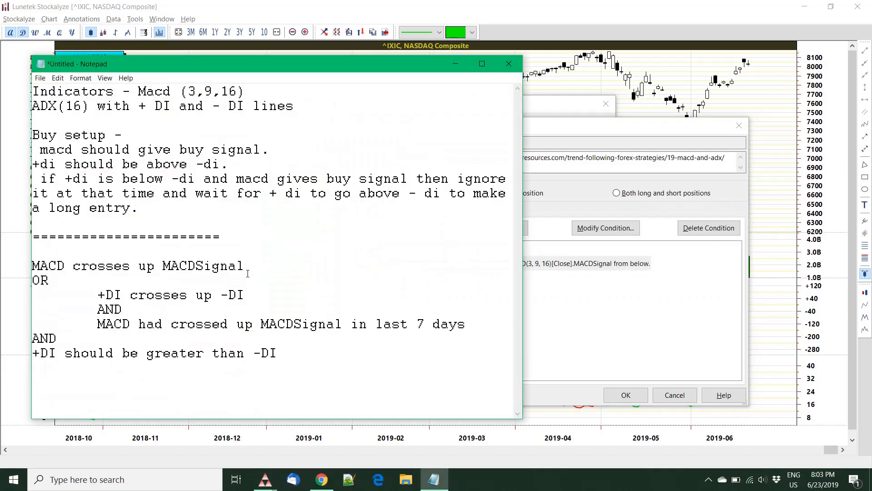
{"action": "left_click_drag", "start_coordinate": [247, 273], "coordinate": [28, 260]}
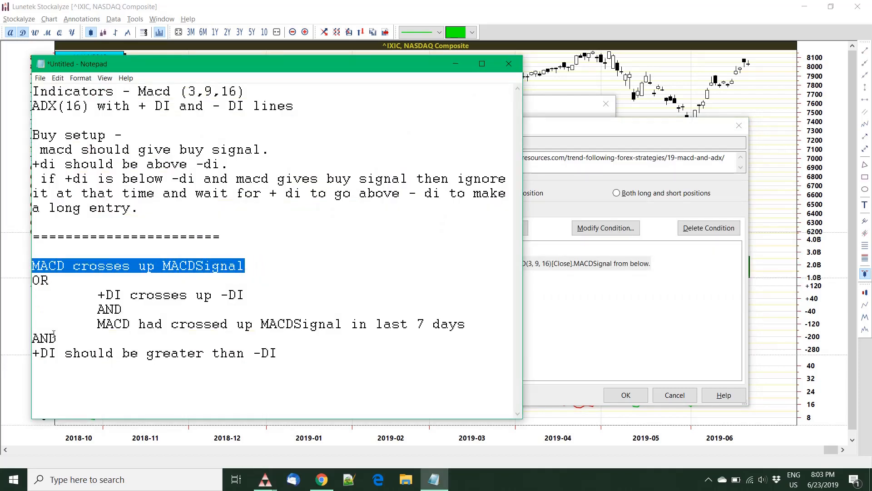
{"action": "left_click", "coordinate": [41, 353]}
{"action": "left_click_drag", "start_coordinate": [282, 353], "coordinate": [3, 347]}
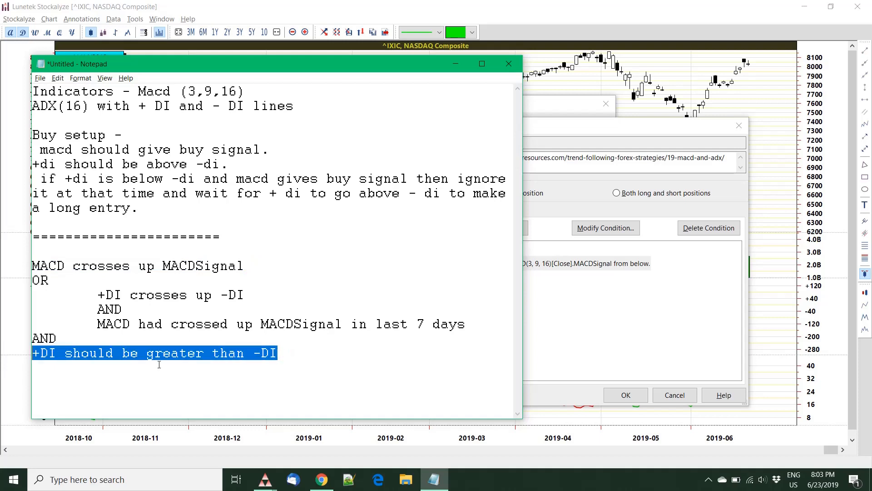
{"action": "key", "text": "alt+Tab"}
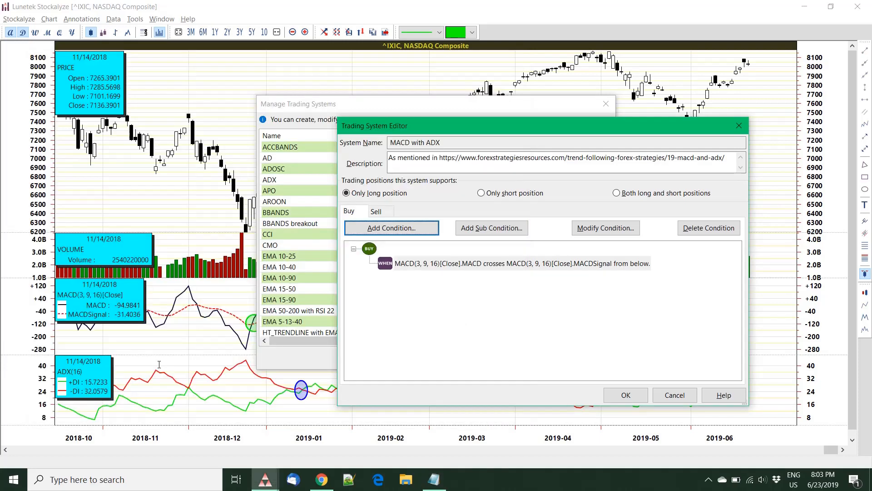
Start another buy condition on the same level as the MACD crossing and add the ADX indicator with time period 16 as its first data series
{"action": "left_click", "coordinate": [396, 304]}
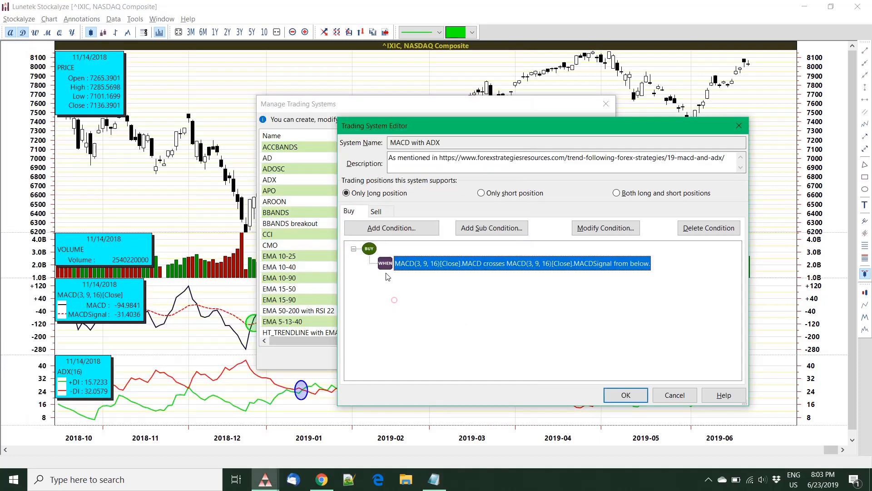
{"action": "left_click", "coordinate": [407, 231]}
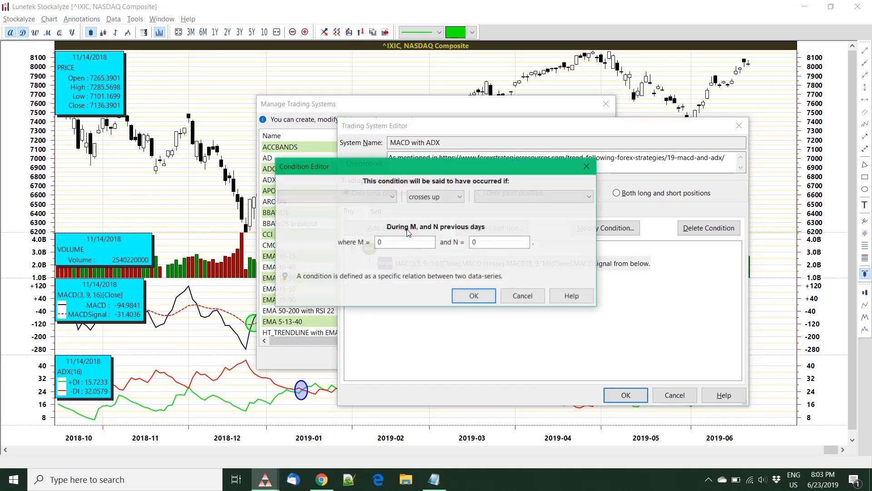
{"action": "left_click", "coordinate": [382, 198]}
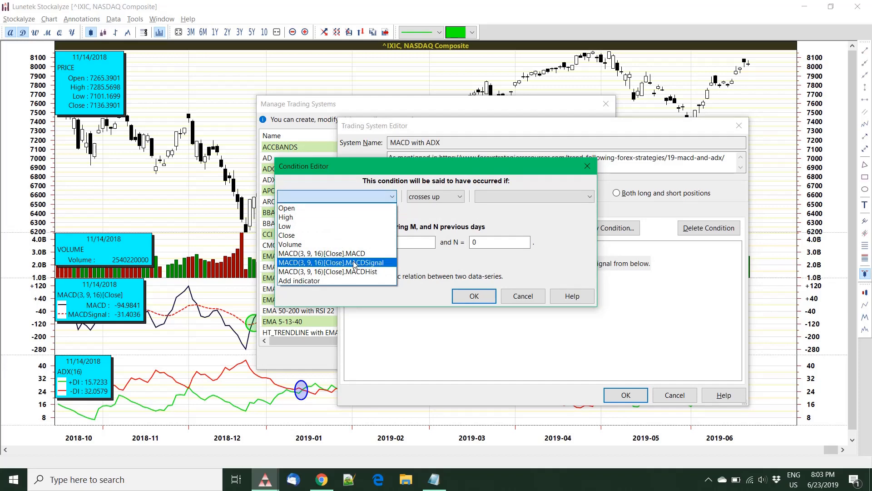
{"action": "left_click", "coordinate": [323, 280]}
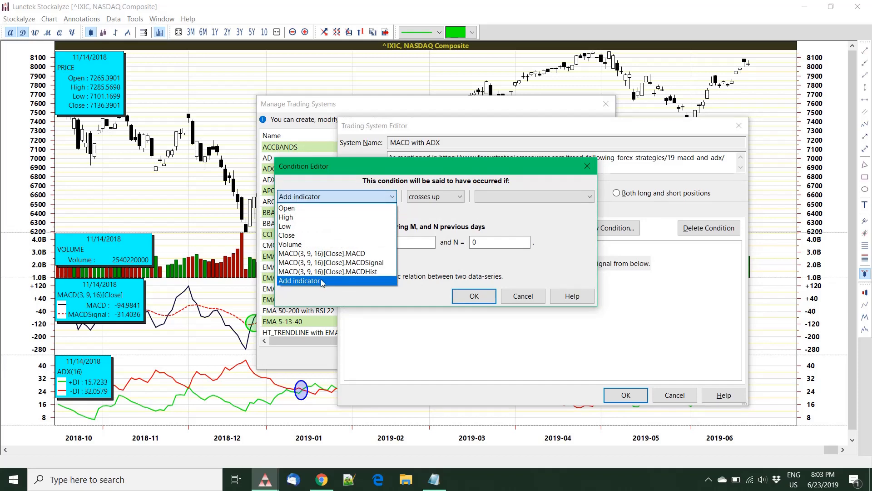
{"action": "scroll", "coordinate": [386, 255], "scroll_direction": "up", "scroll_amount": 5}
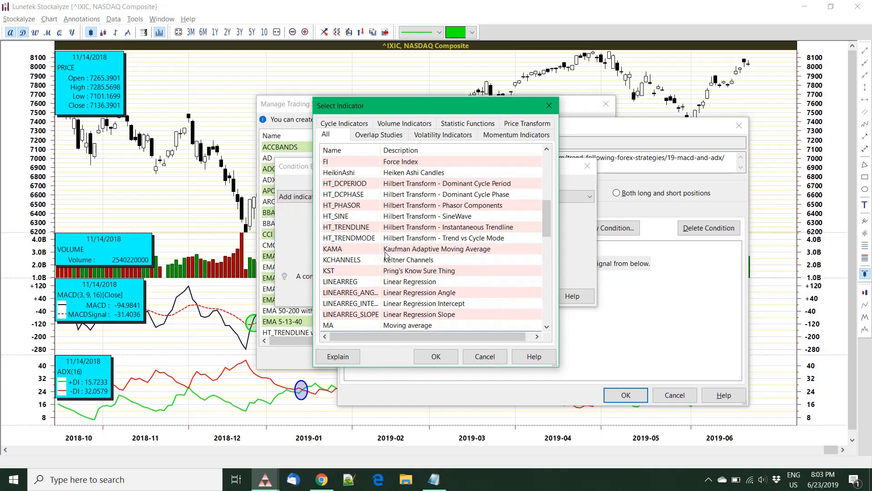
{"action": "scroll", "coordinate": [386, 254], "scroll_direction": "up", "scroll_amount": 7}
{"action": "left_click", "coordinate": [437, 356]}
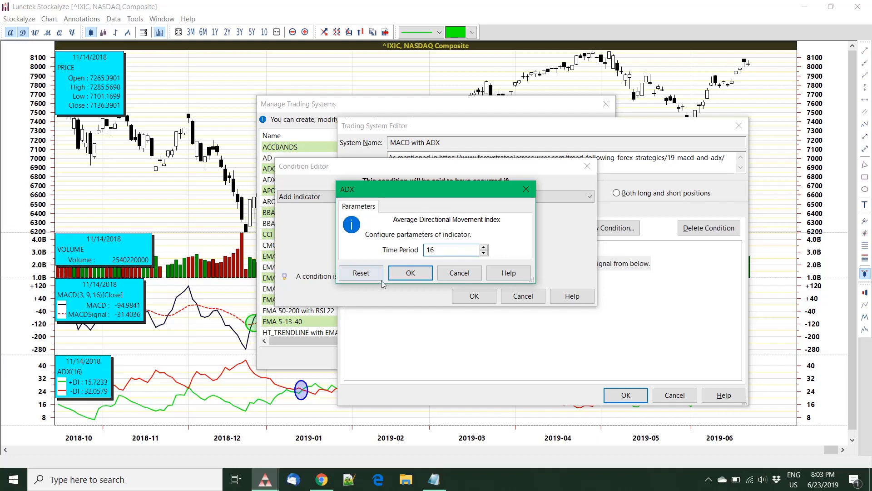
{"action": "left_click", "coordinate": [418, 276]}
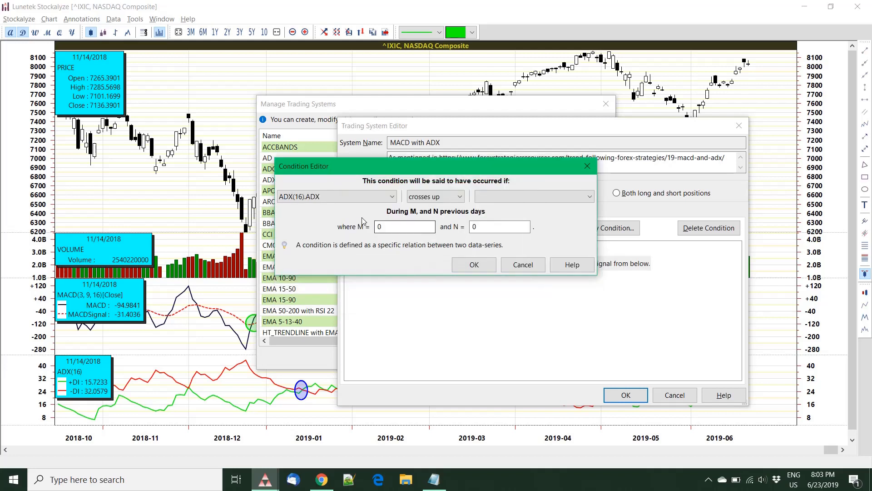
Complete the buy condition as ADX(16).+DI is greater than ADX(16).-DI, checking it against the last rule in Notepad
{"action": "left_click", "coordinate": [338, 198]}
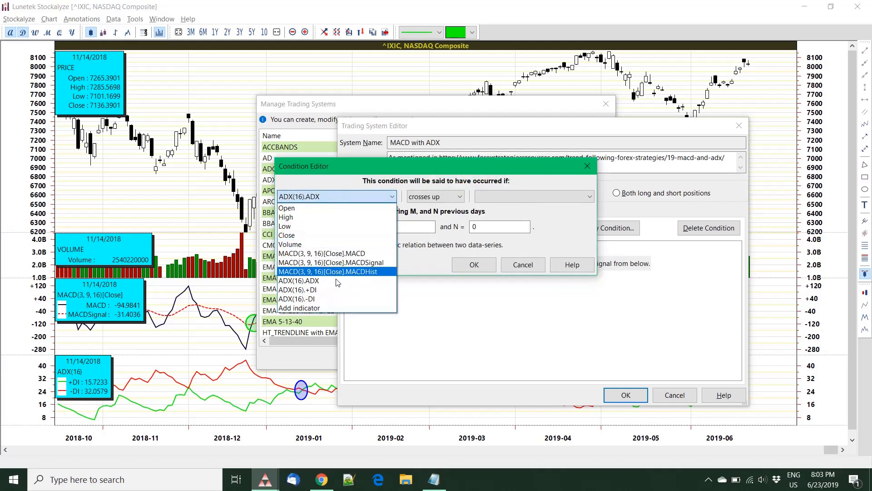
{"action": "left_click", "coordinate": [335, 292]}
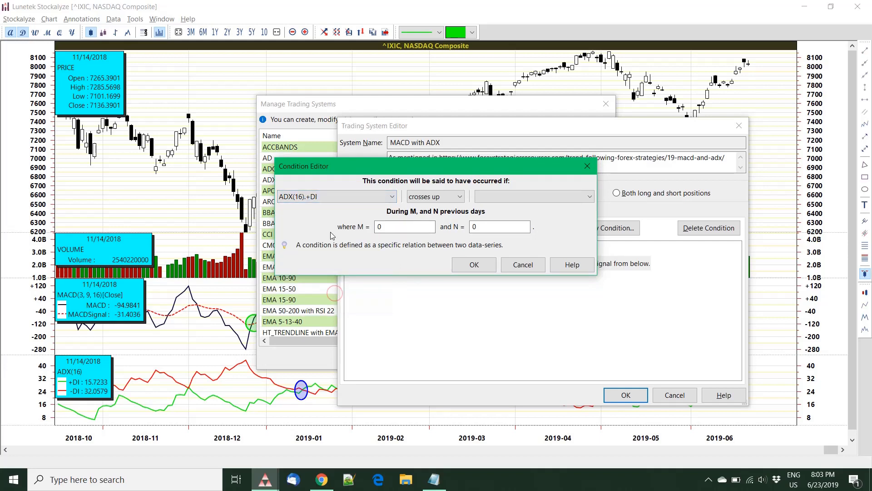
{"action": "left_click", "coordinate": [429, 199]}
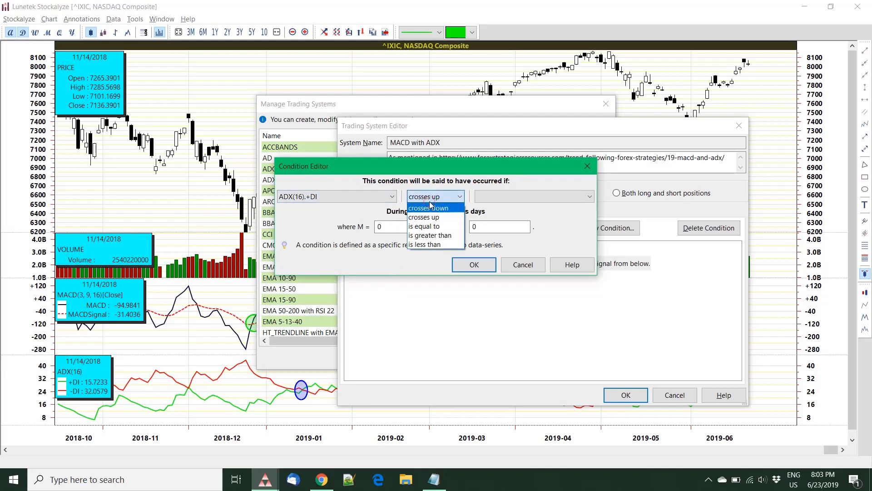
{"action": "left_click", "coordinate": [444, 237]}
{"action": "left_click", "coordinate": [502, 198]}
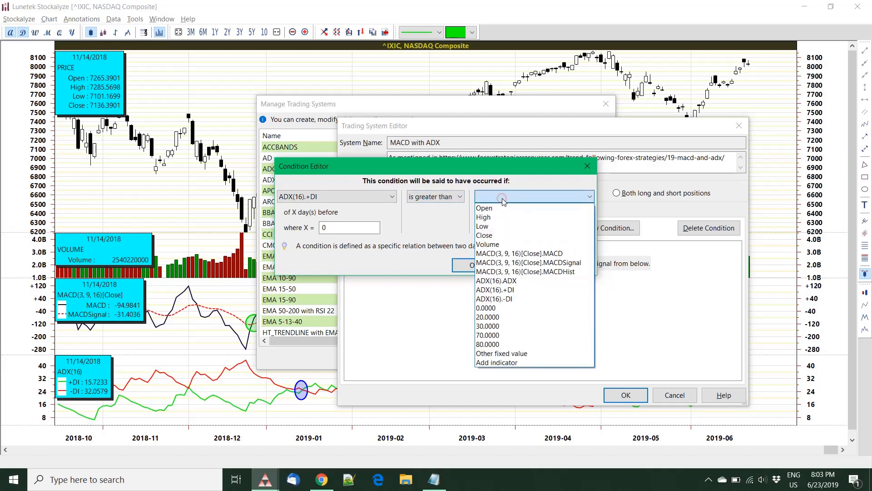
{"action": "left_click", "coordinate": [508, 300]}
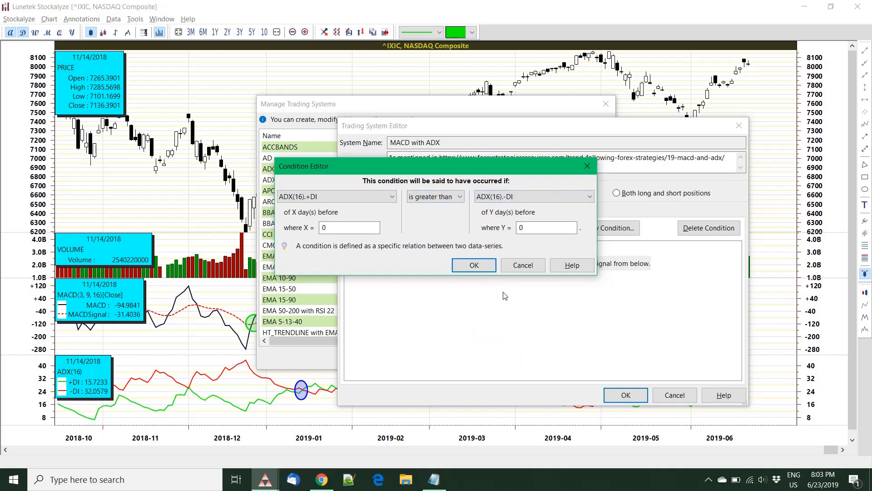
{"action": "key", "text": "alt+Tab"}
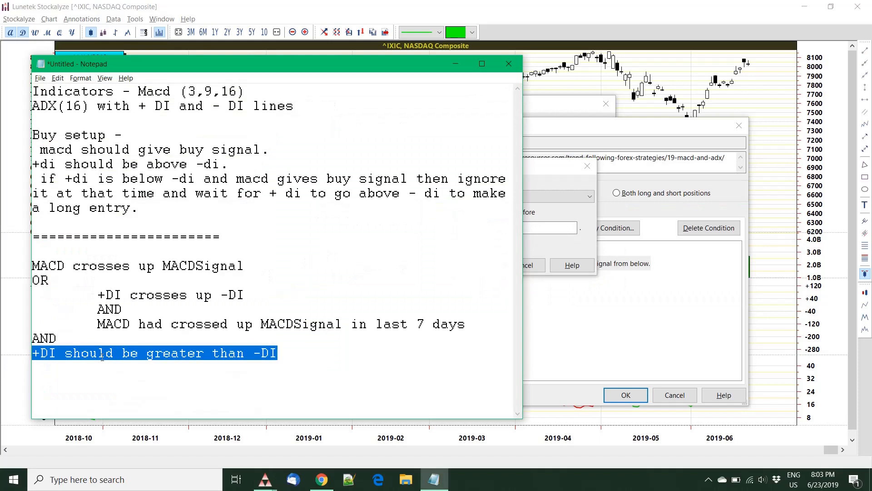
{"action": "key", "text": "alt+Tab"}
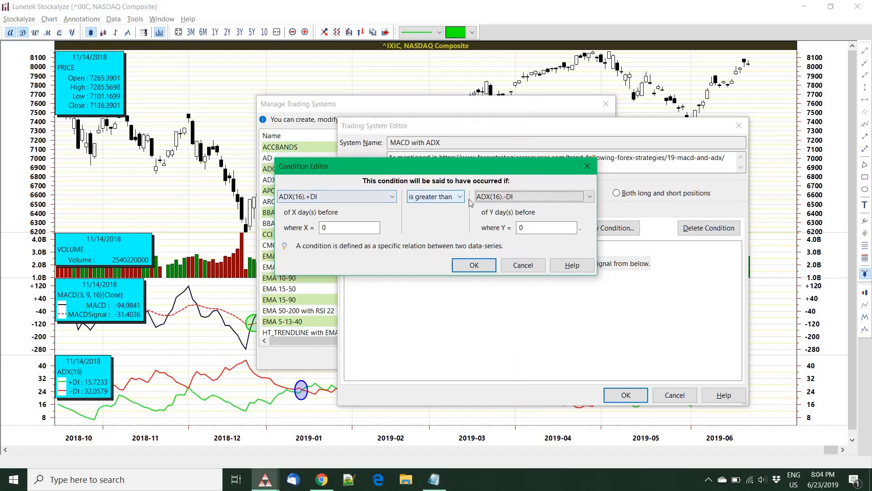
{"action": "left_click", "coordinate": [482, 267]}
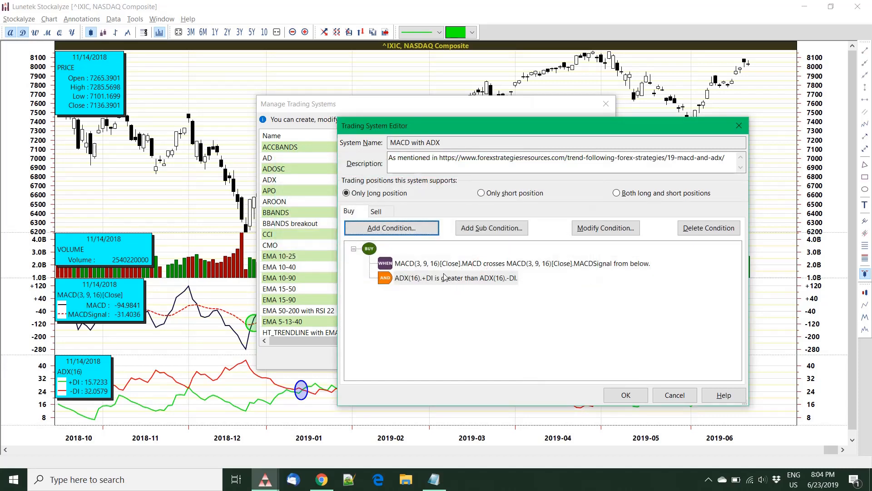
Review the Notepad buy rules, highlighting the MACD cross-up, the +DI cross-up and the MACD cross in the last 7 days
{"action": "key", "text": "alt+Tab"}
{"action": "left_click_drag", "start_coordinate": [245, 266], "coordinate": [31, 265]}
{"action": "left_click", "coordinate": [146, 296]}
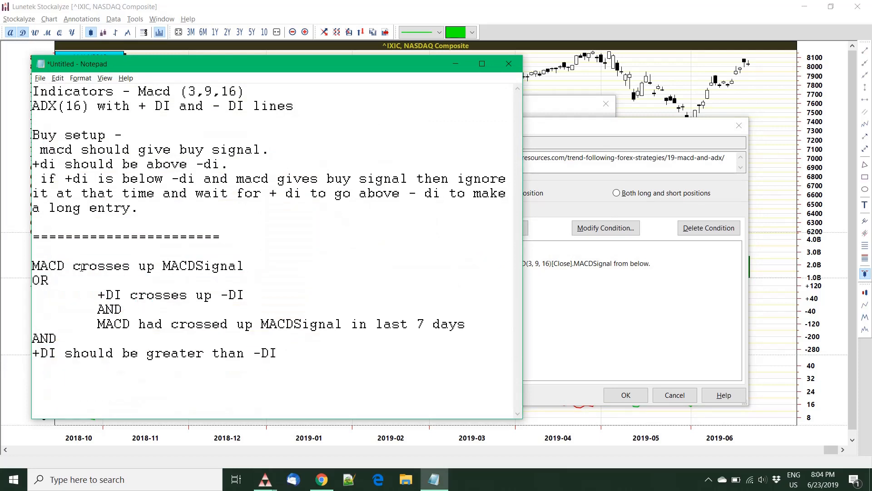
{"action": "left_click_drag", "start_coordinate": [57, 265], "coordinate": [228, 265]}
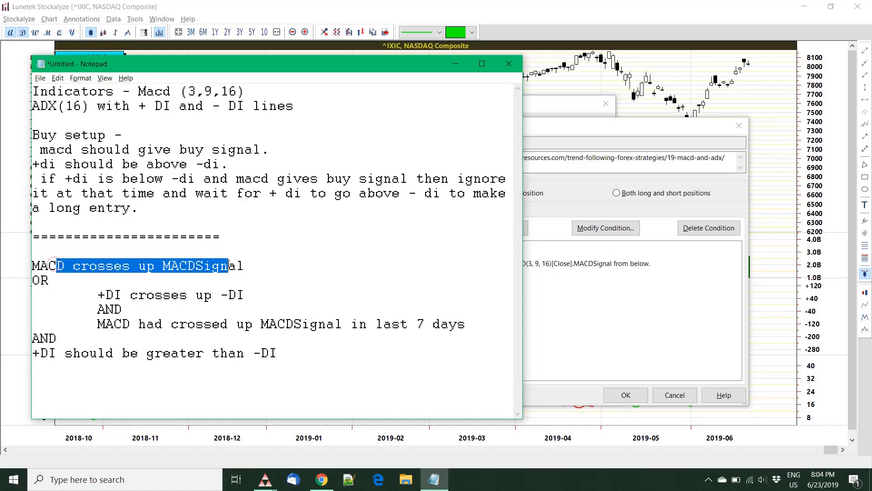
{"action": "left_click", "coordinate": [175, 313]}
{"action": "left_click_drag", "start_coordinate": [97, 294], "coordinate": [259, 294]}
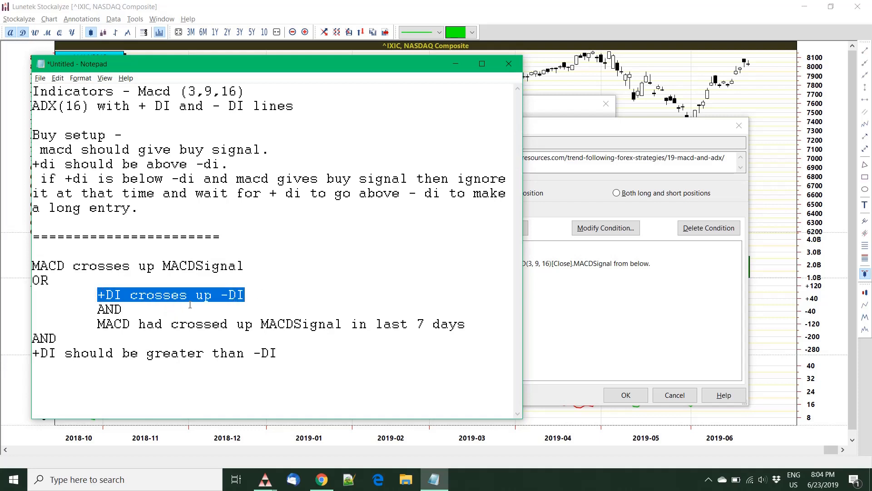
{"action": "left_click", "coordinate": [157, 323]}
{"action": "left_click_drag", "start_coordinate": [97, 324], "coordinate": [450, 325]}
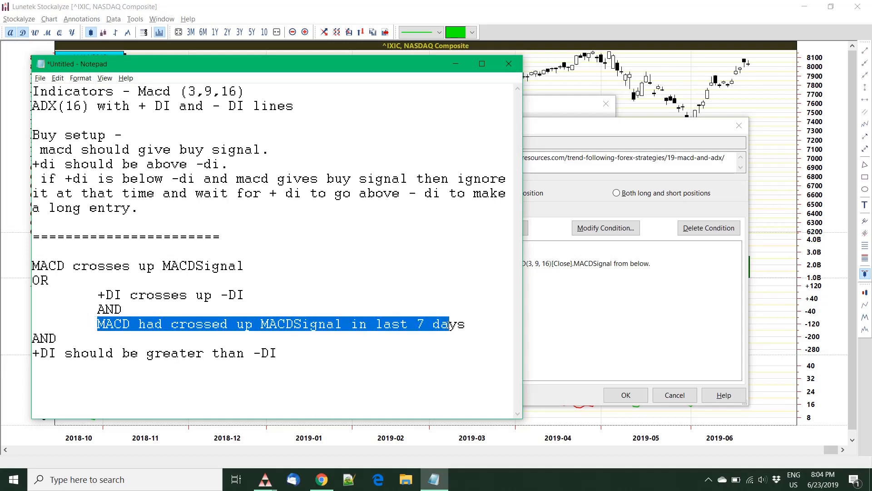
{"action": "key", "text": "alt+Tab"}
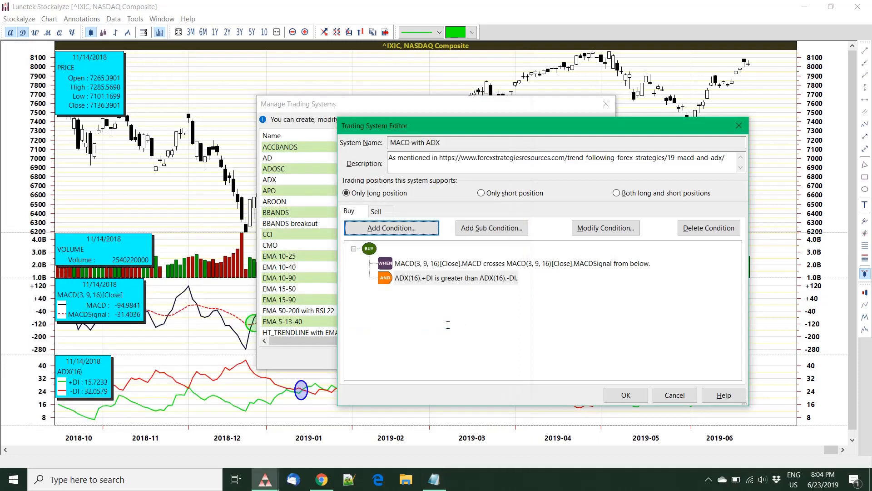
Select the MACD crossing condition in the buy tree and check the OR line that follows it in the Notepad rules
{"action": "left_click", "coordinate": [408, 265]}
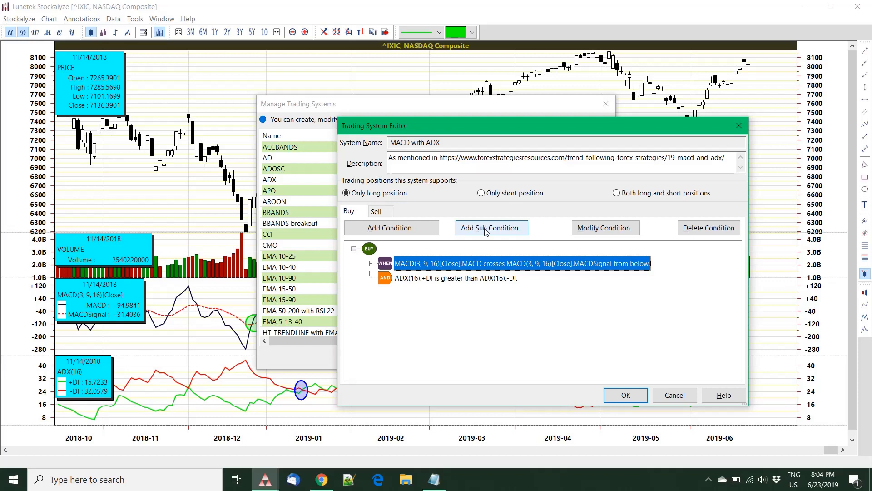
{"action": "key", "text": "alt+Tab"}
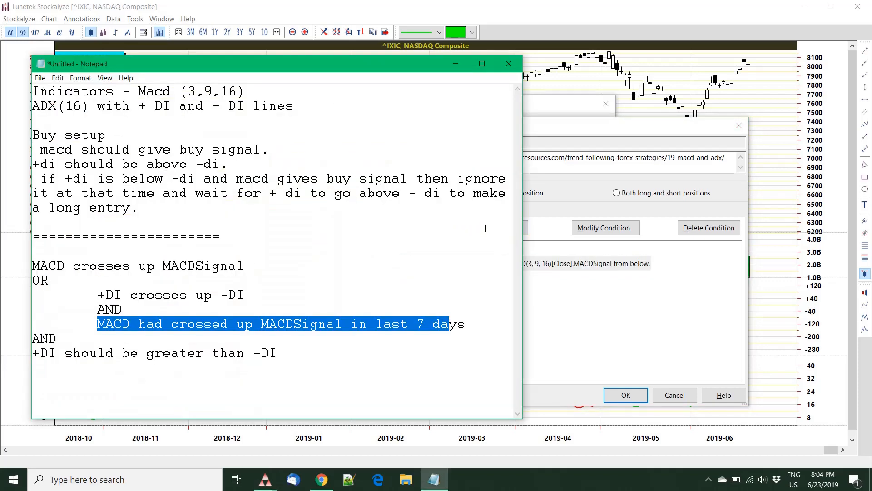
{"action": "left_click", "coordinate": [50, 279]}
{"action": "left_click_drag", "start_coordinate": [49, 280], "coordinate": [32, 280]}
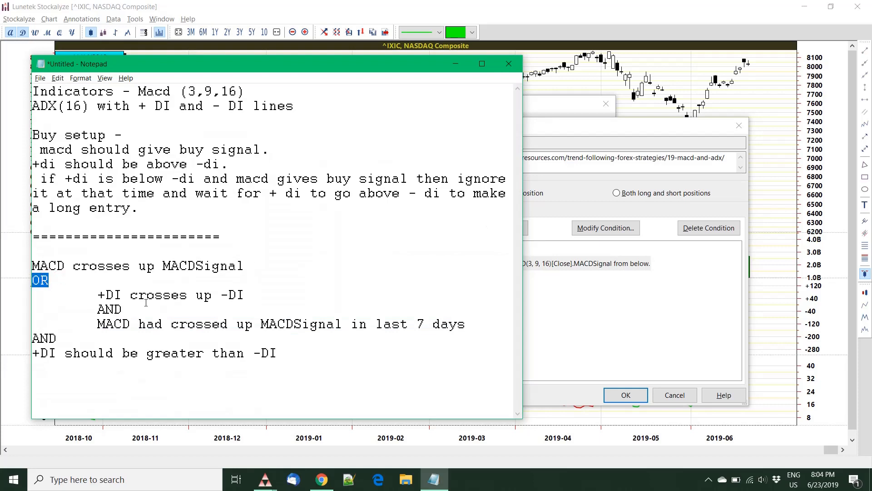
{"action": "key", "text": "alt+Tab"}
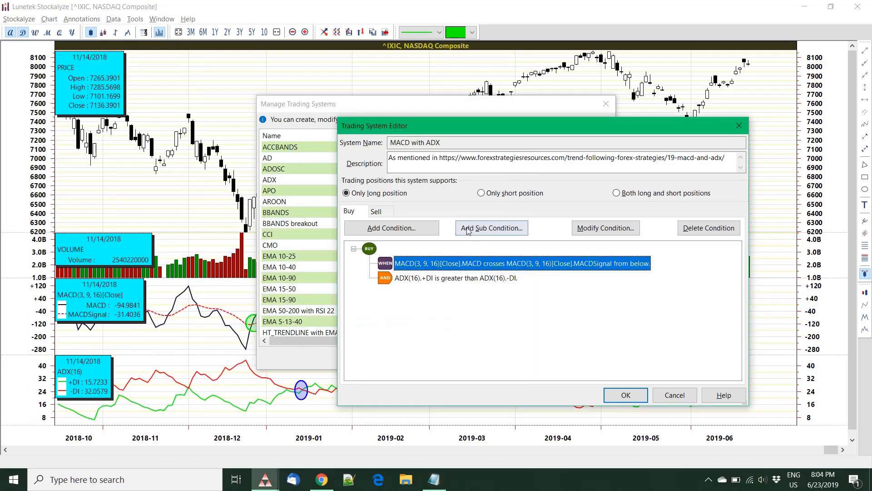
Add a sub condition under the MACD crossing condition: ADX(16).+DI crosses up ADX(16).-DI, with M and N at 0
{"action": "left_click", "coordinate": [491, 230]}
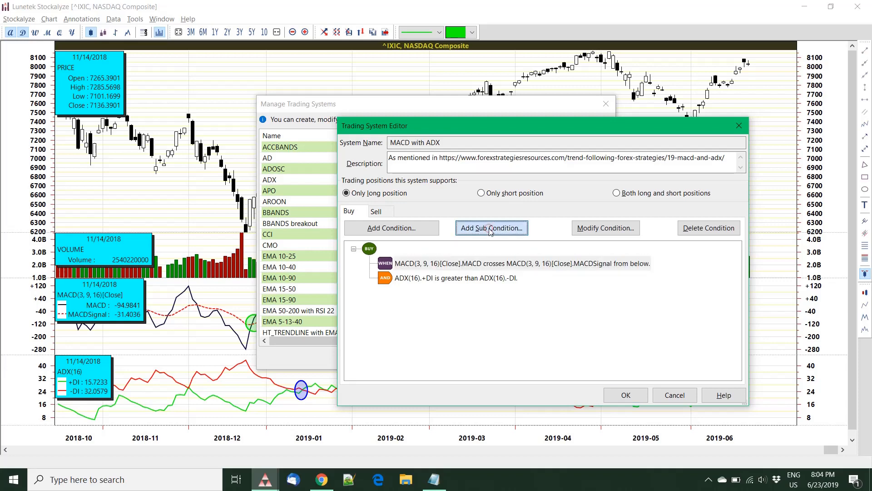
{"action": "left_click_drag", "start_coordinate": [490, 176], "coordinate": [521, 315]}
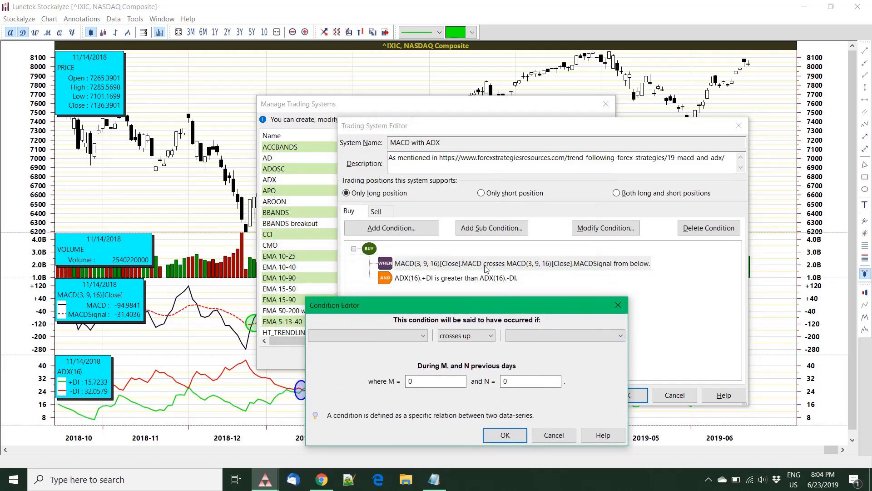
{"action": "left_click_drag", "start_coordinate": [469, 306], "coordinate": [492, 172]}
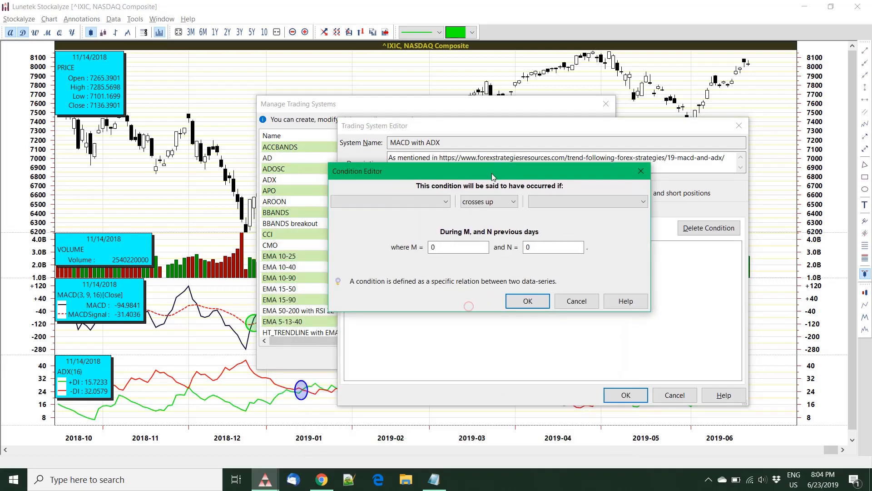
{"action": "left_click", "coordinate": [446, 201]}
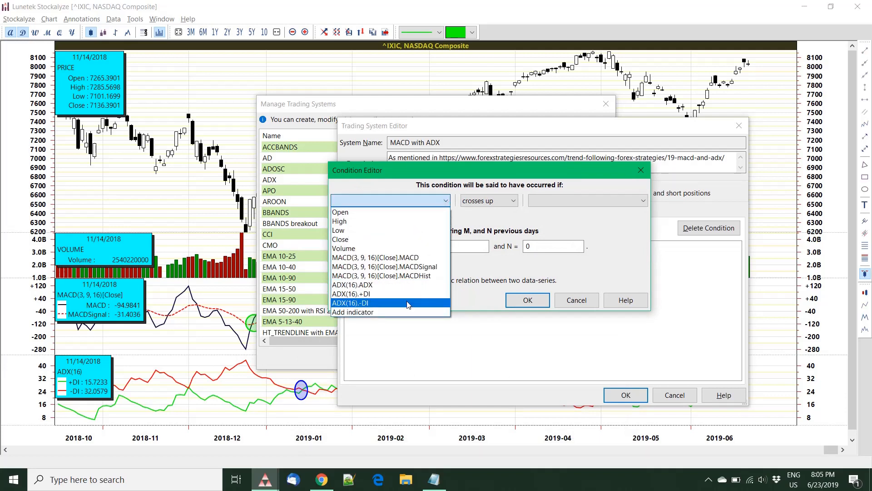
{"action": "left_click", "coordinate": [359, 293]}
{"action": "left_click", "coordinate": [540, 201]}
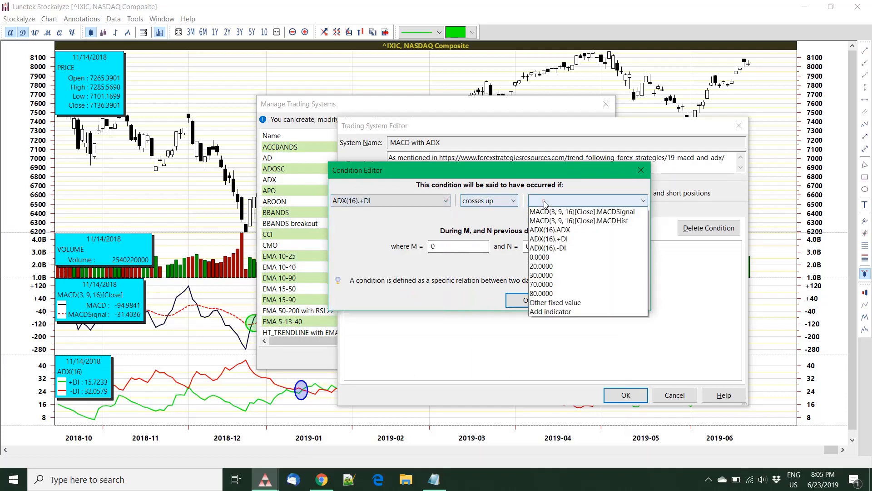
{"action": "left_click", "coordinate": [564, 303]}
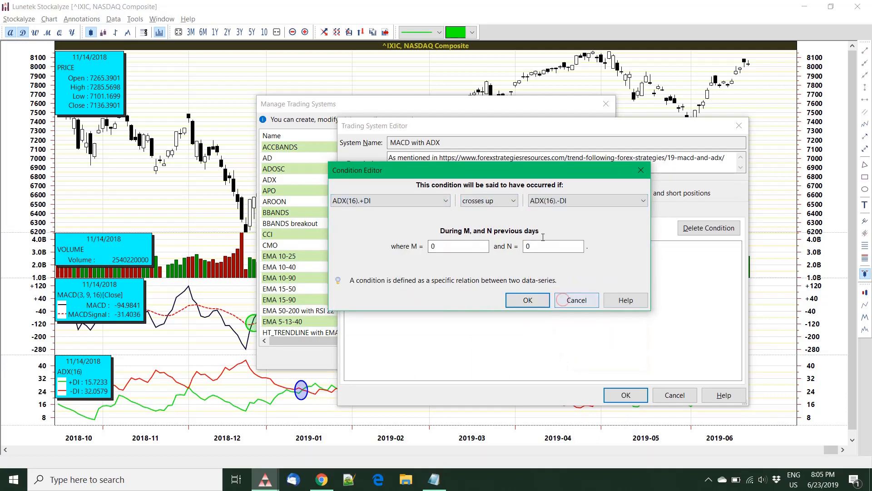
{"action": "left_click", "coordinate": [525, 301]}
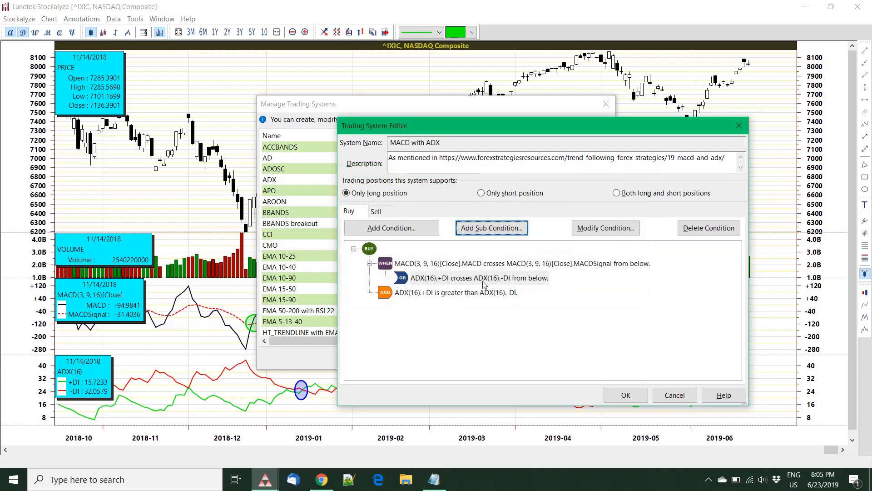
Highlight the Notepad rule about MACD crossing up in the last 7 days, and select the +DI crossing sub condition in the buy tree
{"action": "key", "text": "alt+Tab"}
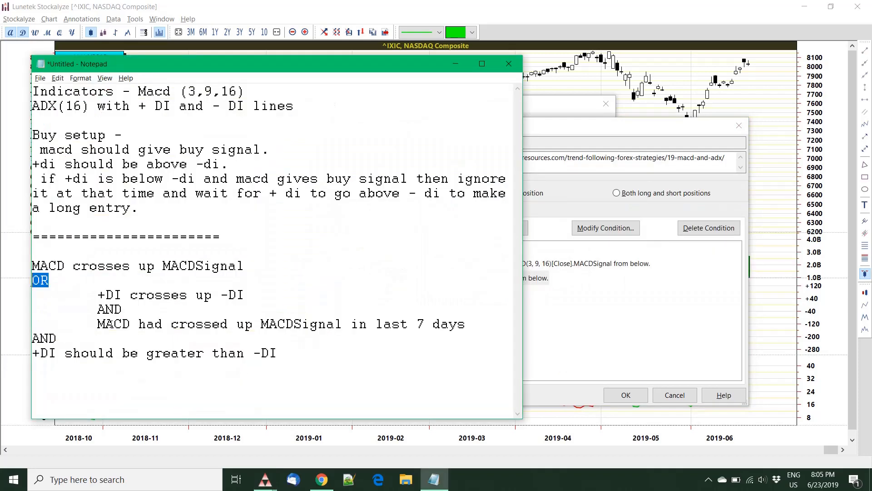
{"action": "left_click_drag", "start_coordinate": [97, 323], "coordinate": [471, 325]}
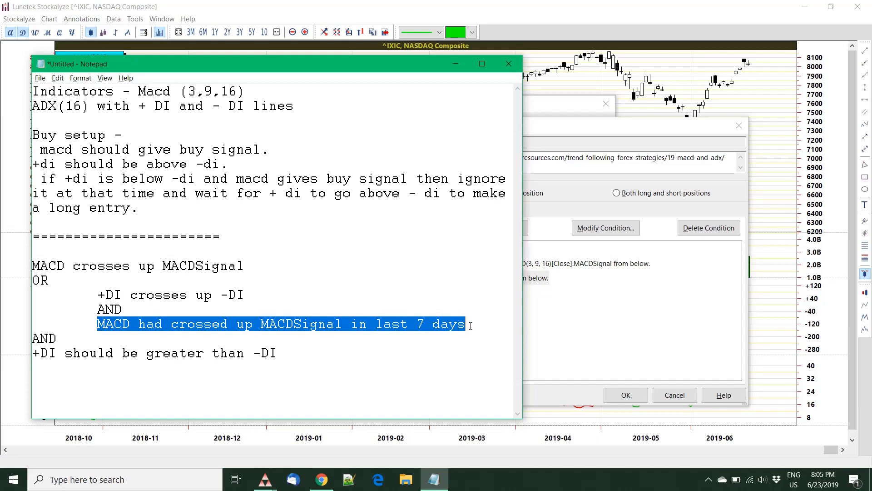
{"action": "key", "text": "alt+Tab"}
{"action": "left_click", "coordinate": [438, 278]}
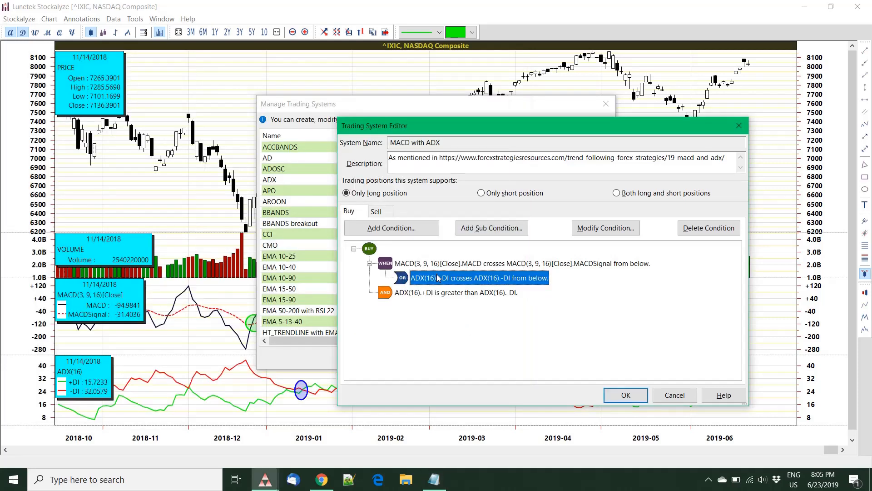
Add a condition at the +DI crossing's level: MACD(3, 9, 16)[Close].MACD crosses up MACD(3, 9, 16)[Close].MACDSignal
{"action": "left_click", "coordinate": [423, 233]}
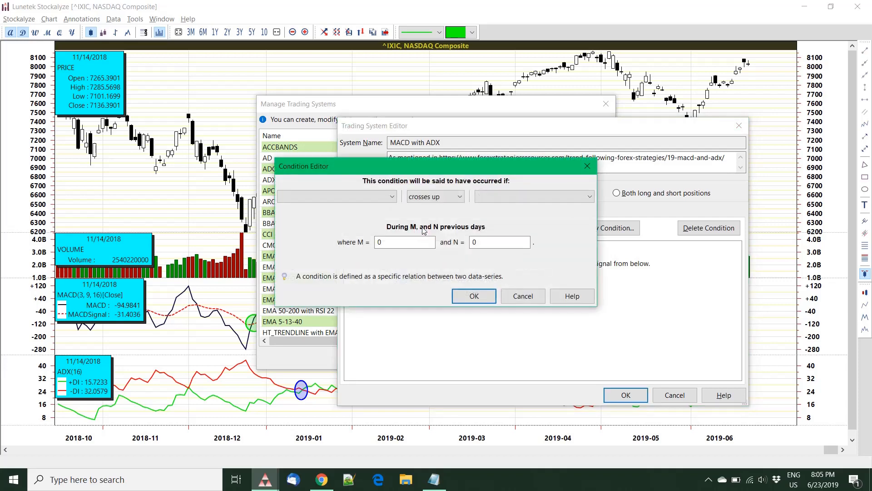
{"action": "left_click", "coordinate": [381, 198]}
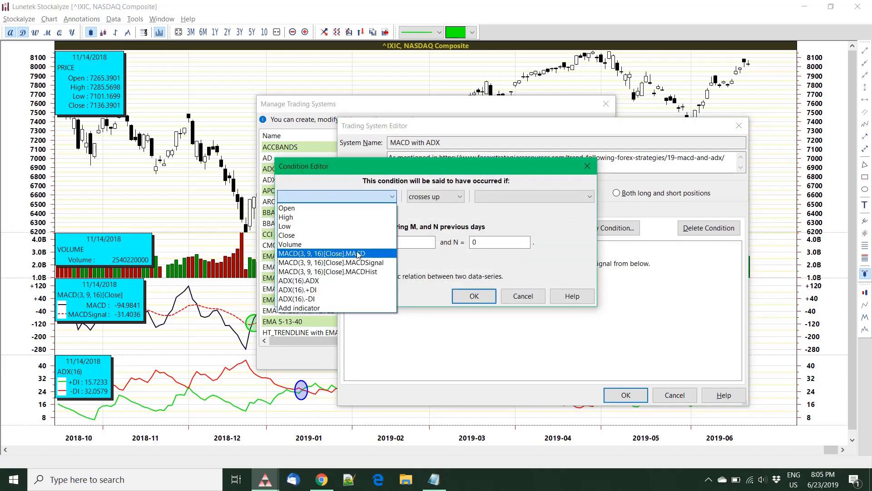
{"action": "left_click", "coordinate": [372, 255]}
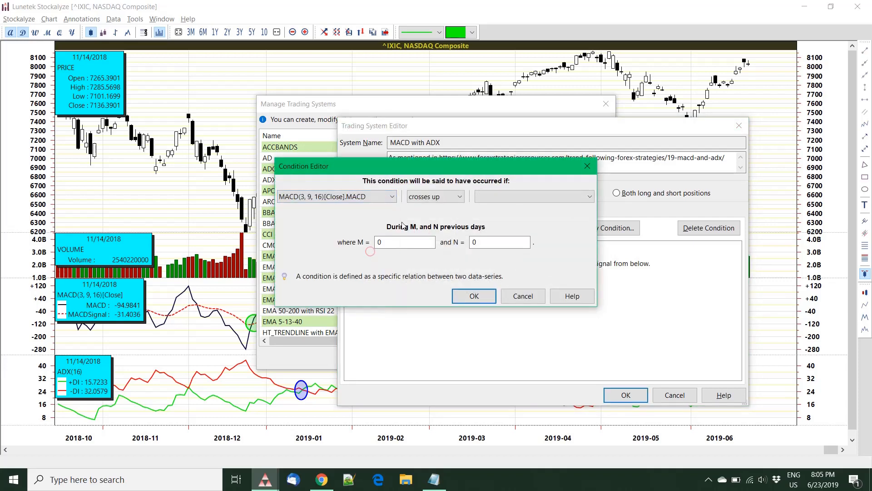
{"action": "left_click", "coordinate": [454, 199]}
{"action": "left_click", "coordinate": [455, 200]}
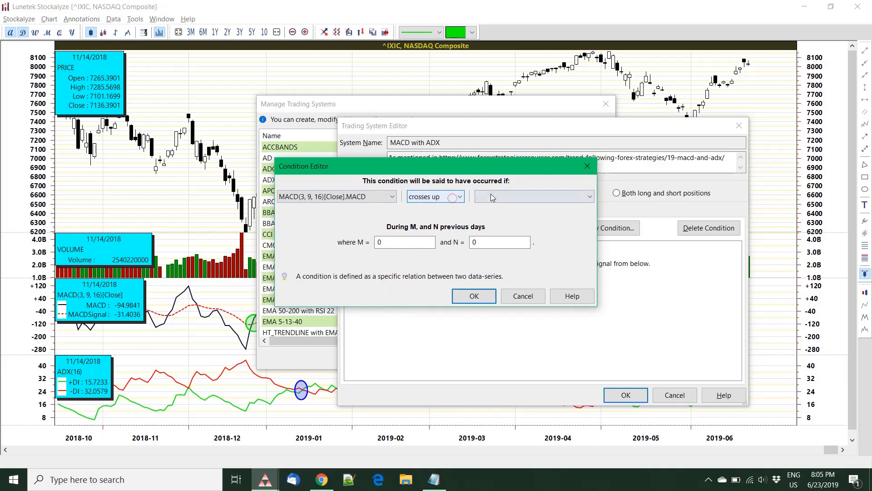
{"action": "left_click", "coordinate": [491, 196]}
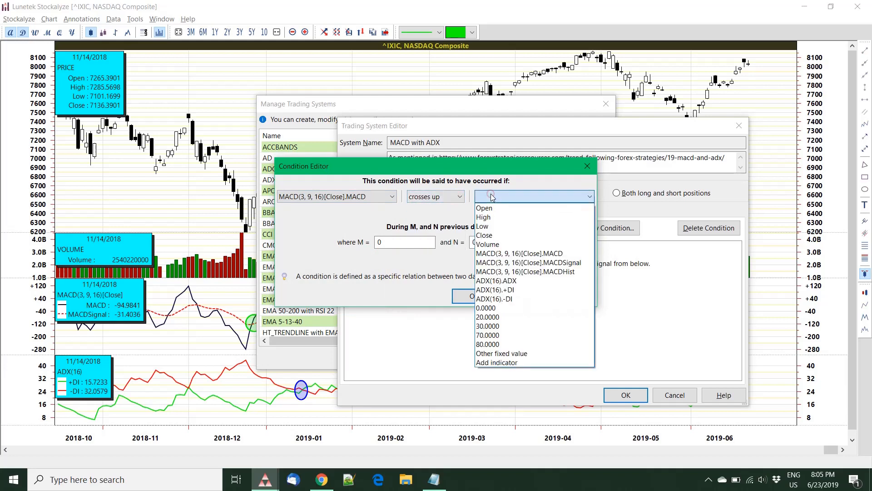
{"action": "left_click", "coordinate": [551, 263]}
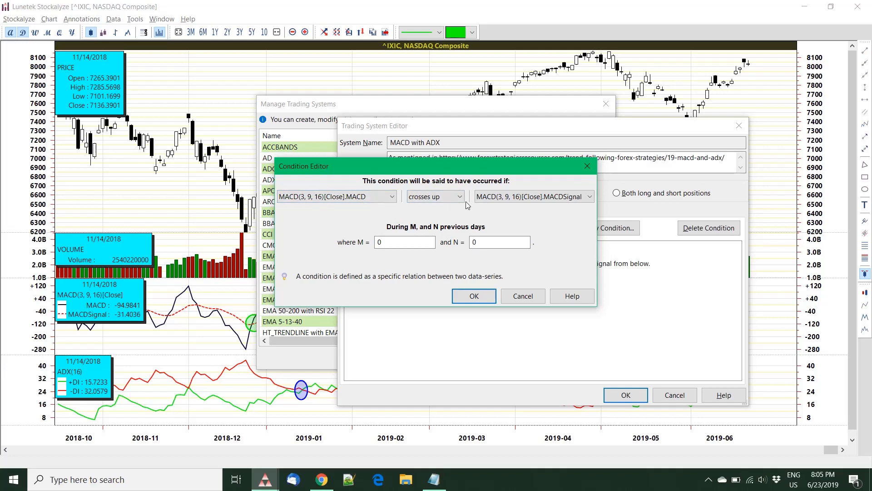
Set the new MACD condition's M to 6 and N to 0, and widen the Trading System Editor to fit the full condition text
{"action": "left_click", "coordinate": [390, 240]}
{"action": "left_click", "coordinate": [486, 243]}
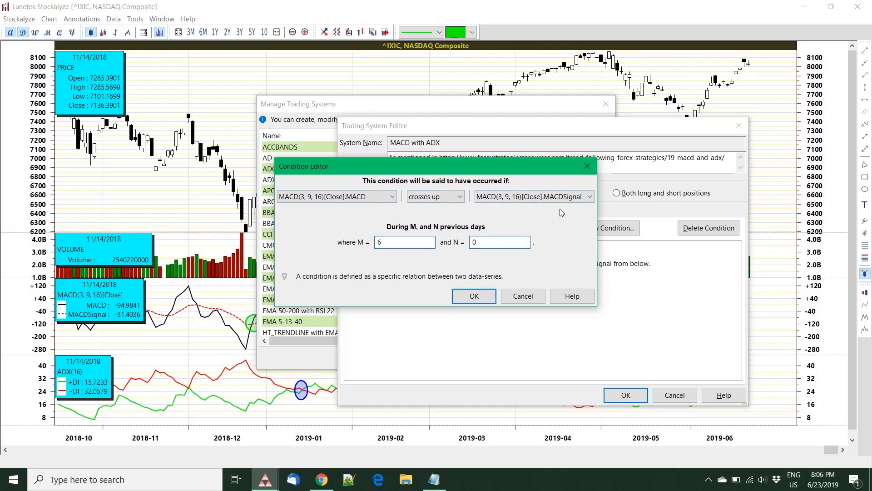
{"action": "left_click", "coordinate": [473, 297]}
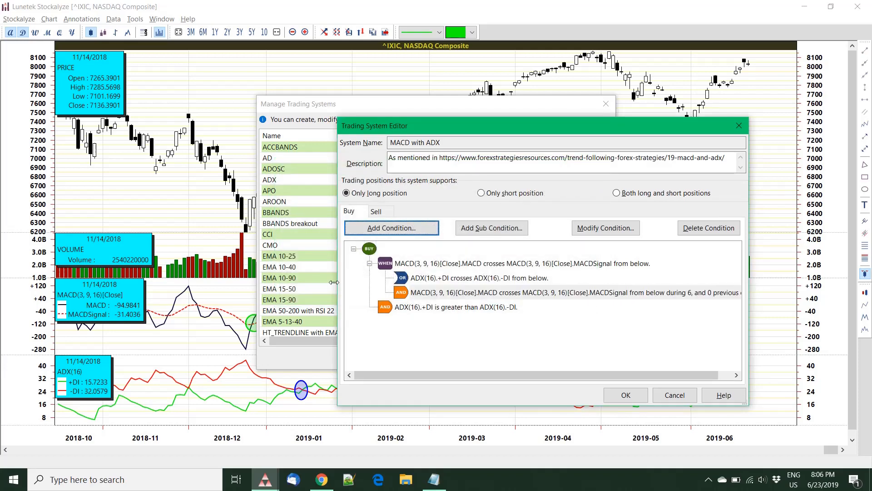
{"action": "left_click_drag", "start_coordinate": [337, 280], "coordinate": [249, 279]}
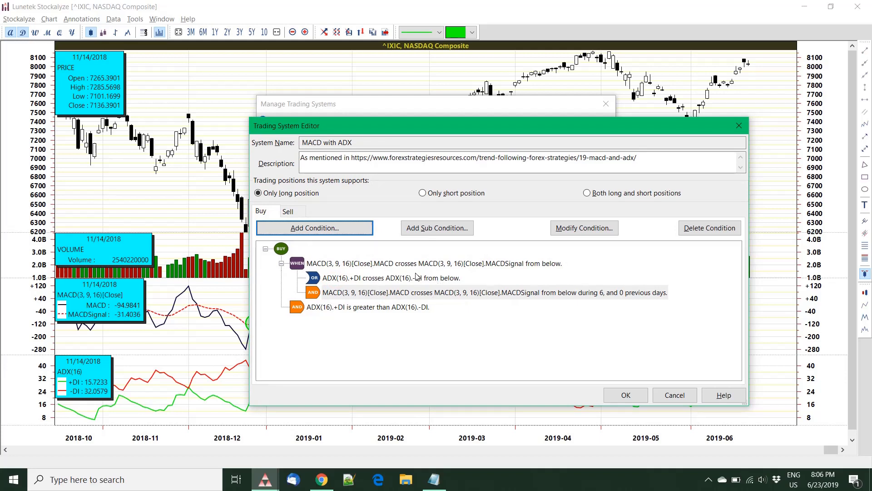
Compare the new MACD condition with Notepad, highlighting the Buy setup text and the full set of buy rules from MACD cross-up to +DI above -DI
{"action": "left_click", "coordinate": [503, 296]}
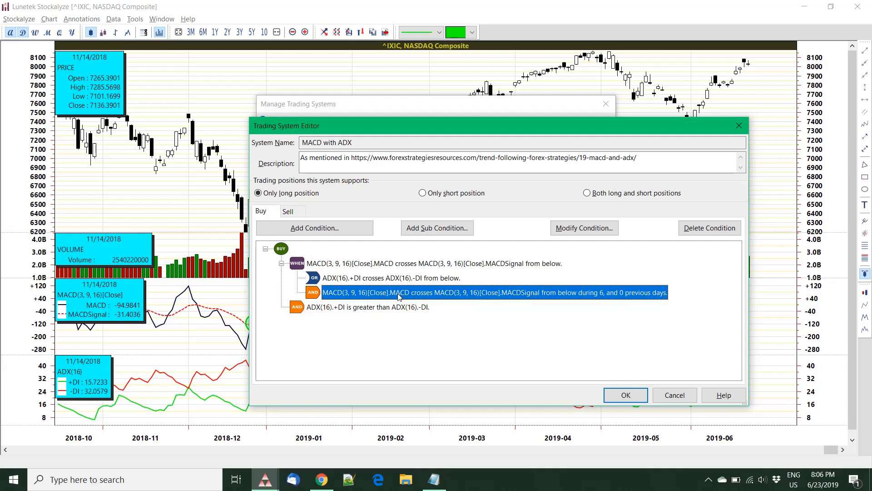
{"action": "key", "text": "alt+Tab"}
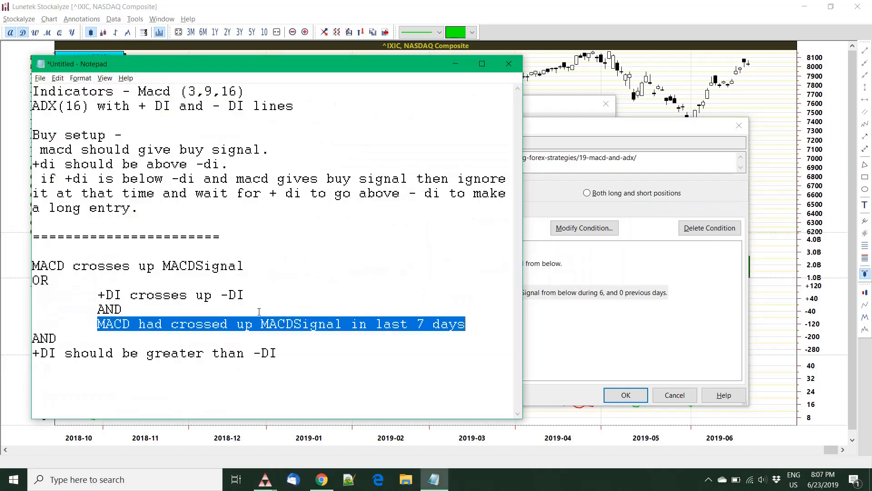
{"action": "left_click", "coordinate": [308, 335]}
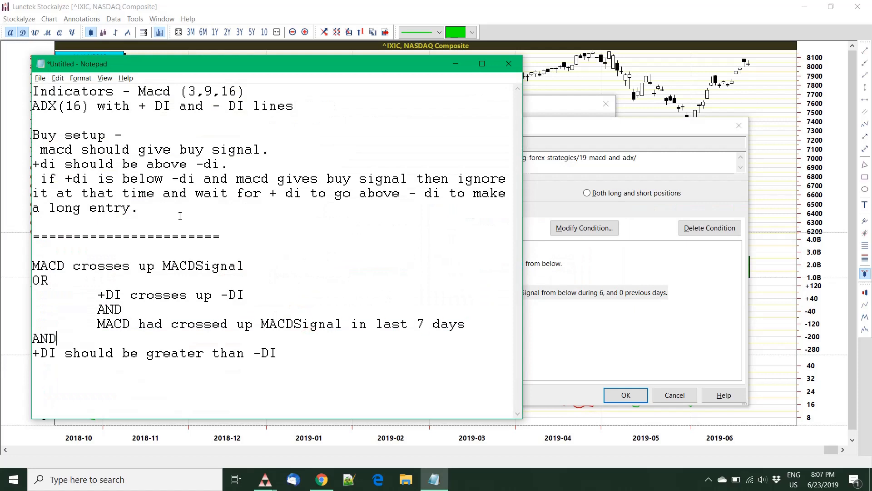
{"action": "left_click_drag", "start_coordinate": [170, 208], "coordinate": [17, 135]}
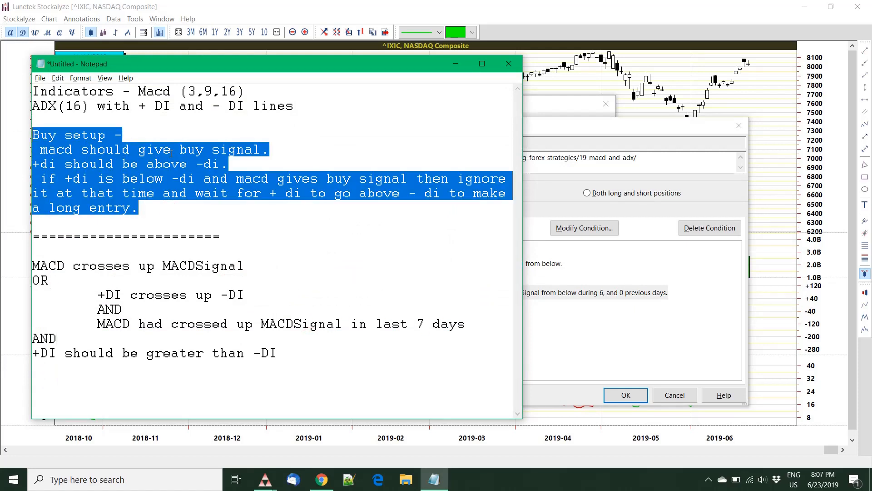
{"action": "left_click", "coordinate": [213, 291]}
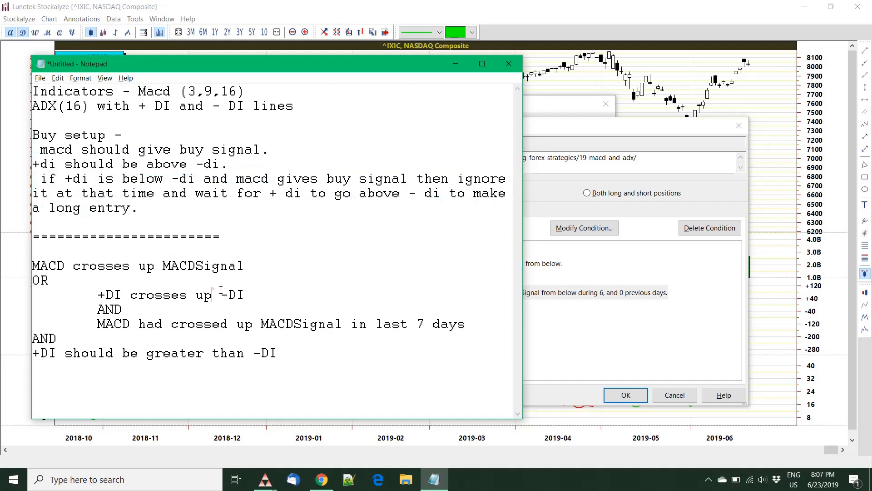
{"action": "left_click", "coordinate": [264, 293]}
{"action": "left_click_drag", "start_coordinate": [292, 354], "coordinate": [21, 263]}
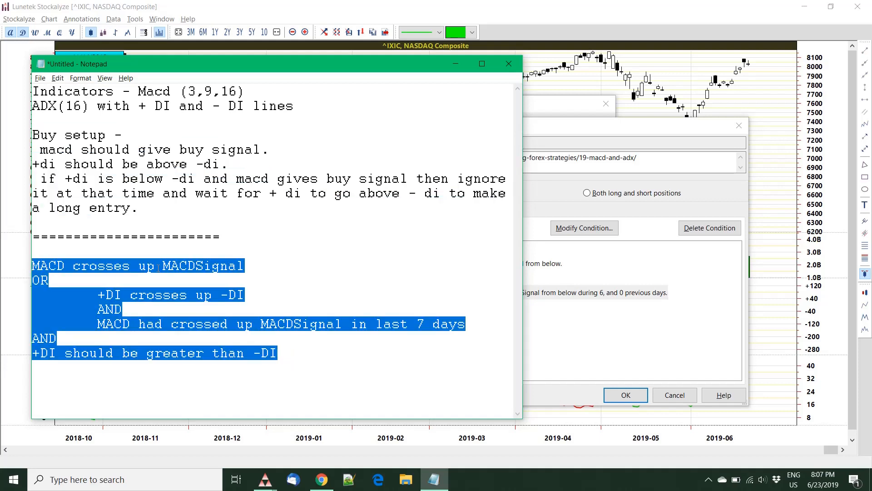
{"action": "key", "text": "alt+Tab"}
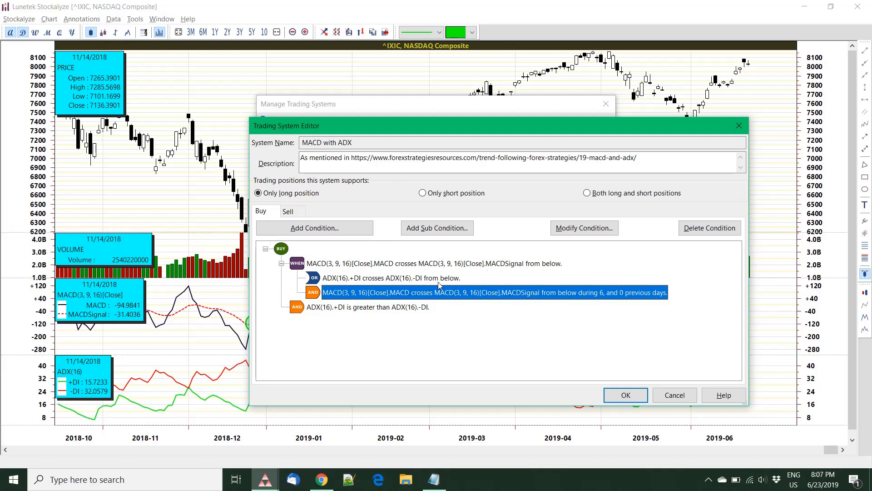
Review the MACD and +DI crossing conditions in the buy tree, and check the sell condition tree
{"action": "left_click", "coordinate": [467, 315]}
{"action": "left_click", "coordinate": [422, 268]}
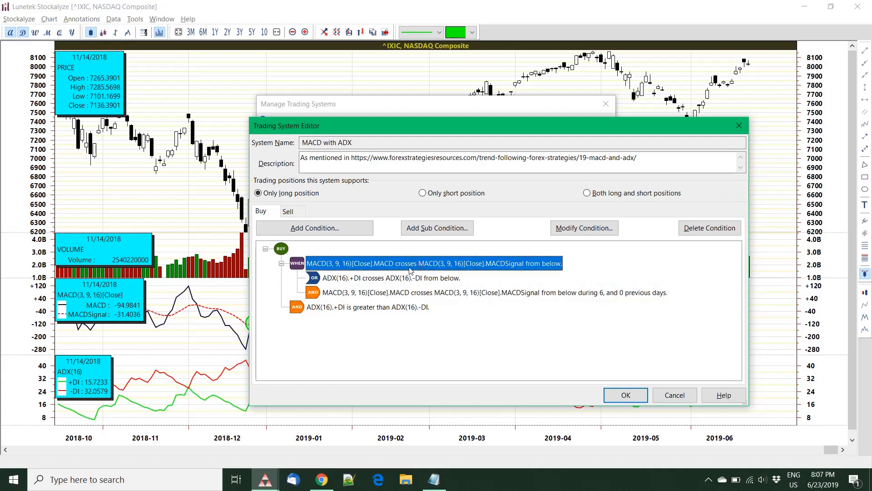
{"action": "left_click", "coordinate": [431, 282]}
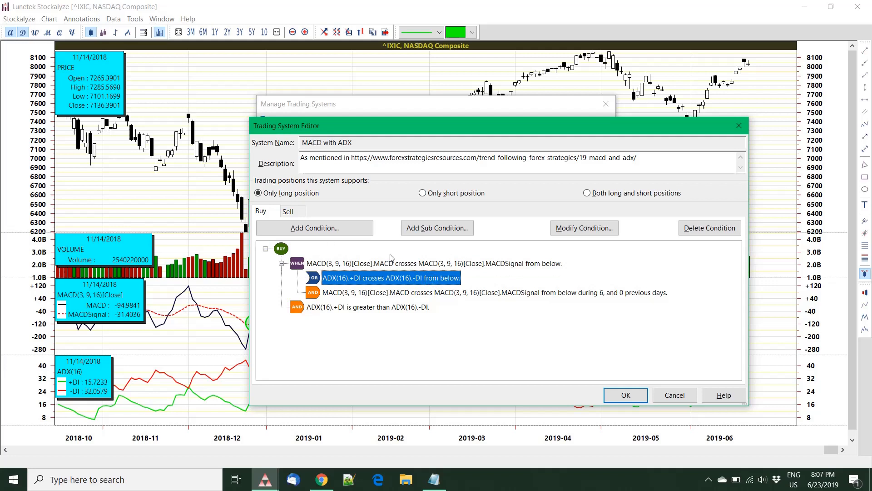
{"action": "left_click", "coordinate": [299, 213]}
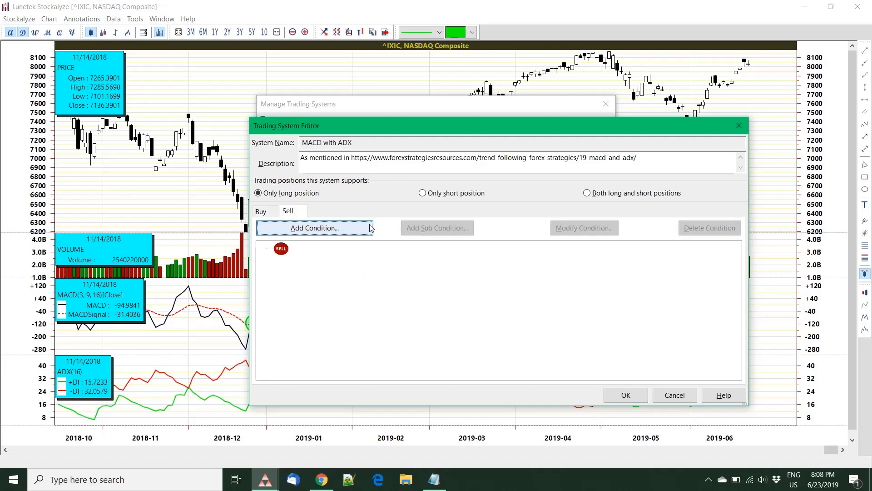
{"action": "left_click", "coordinate": [274, 212]}
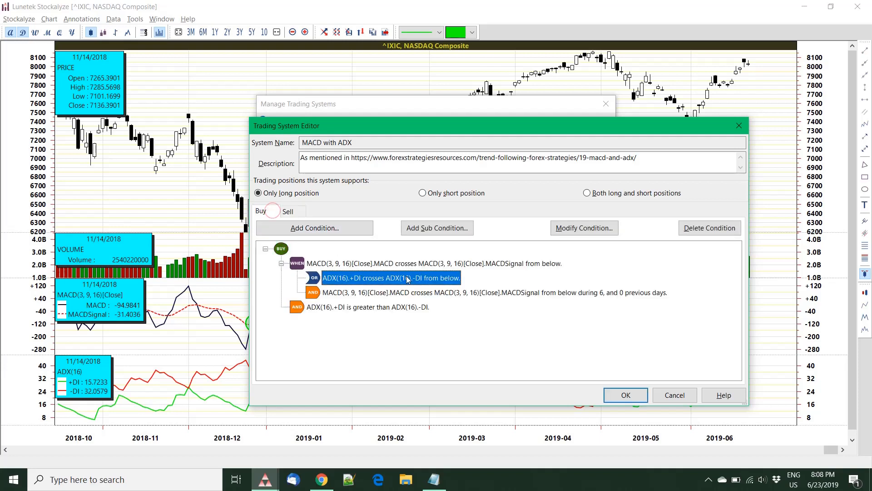